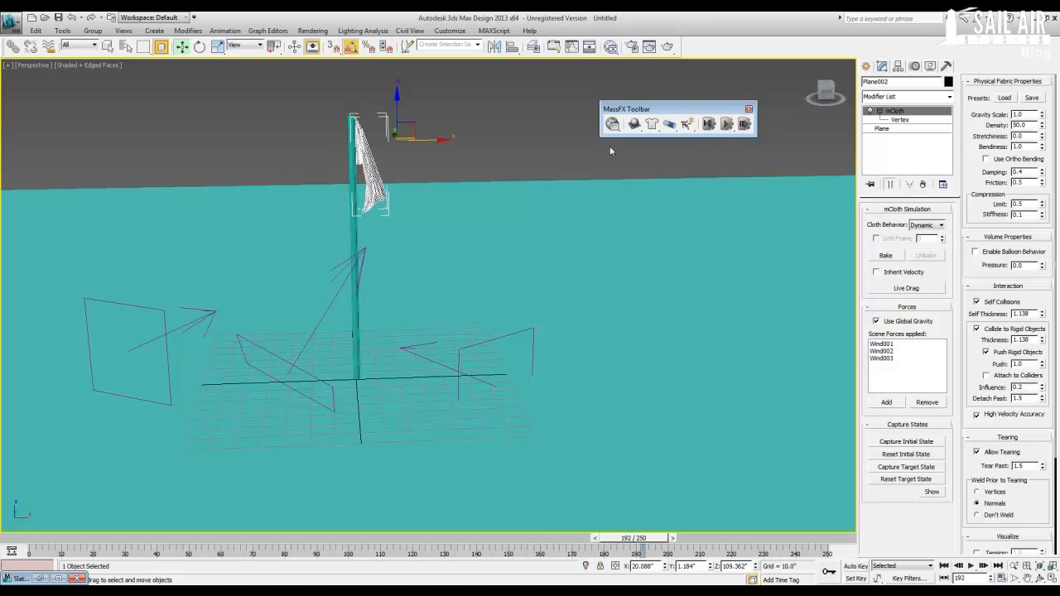
Step: Play the wind-blown flag simulation, then stop and reset it to the flat plane at frame 0
alt+middle_drag(447, 187, 378, 247)
scroll(351, 236, up, 6)
scroll(351, 236, down, 5)
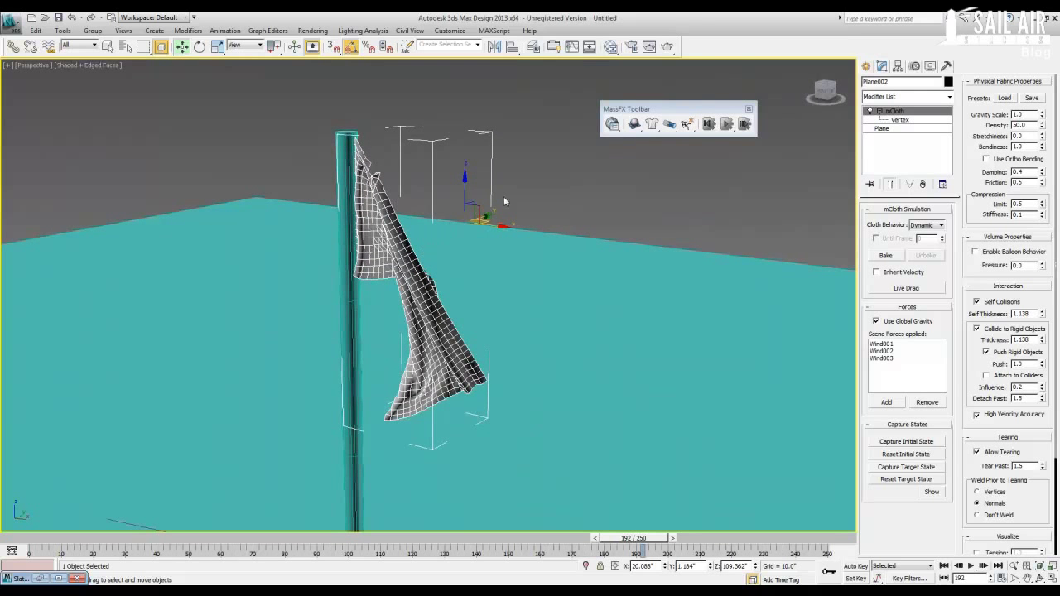
click(725, 124)
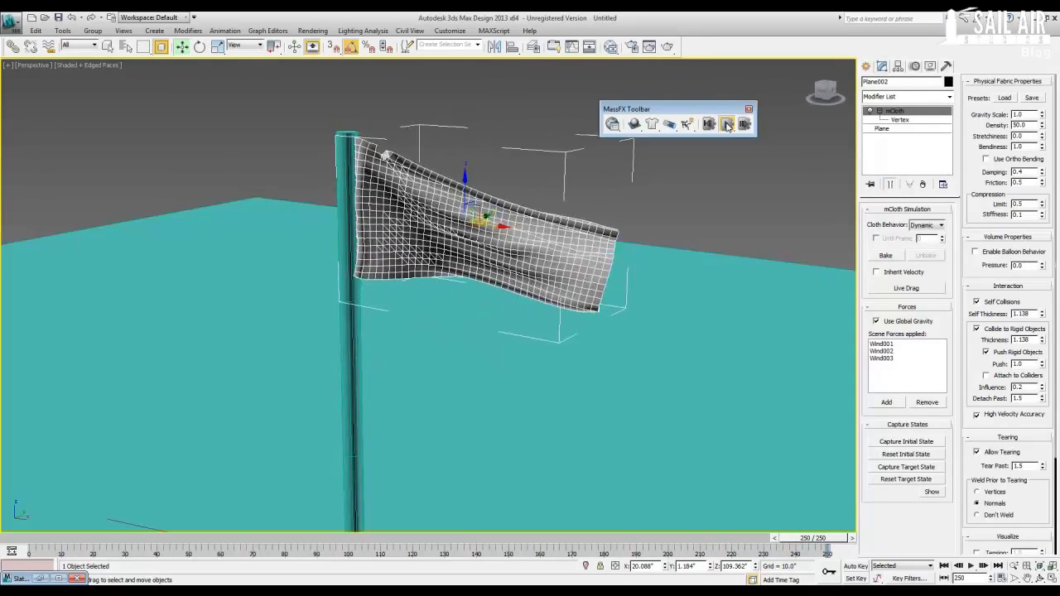
click(726, 124)
click(709, 124)
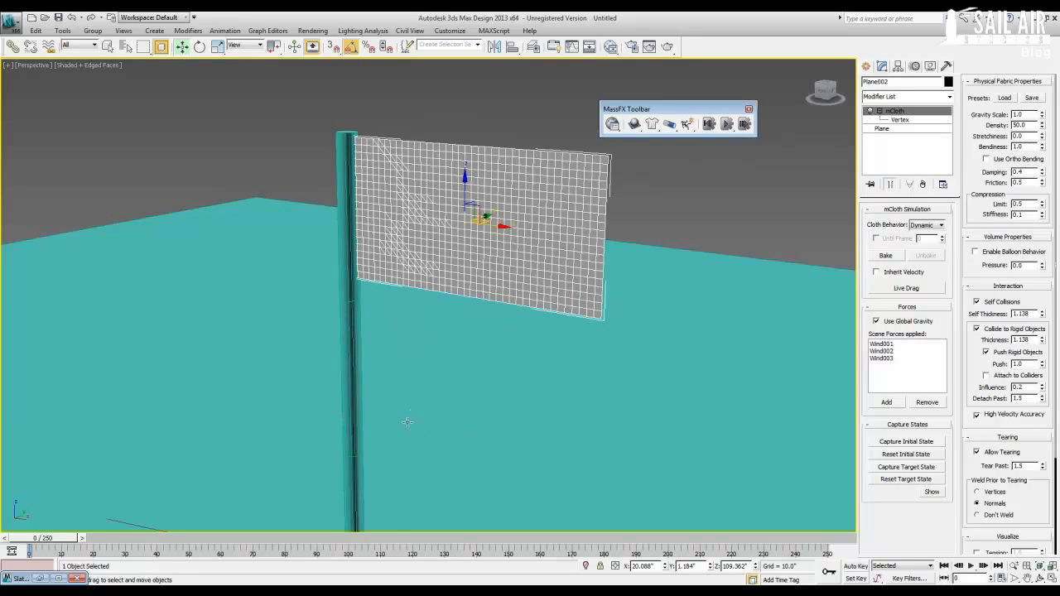
scroll(511, 306, down, 10)
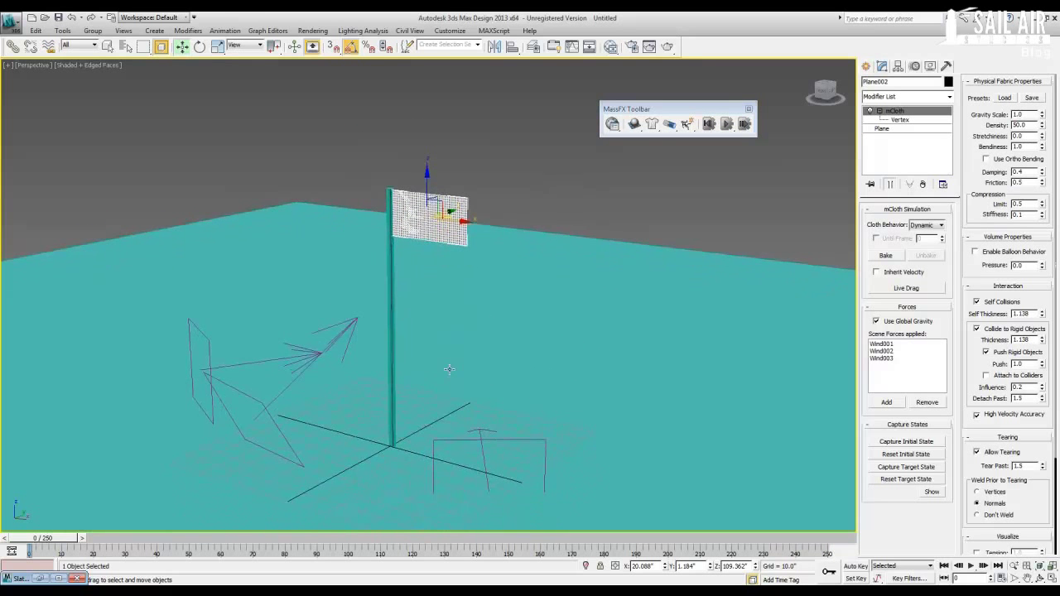
Step: Set Wind003's strength key at frame 85 to 12
click(479, 439)
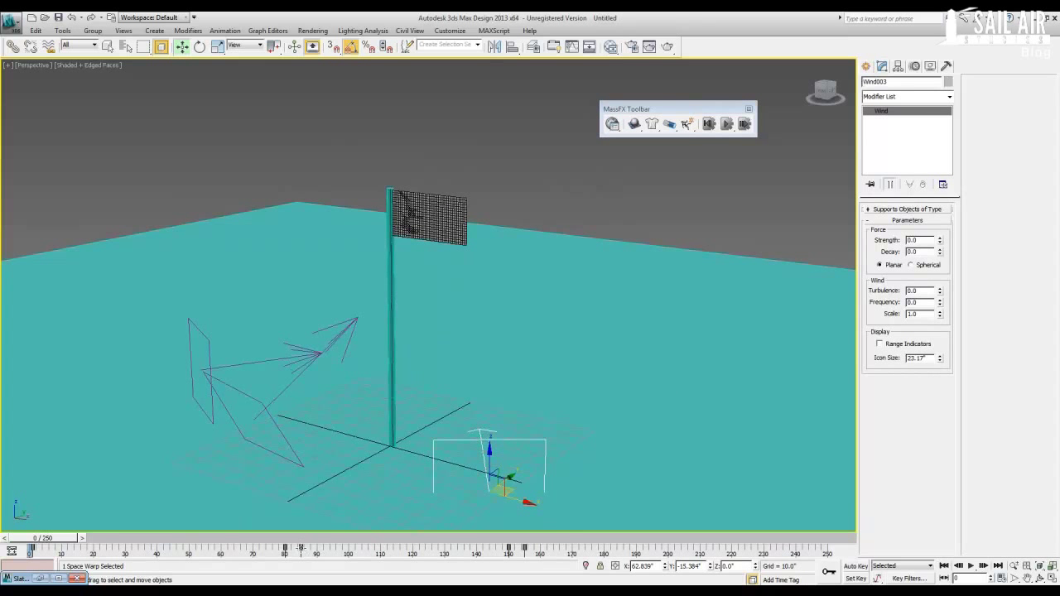
right_click(300, 547)
click(344, 448)
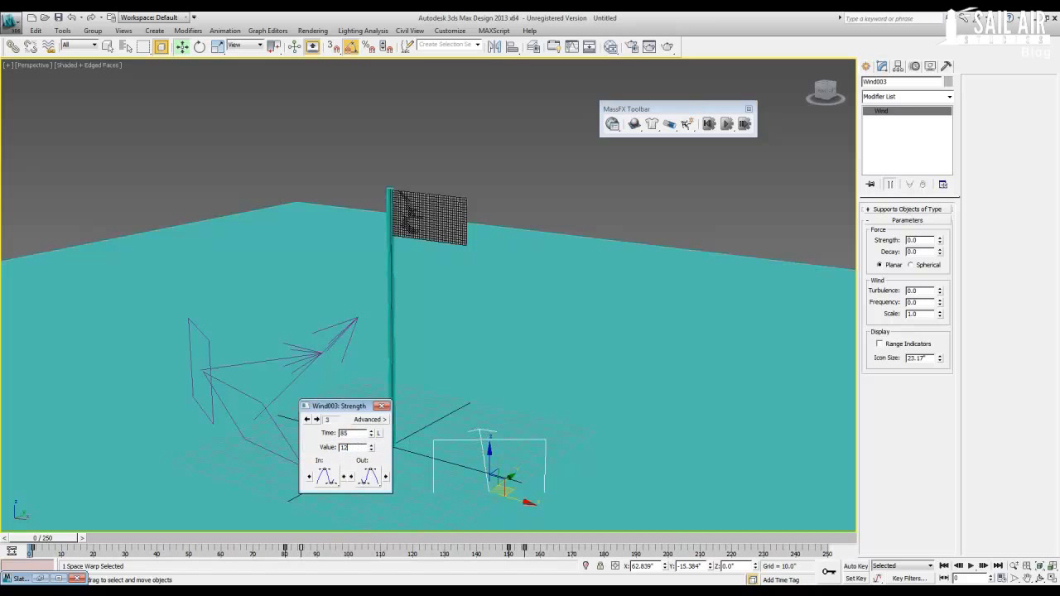
click(382, 407)
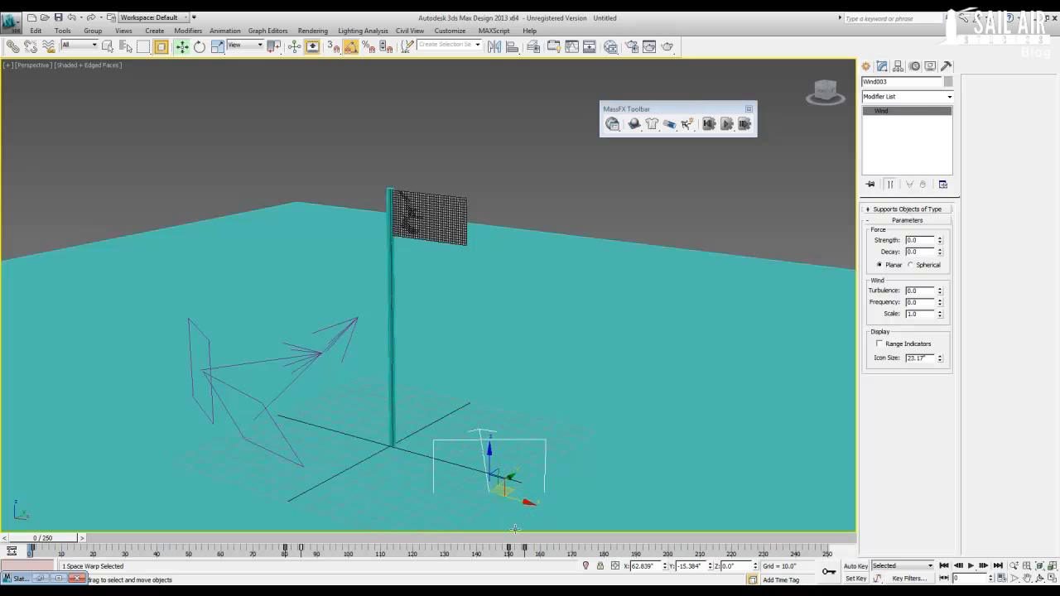
Step: Check Wind003's frame 150 strength key and rerun the cloth simulation to frame 250
right_click(508, 550)
click(538, 449)
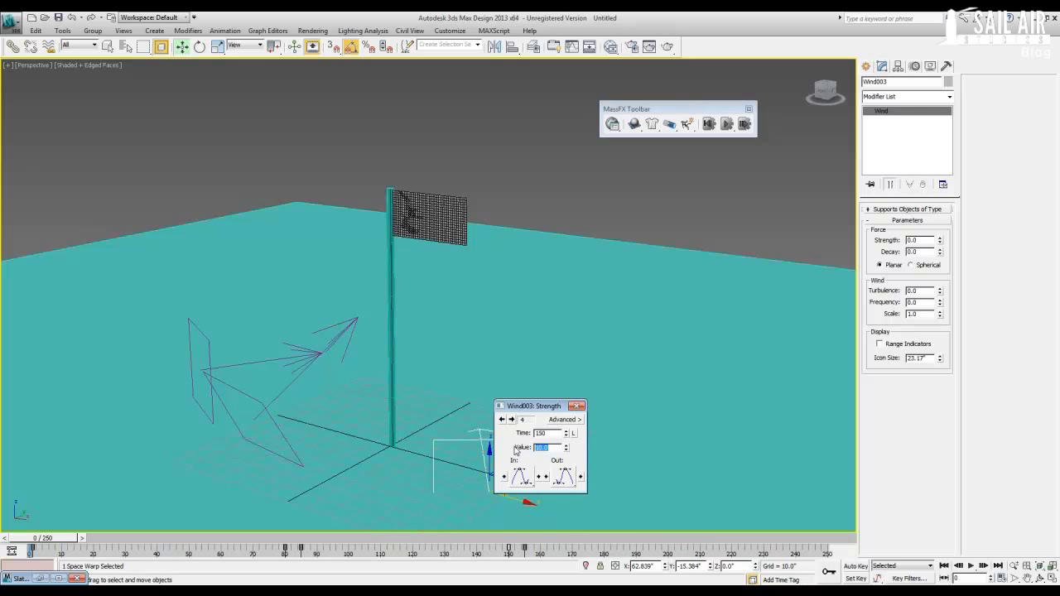
click(577, 407)
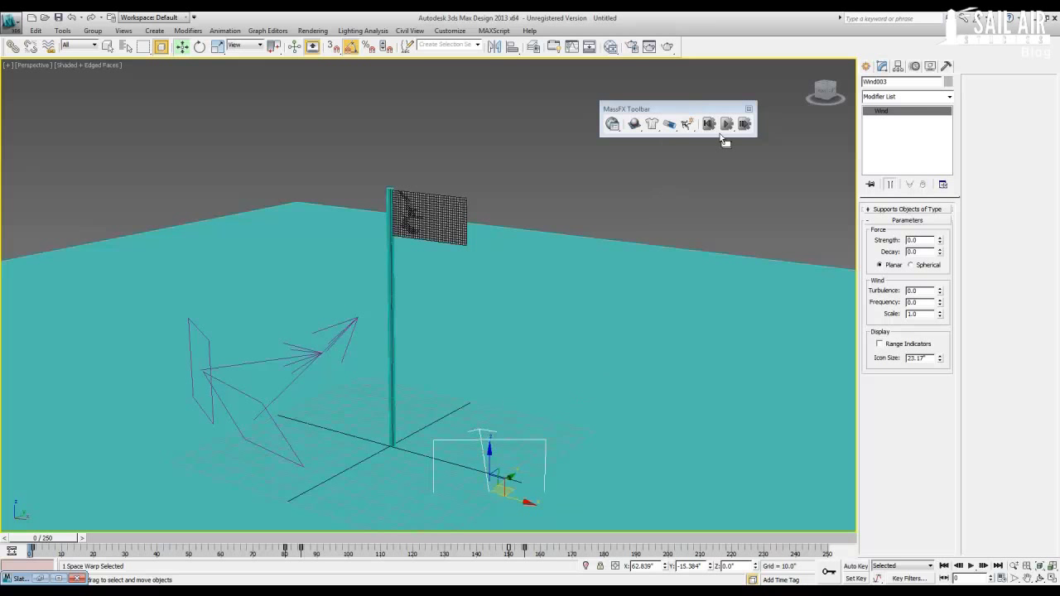
click(725, 124)
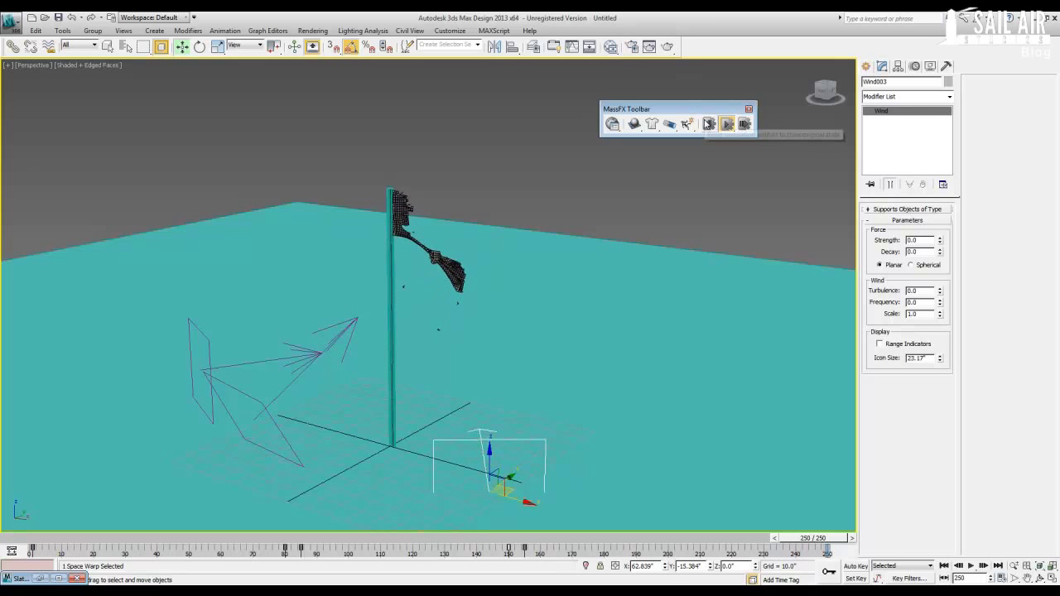
Step: Reset the simulation, scrub to about frame 60, and replay it with the stronger wind
click(708, 123)
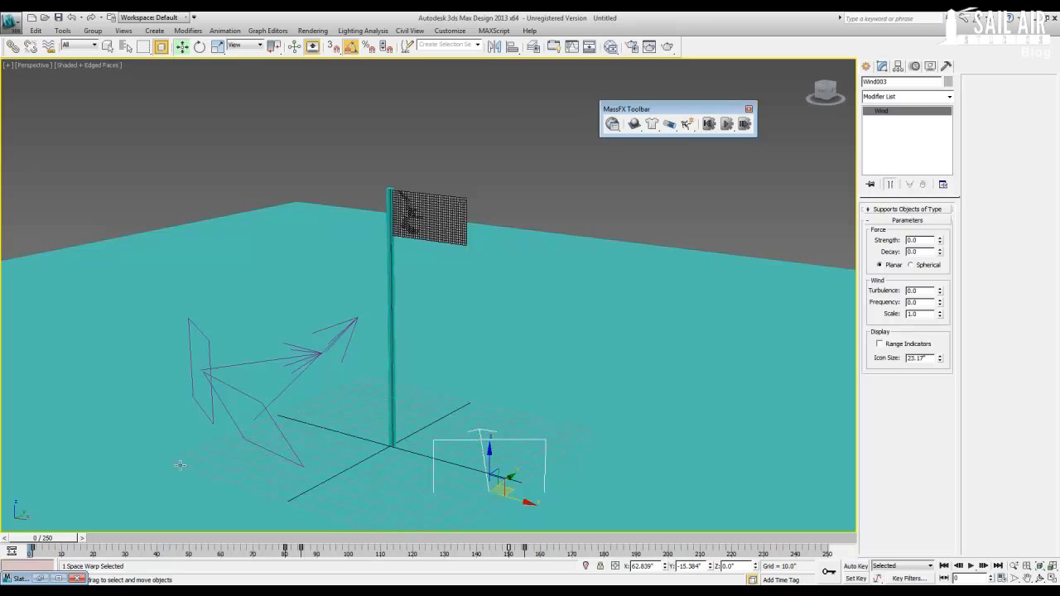
mouse_move(48, 543)
mouse_down()
mouse_move(331, 537)
mouse_move(41, 534)
mouse_up()
key(w)
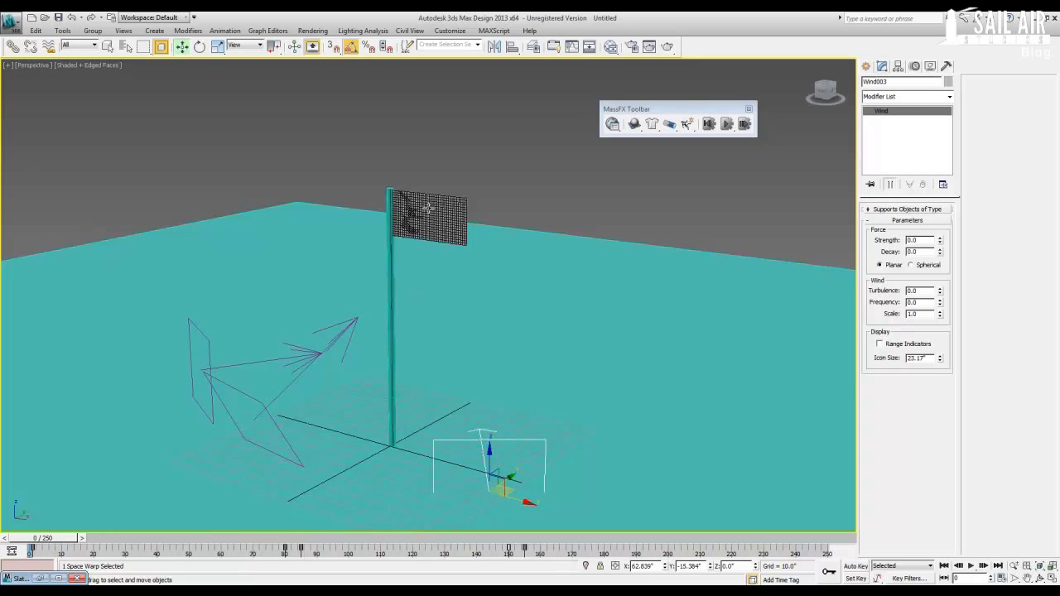
click(726, 123)
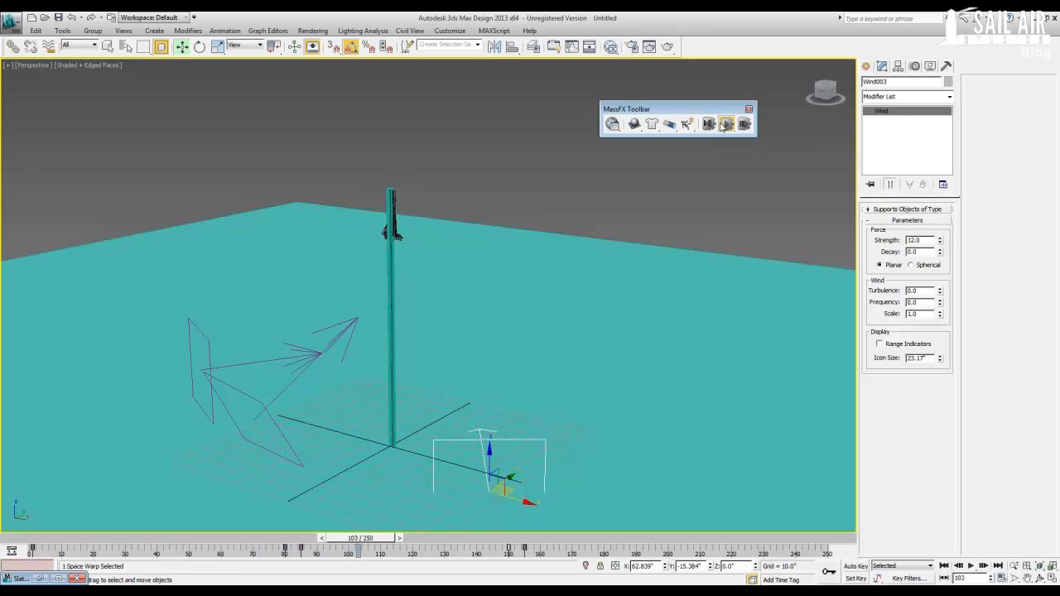
Step: Play the flag simulation to frame 67 and capture that pose as the initial state
click(711, 124)
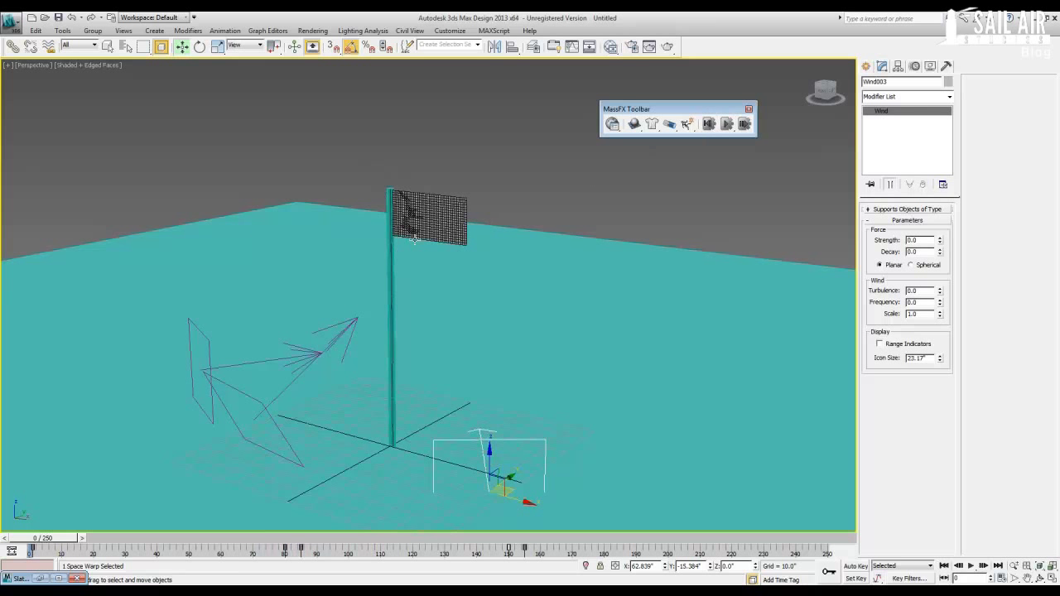
click(738, 122)
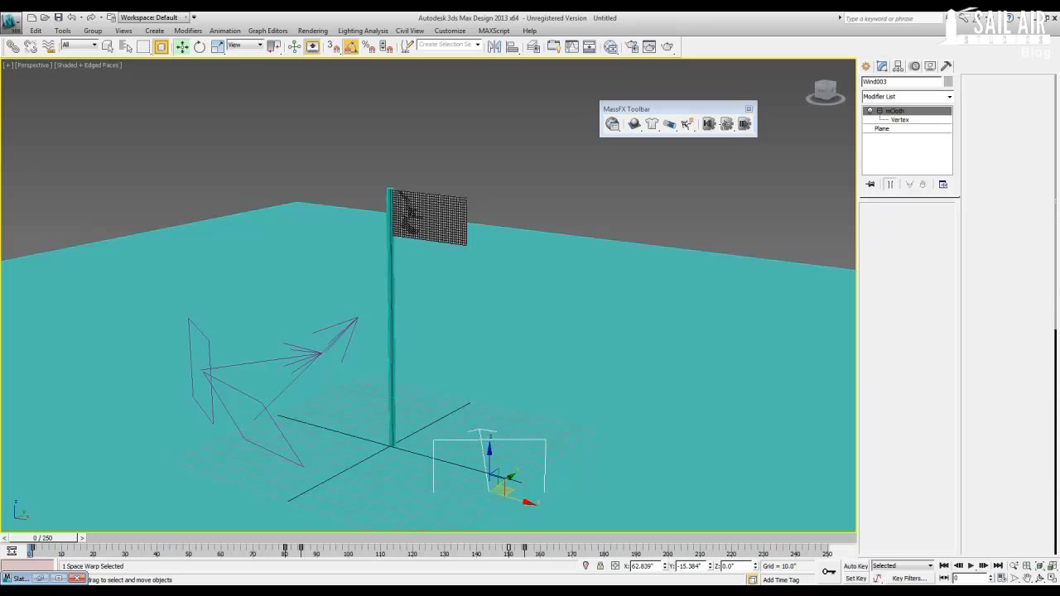
click(726, 124)
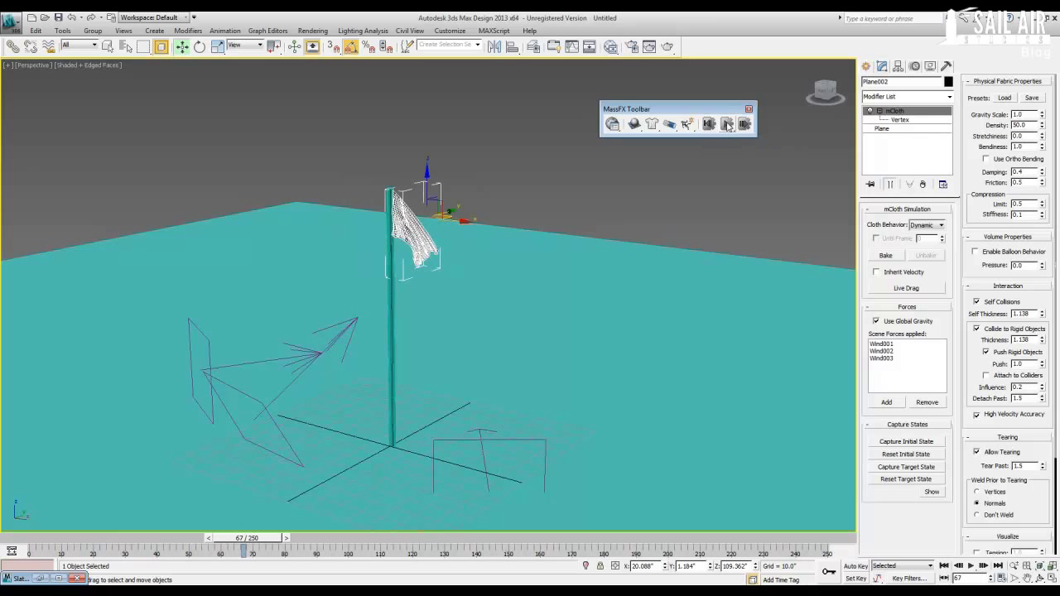
click(908, 442)
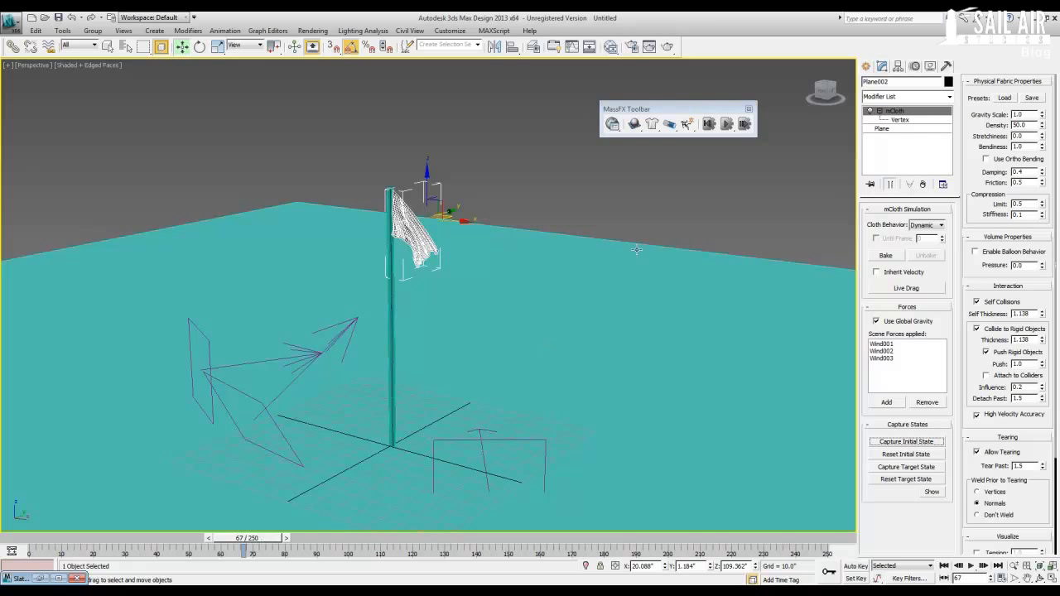
Step: Reset and replay the simulation from the captured pose, tearing the flag near the pole
click(709, 124)
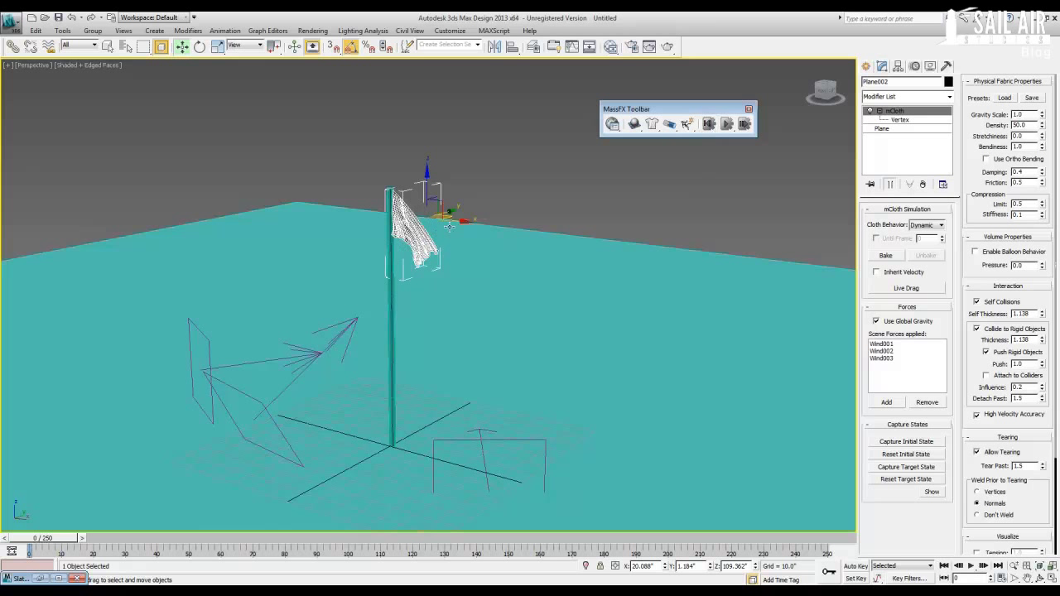
scroll(416, 234, up, 10)
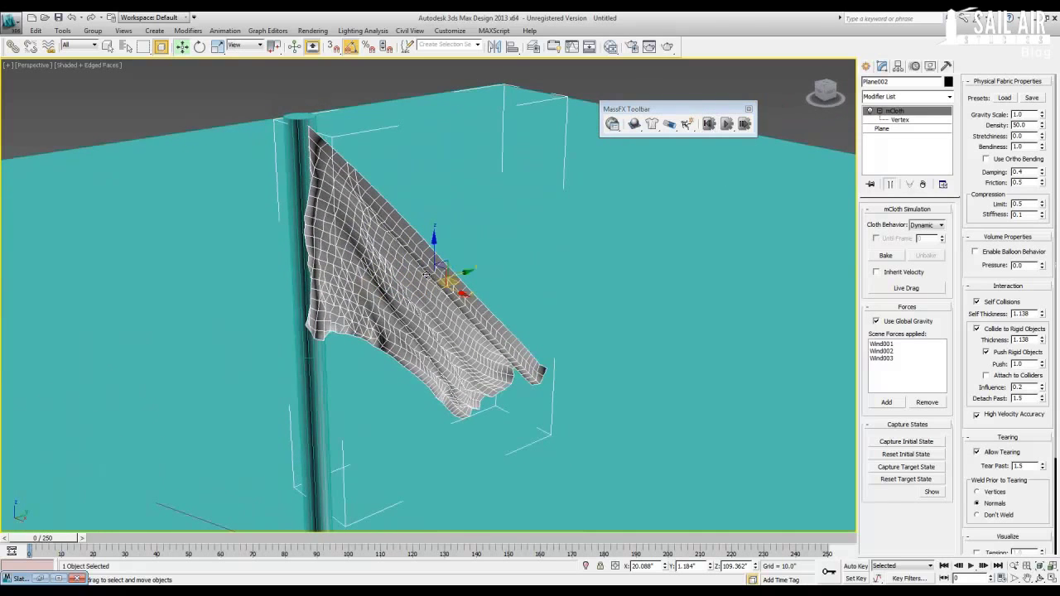
click(731, 126)
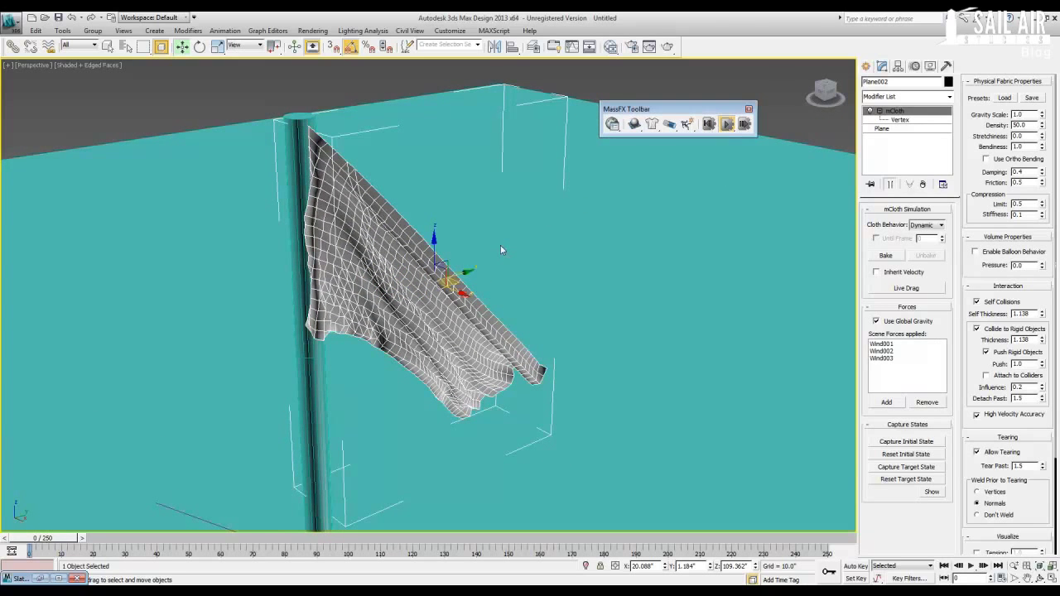
scroll(500, 247, down, 3)
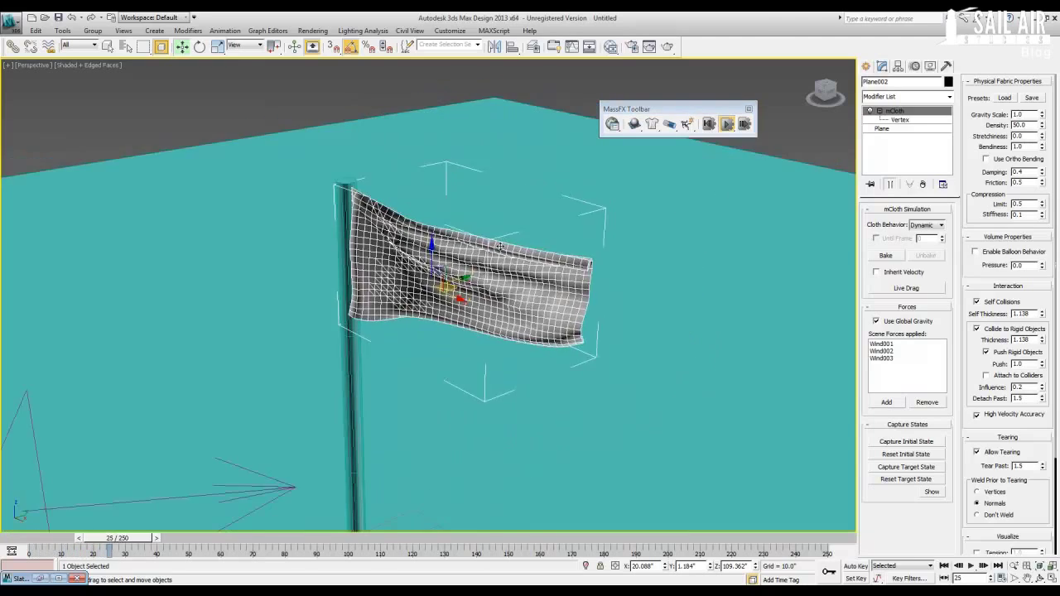
scroll(500, 247, down, 5)
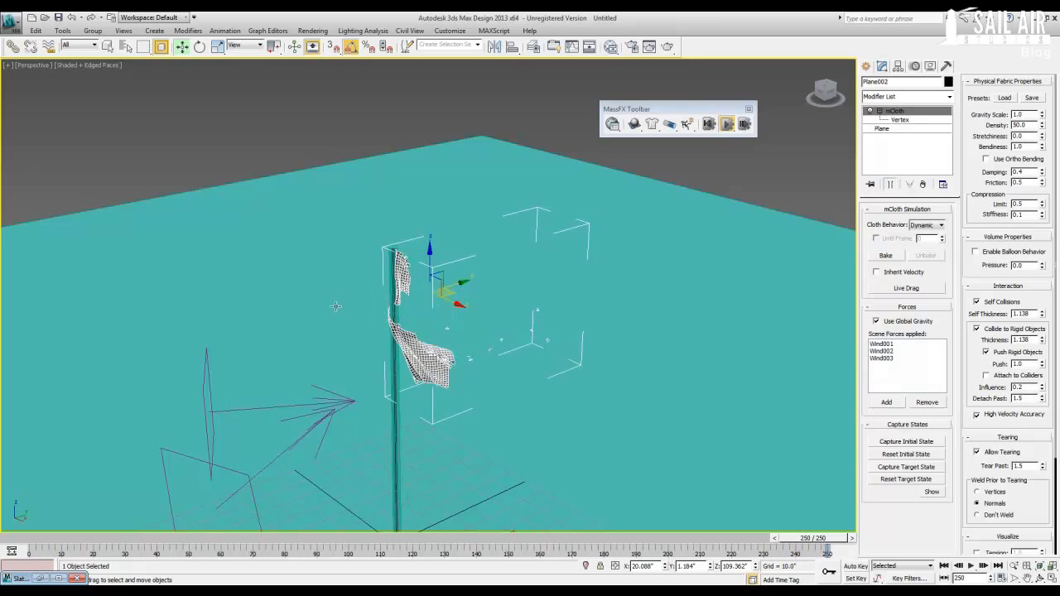
Step: Stop the simulation after frame 250 and reset it to frame 0
click(726, 123)
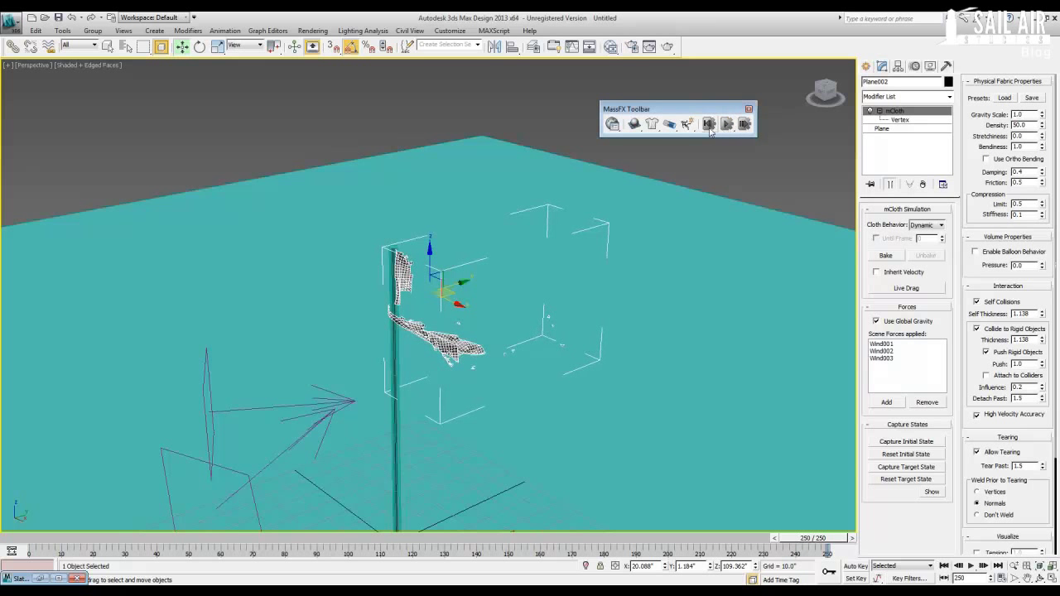
click(708, 123)
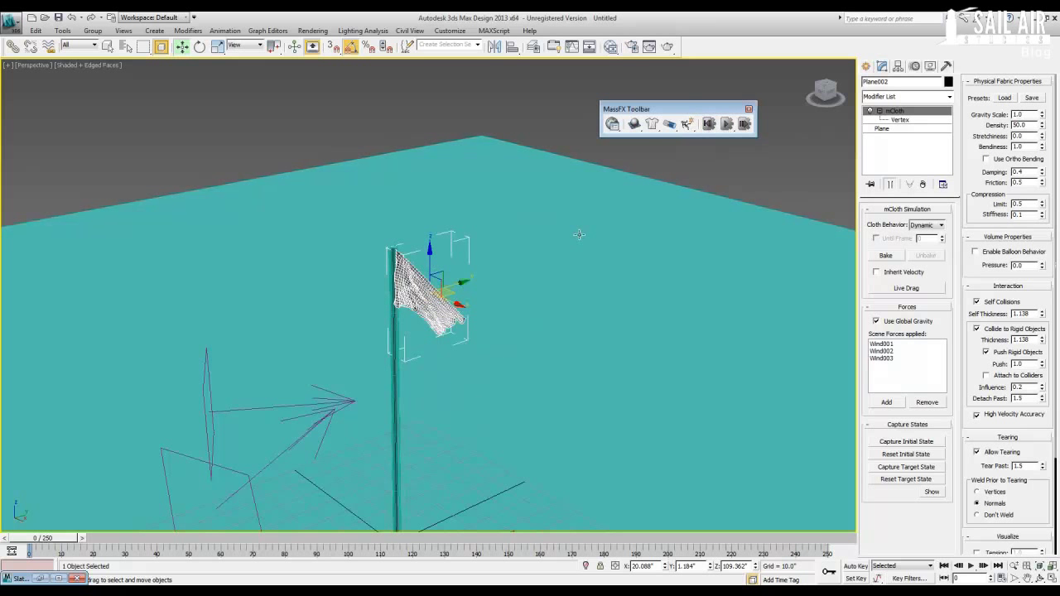
Step: Save the scene as FlagTear.max in the Desktop Tuts\FlagTear folder
key(ctrl+s)
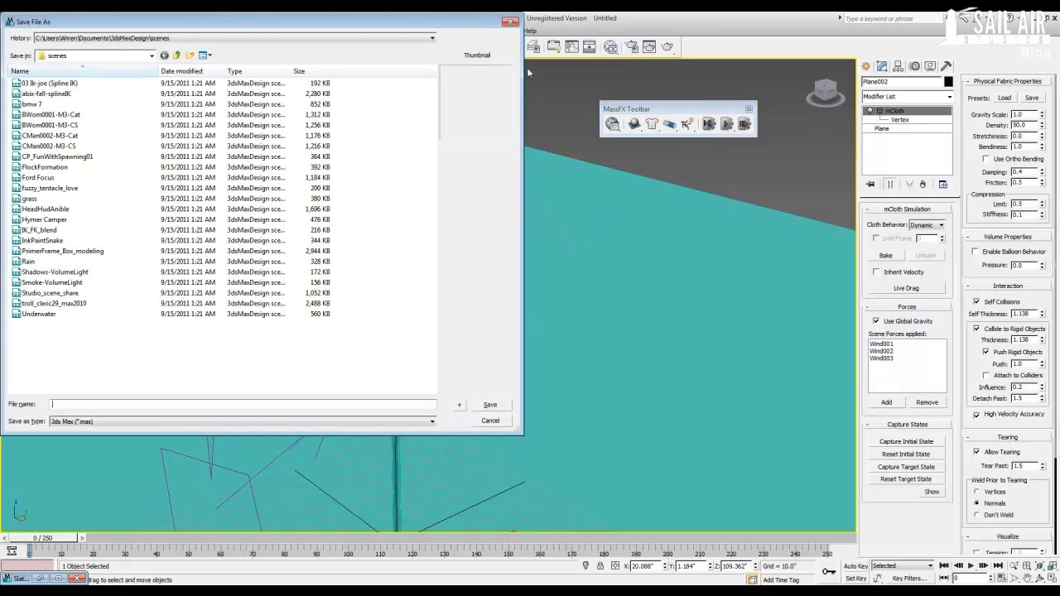
click(510, 22)
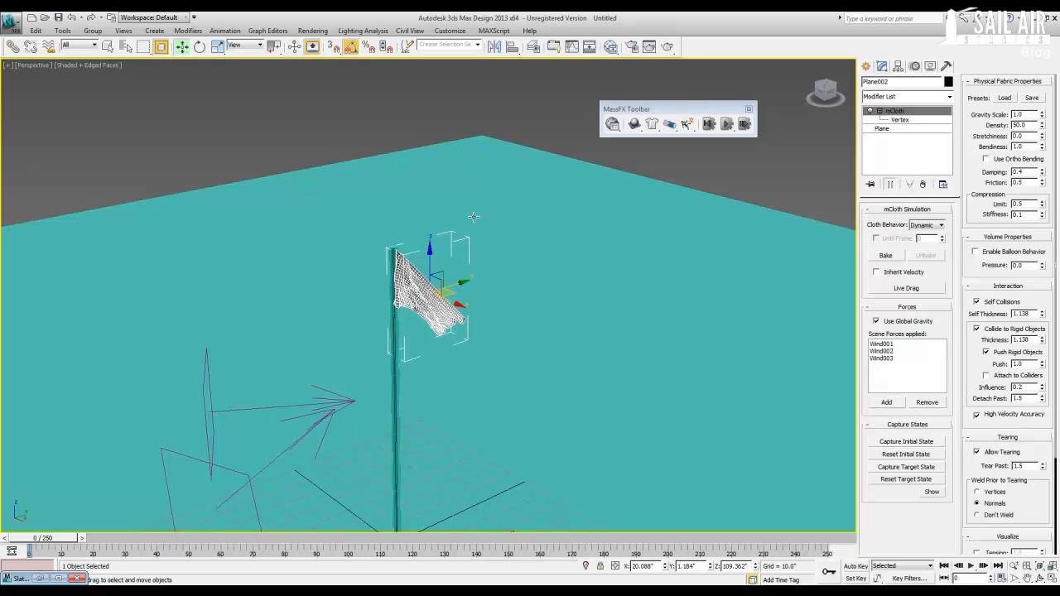
key(ctrl+s)
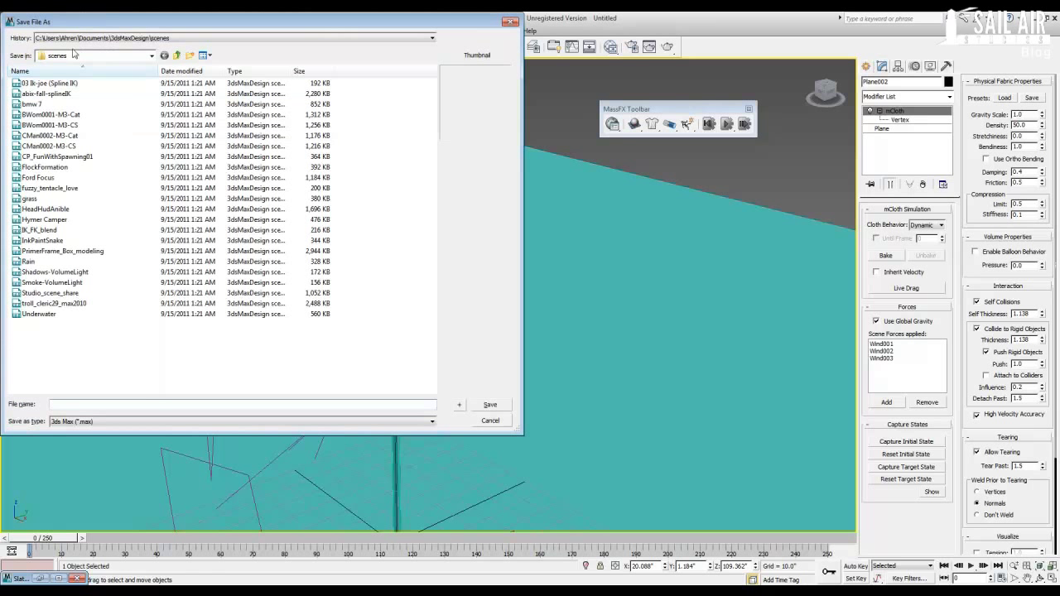
click(75, 55)
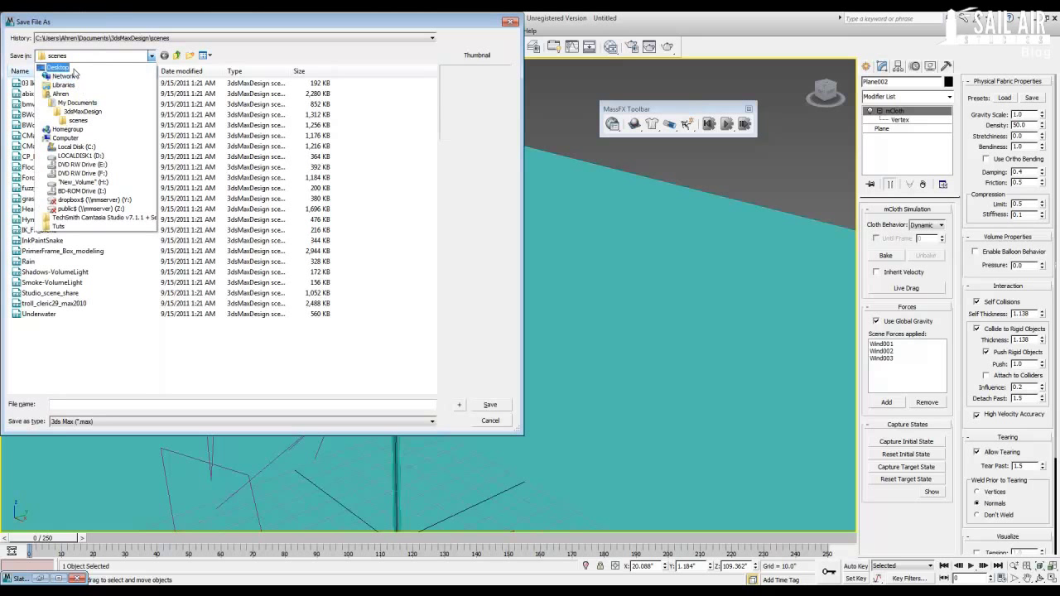
click(73, 68)
double_click(33, 145)
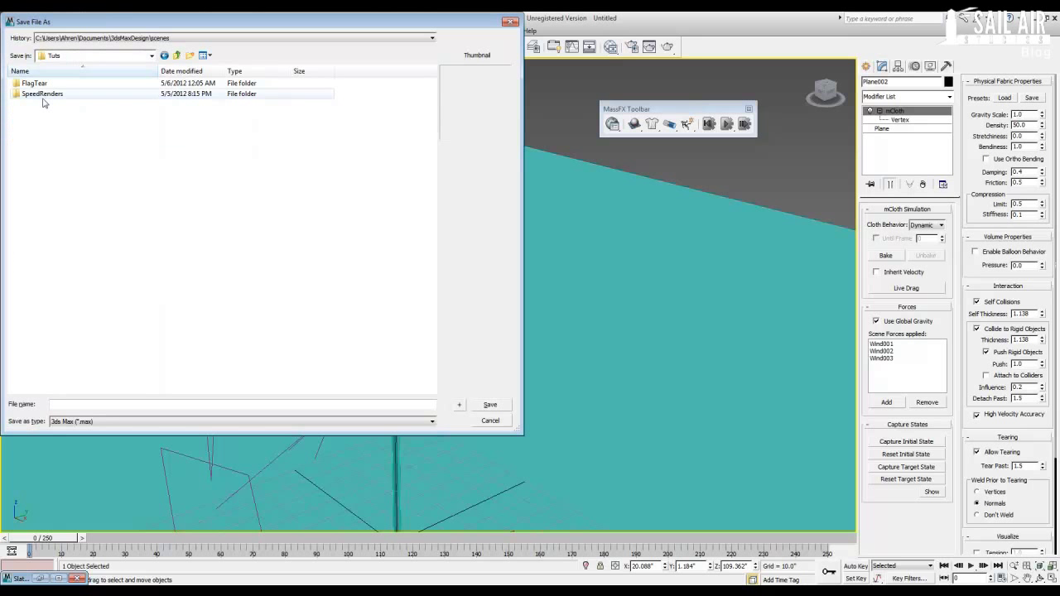
double_click(34, 82)
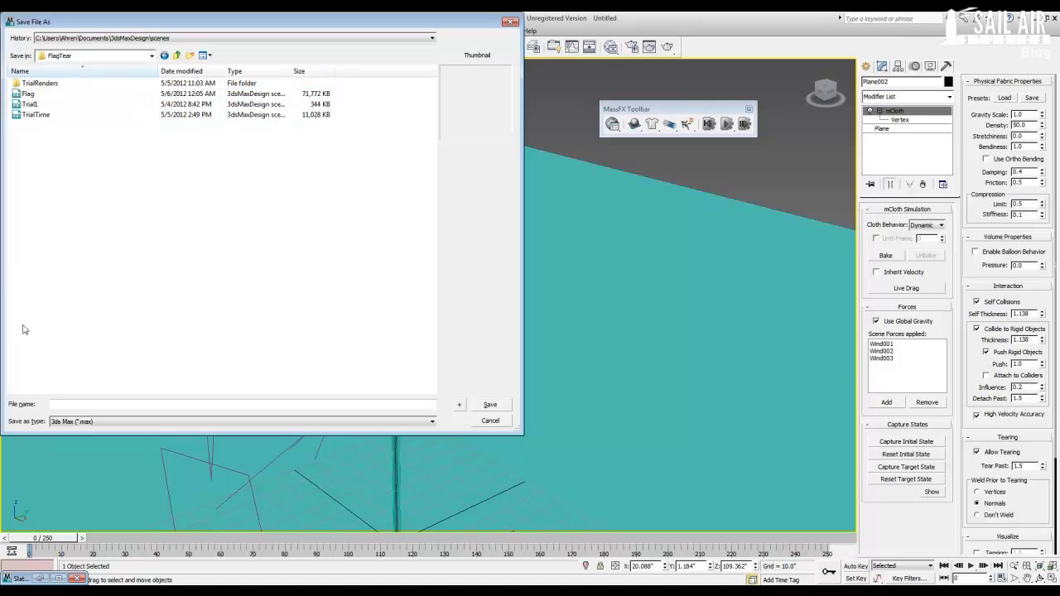
click(59, 404)
text(Fl)
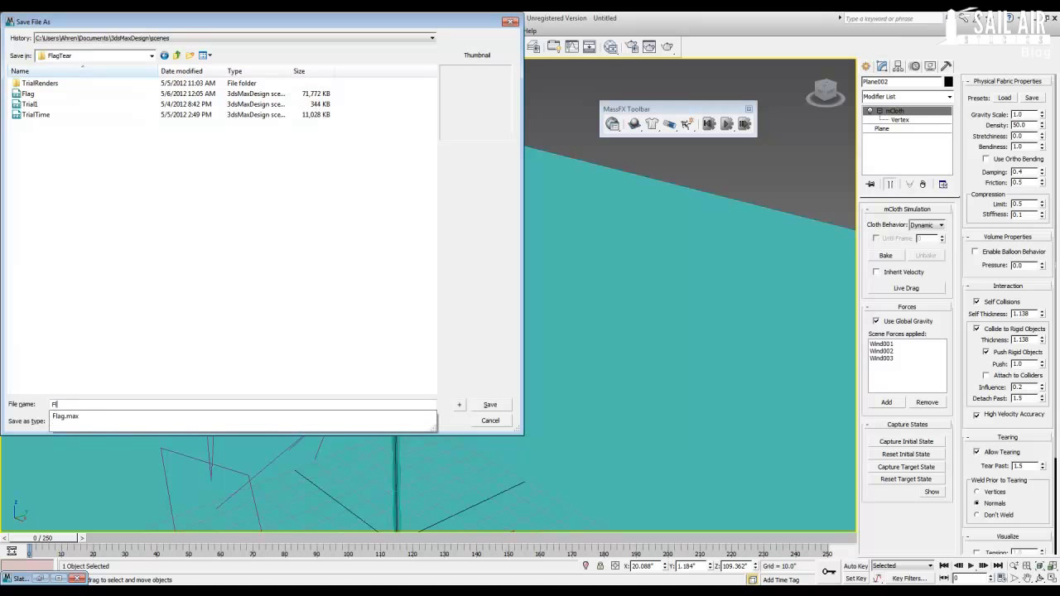
text(agTear)
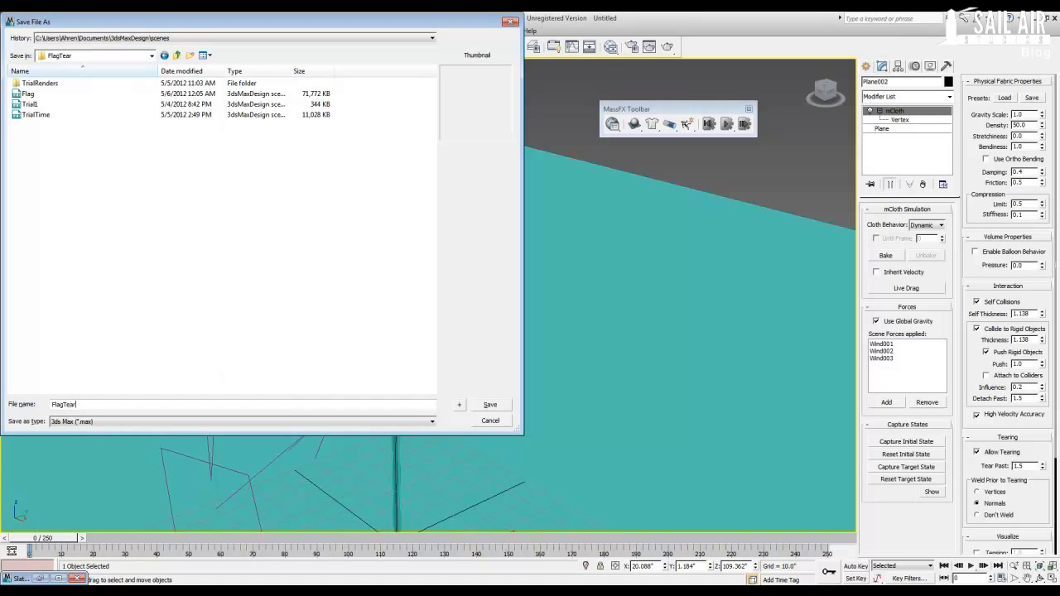
key(Return)
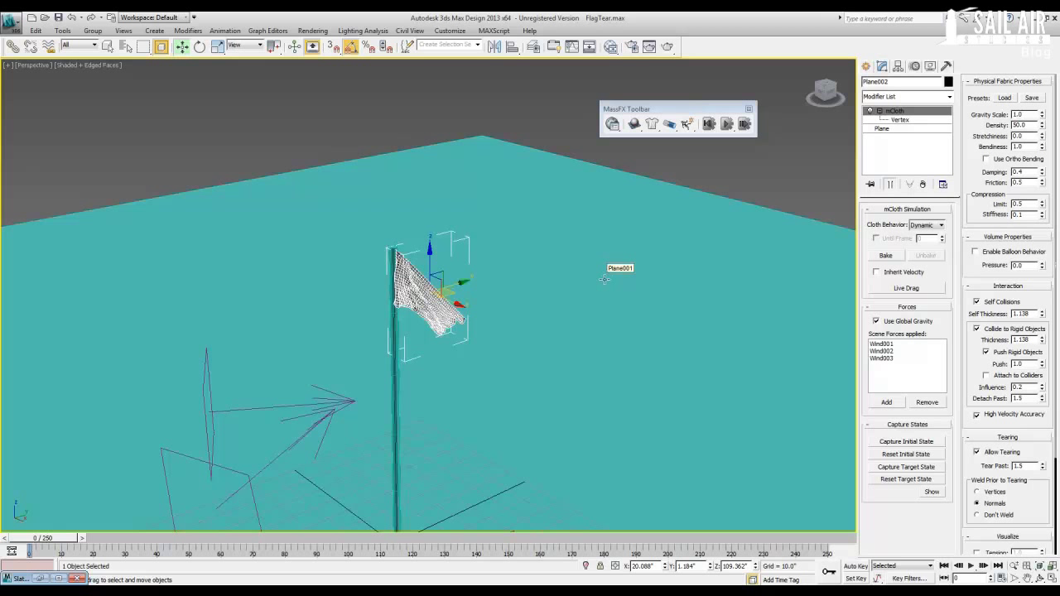
Step: Place a Daylight system at the flagpole base, accepting photographic exposure control and mr Physical Sky
alt+middle_drag(602, 282, 533, 286)
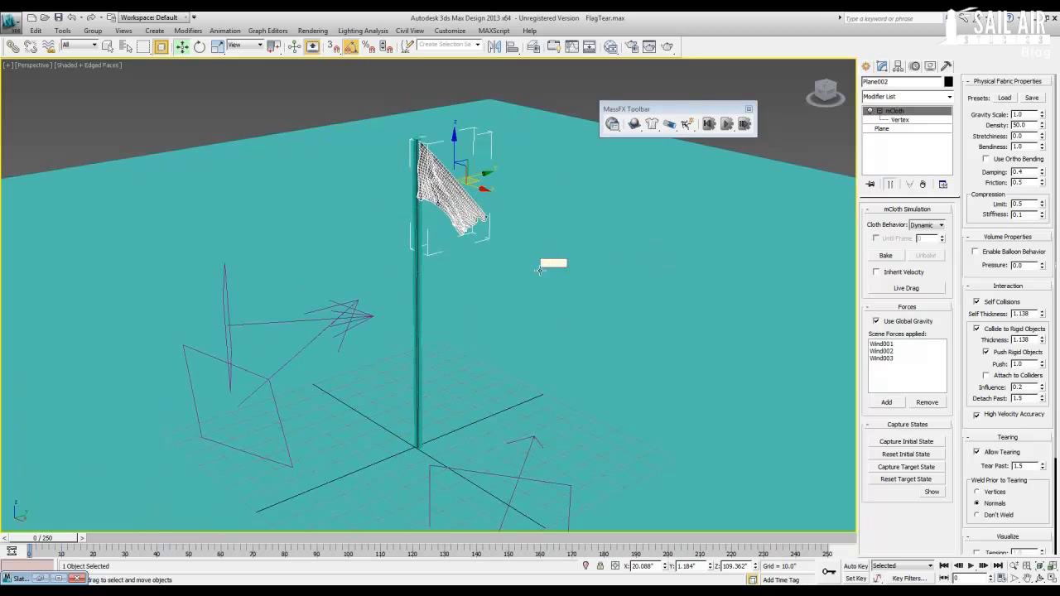
scroll(539, 270, down, 2)
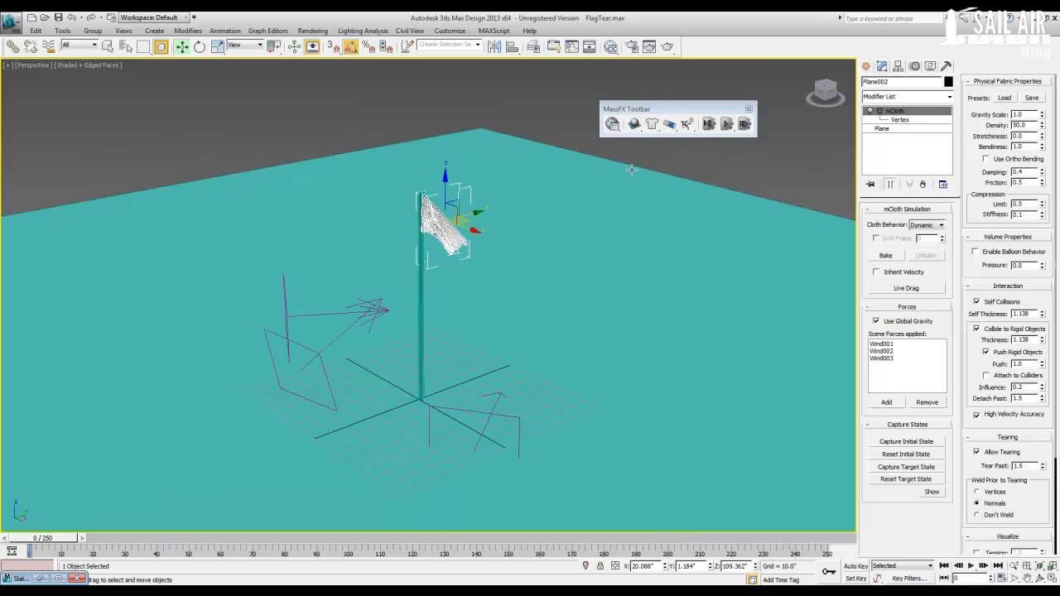
click(670, 154)
click(866, 66)
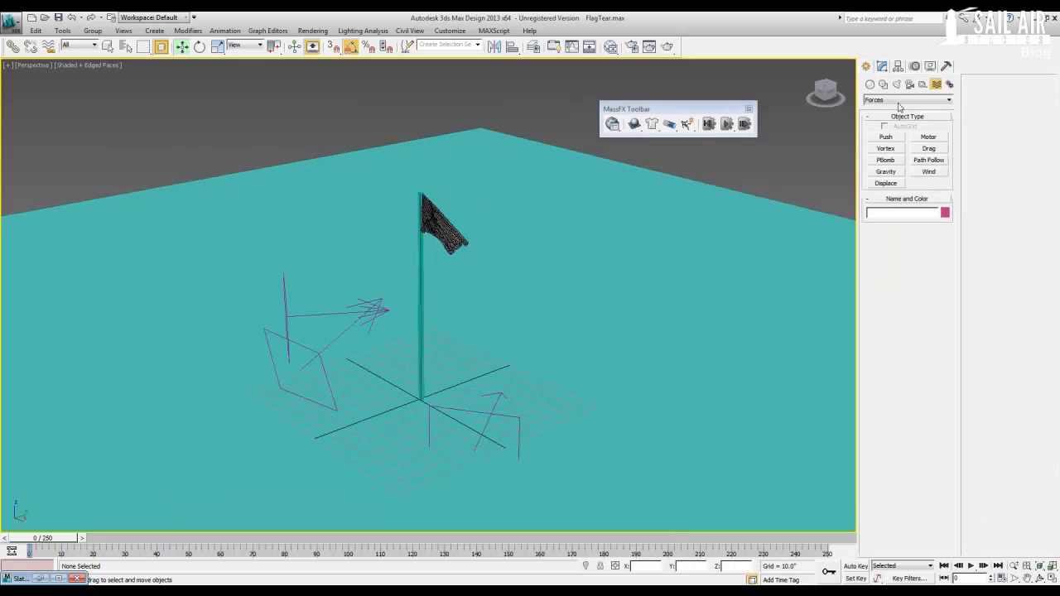
click(949, 84)
click(886, 160)
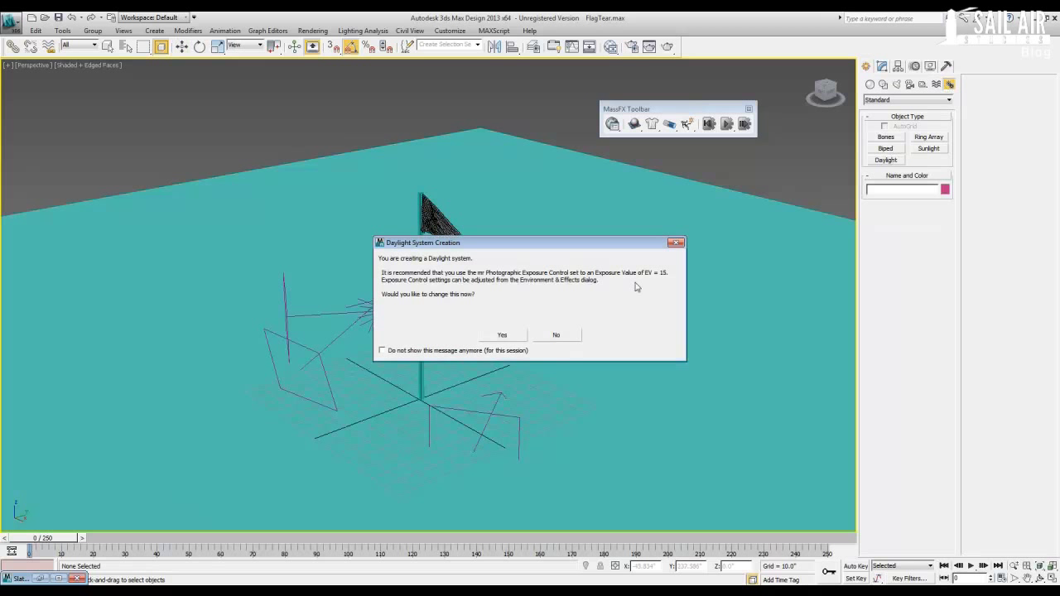
click(503, 335)
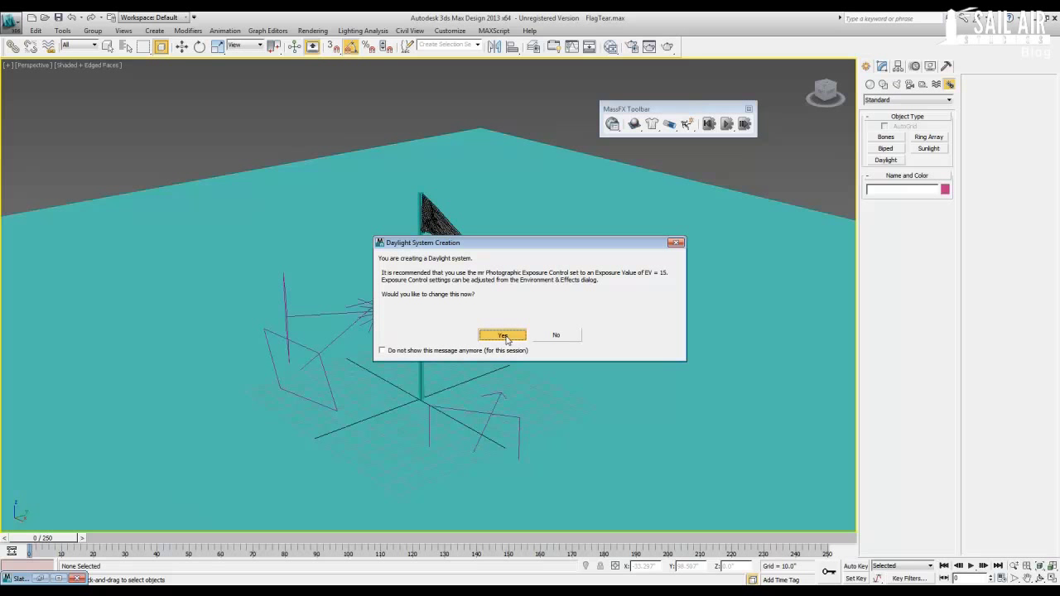
click(503, 335)
drag(418, 400, 448, 404)
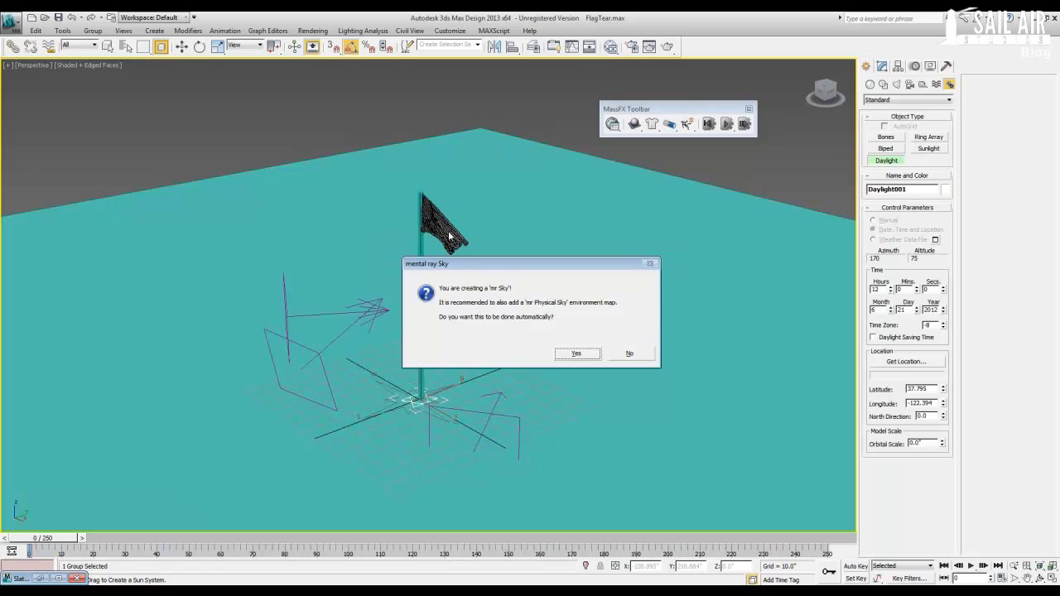
click(572, 353)
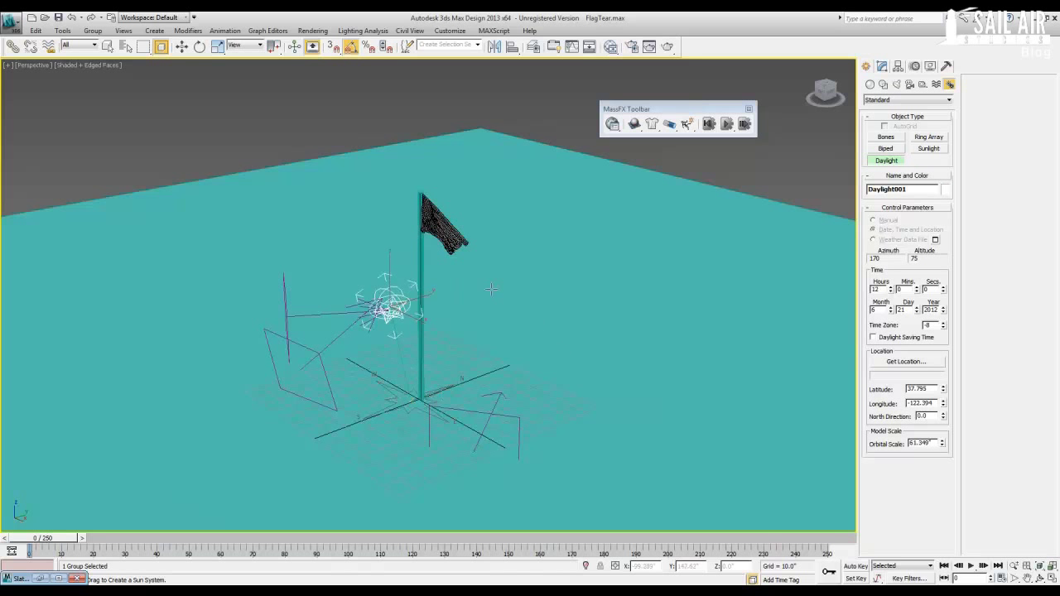
click(694, 293)
Step: Open the daylight's parameters, frame the whole flag, and render a test frame
click(884, 67)
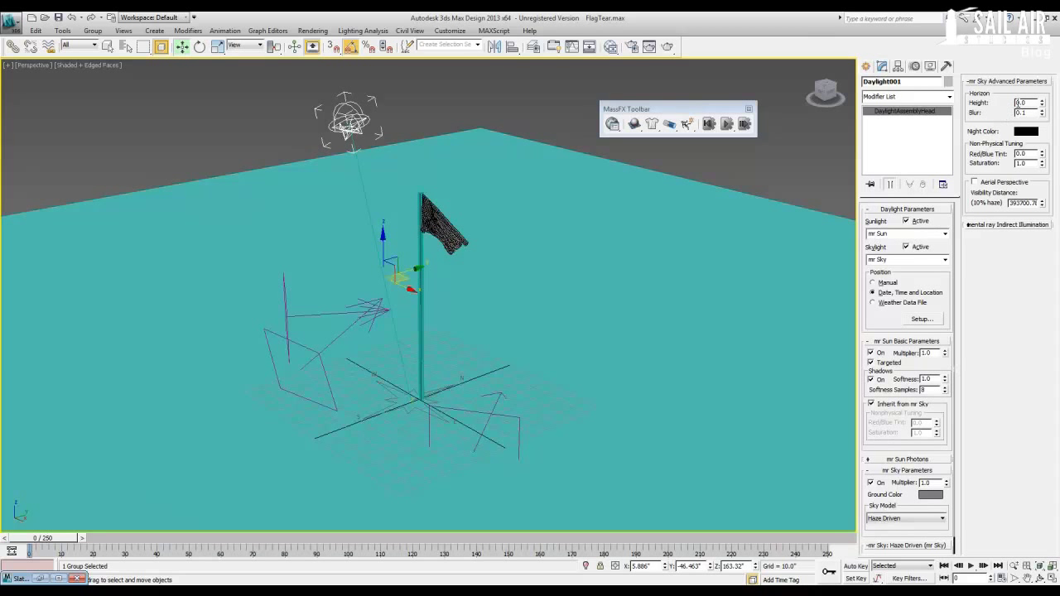
scroll(453, 315, up, 5)
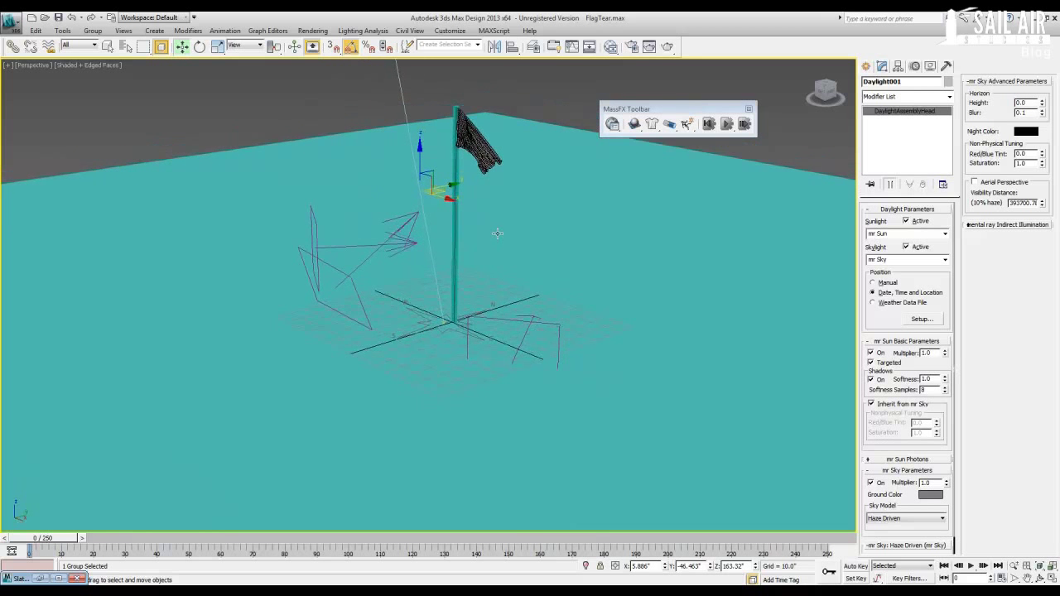
middle_drag(496, 233, 480, 290)
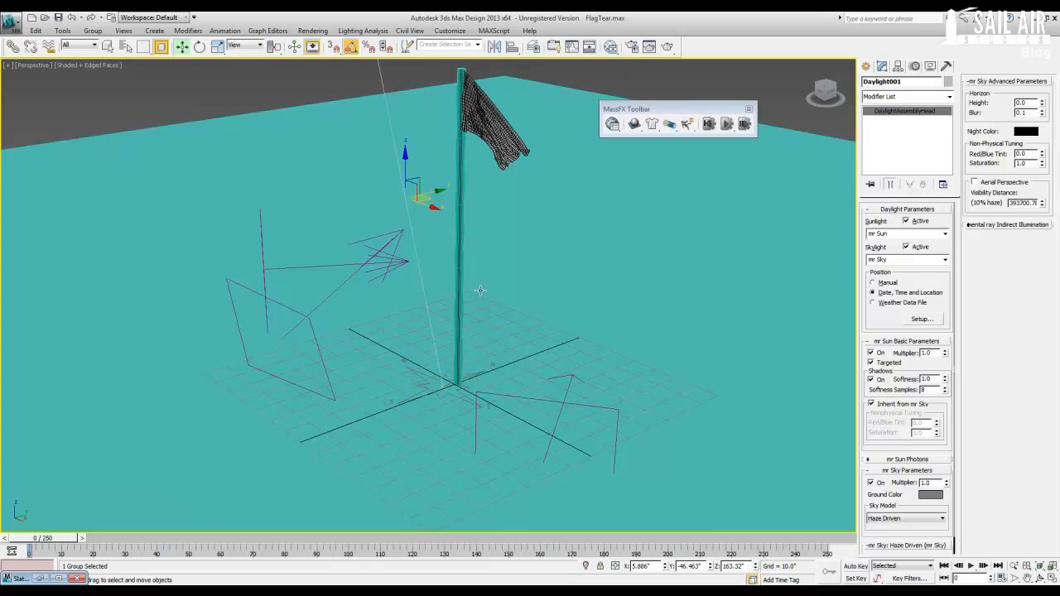
key(shift+q)
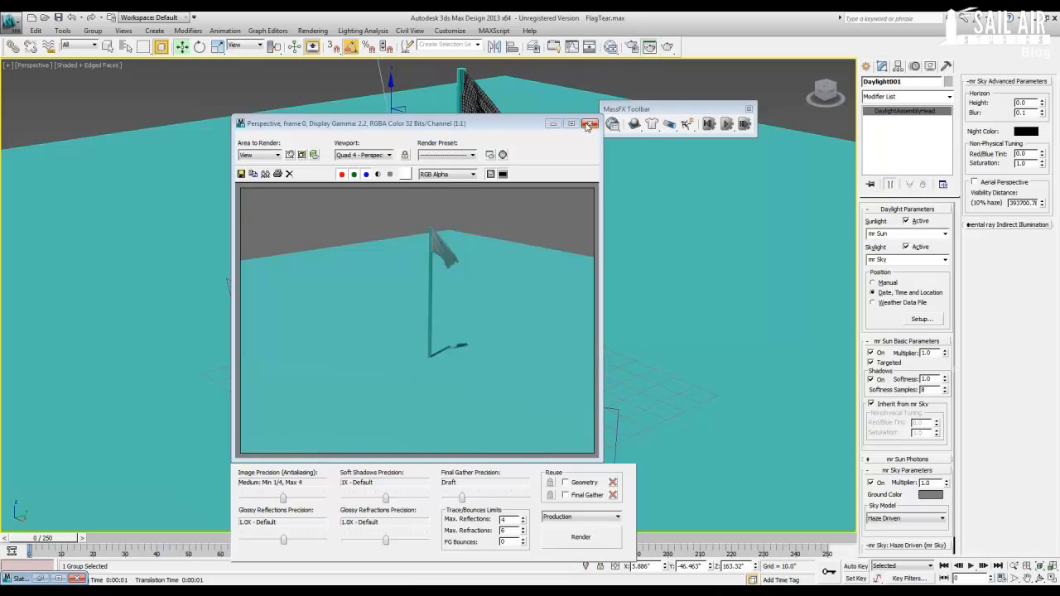
Step: Render a second test frame from a low, near-horizontal view of the flag
click(589, 124)
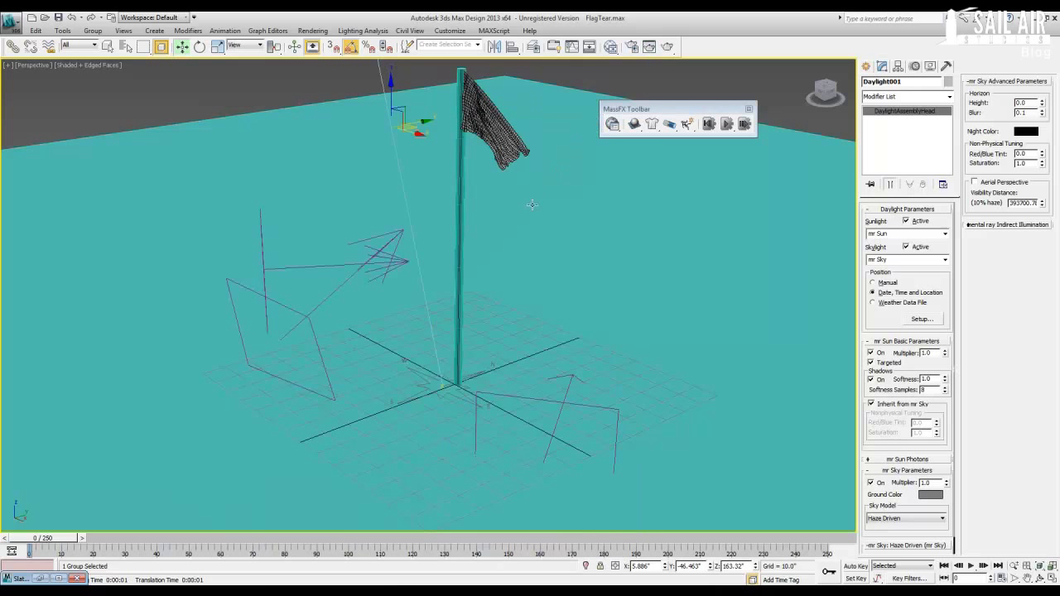
alt+middle_drag(509, 279, 509, 247)
key(shift+q)
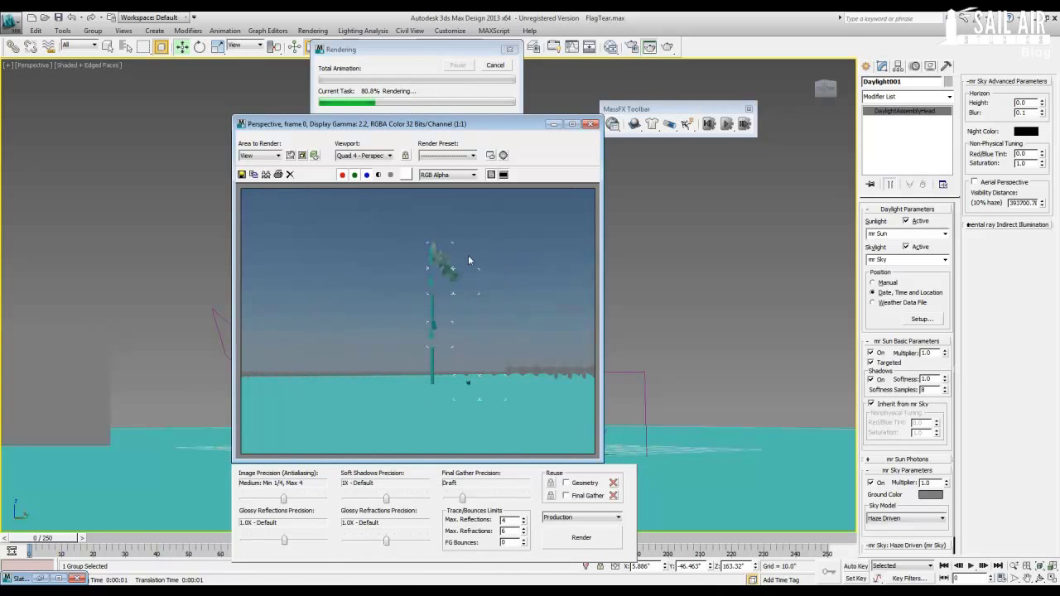
click(591, 125)
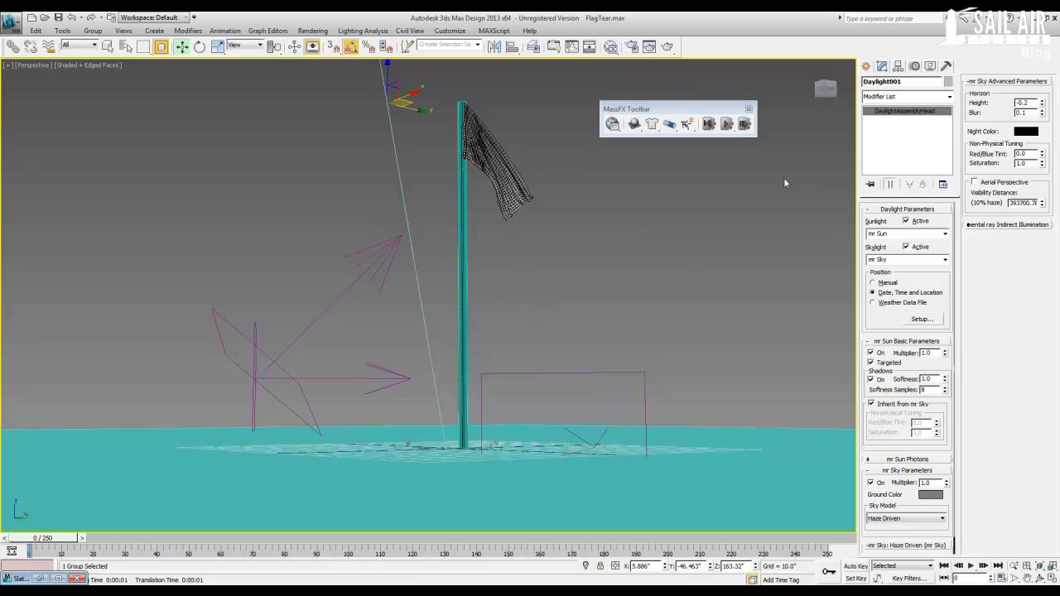
Step: Set the mr Sky haze to 0.25 in the daylight parameters
alt+middle_drag(613, 301, 616, 325)
key(shift+z)
scroll(884, 335, down, 1)
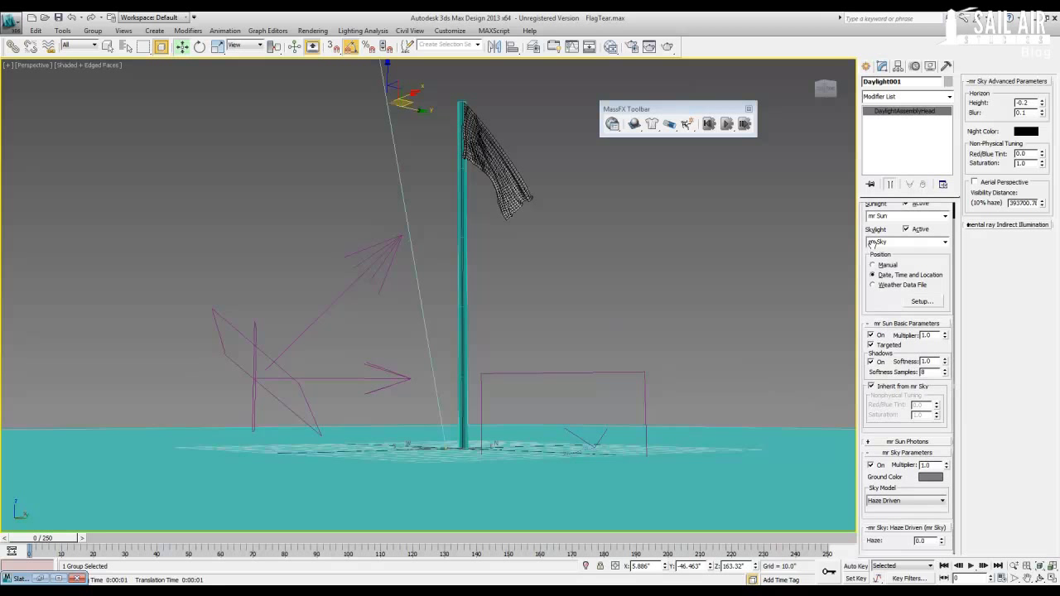
click(897, 443)
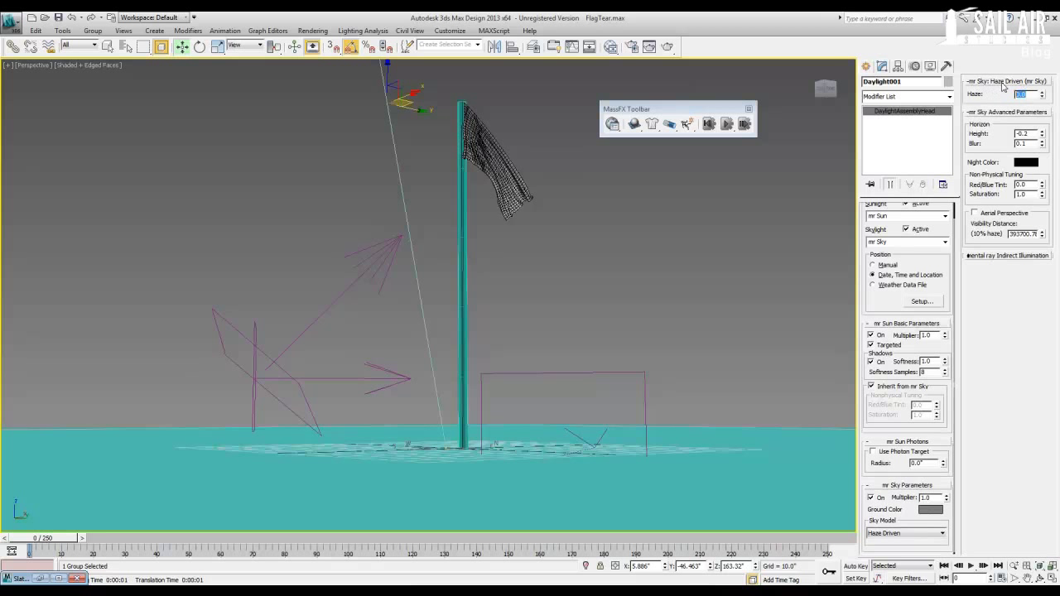
text(15)
key(Return)
Step: Return to the low view and orbit so the flag appears larger
scroll(434, 192, up, 5)
key(shift+z)
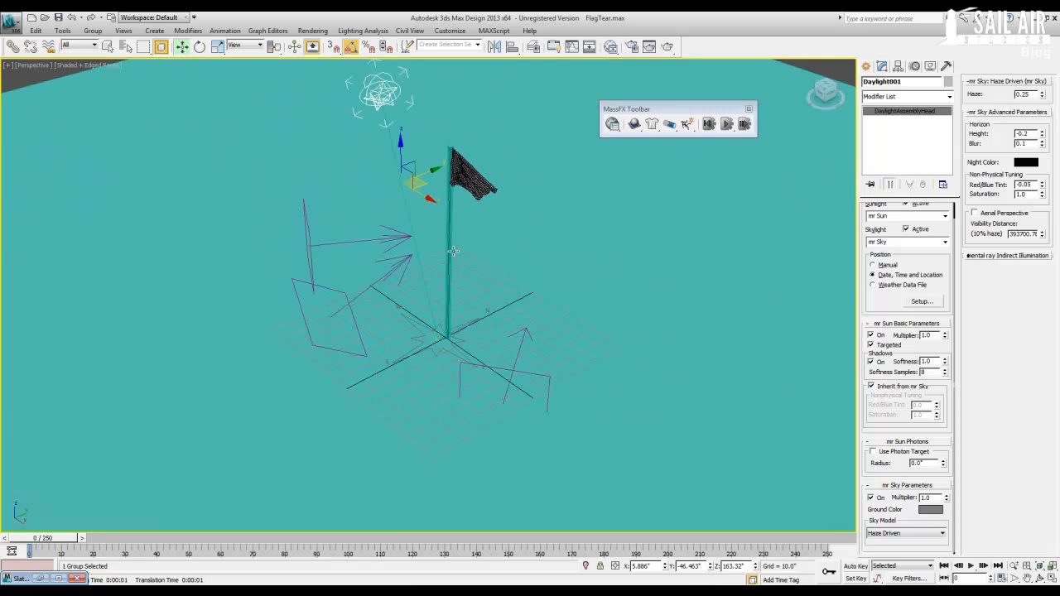
key(shift+z)
alt+middle_drag(454, 240, 462, 301)
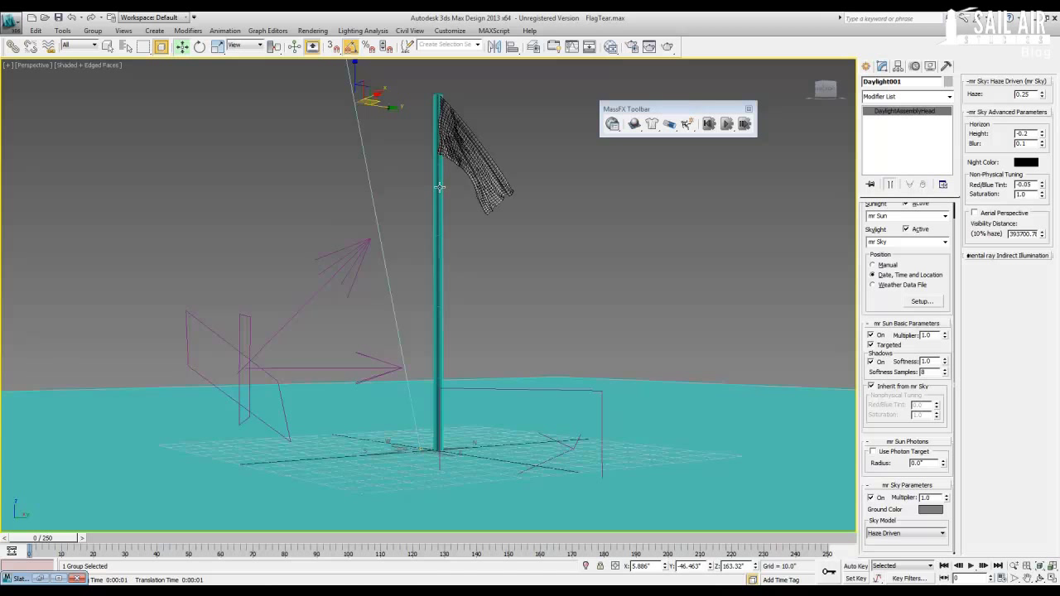
Step: Add a new mental ray Arch & Design material in the Slate Material Editor
key(m)
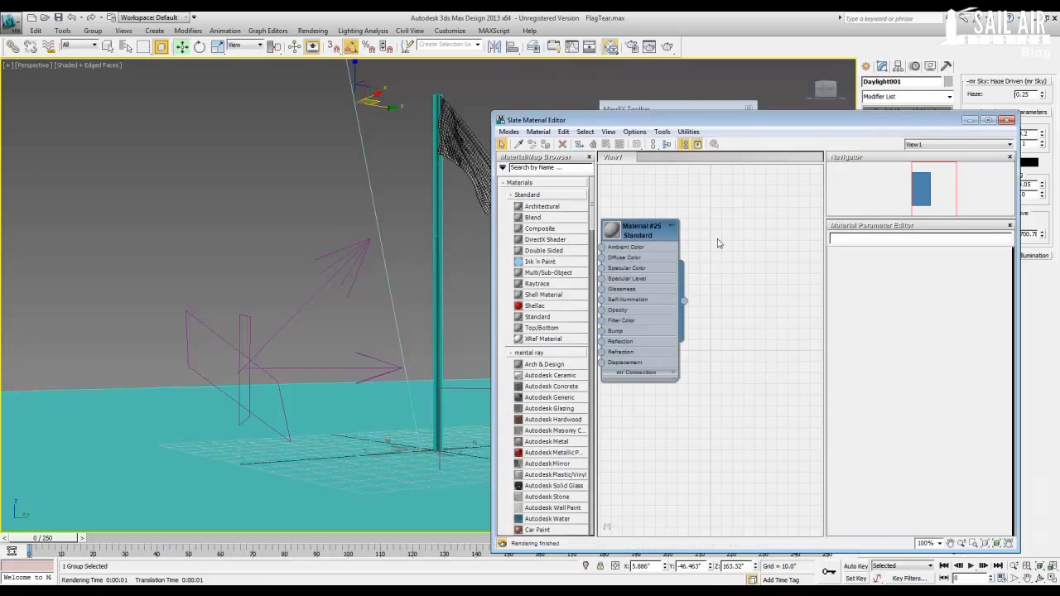
right_click(719, 243)
mouse_move(815, 246)
mouse_move(902, 259)
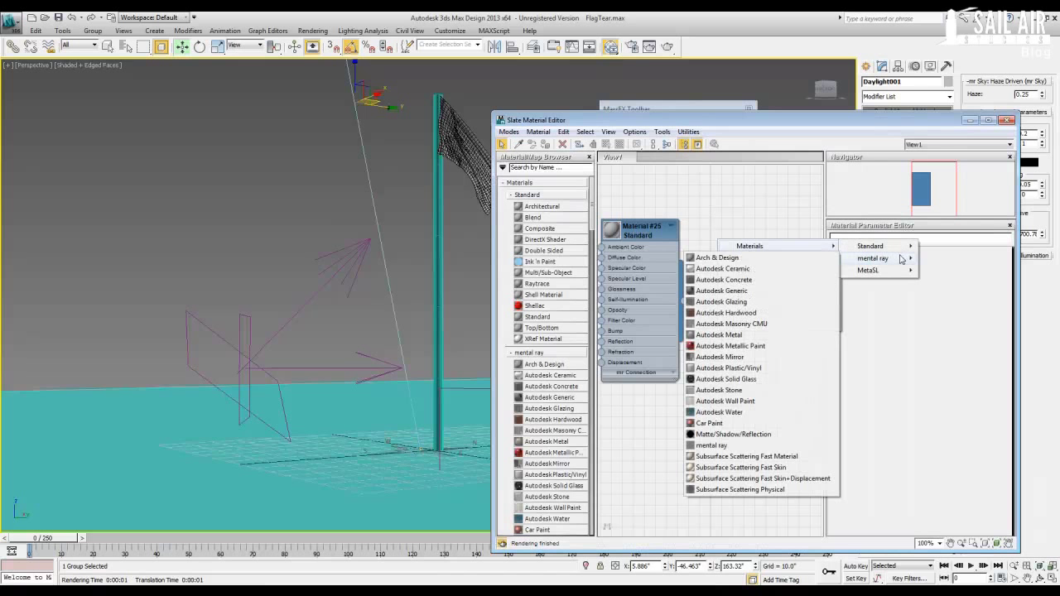
click(741, 257)
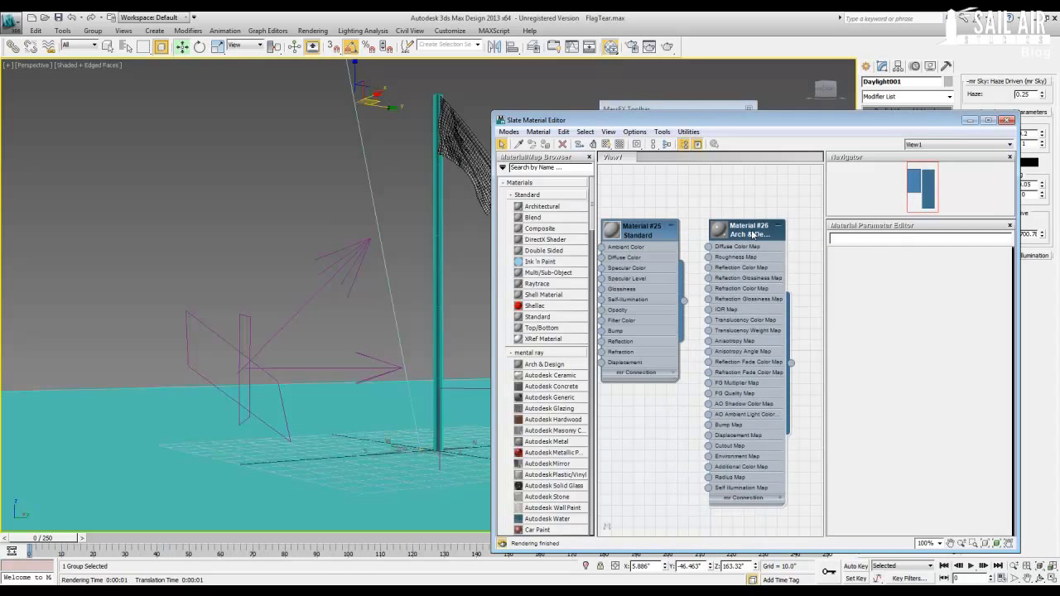
drag(686, 124, 0, 103)
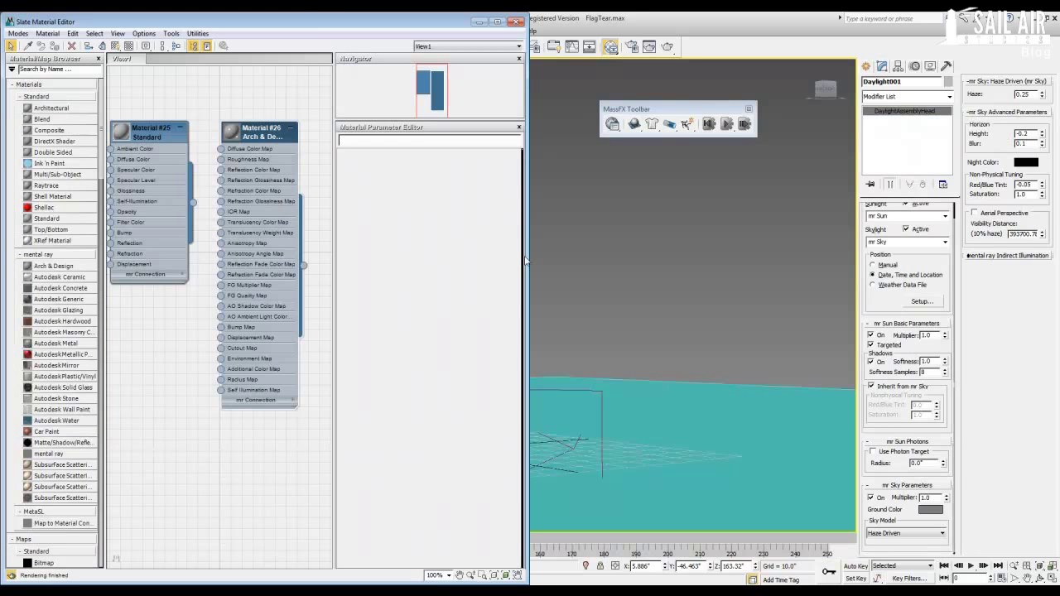
drag(527, 260, 725, 260)
right_click(381, 213)
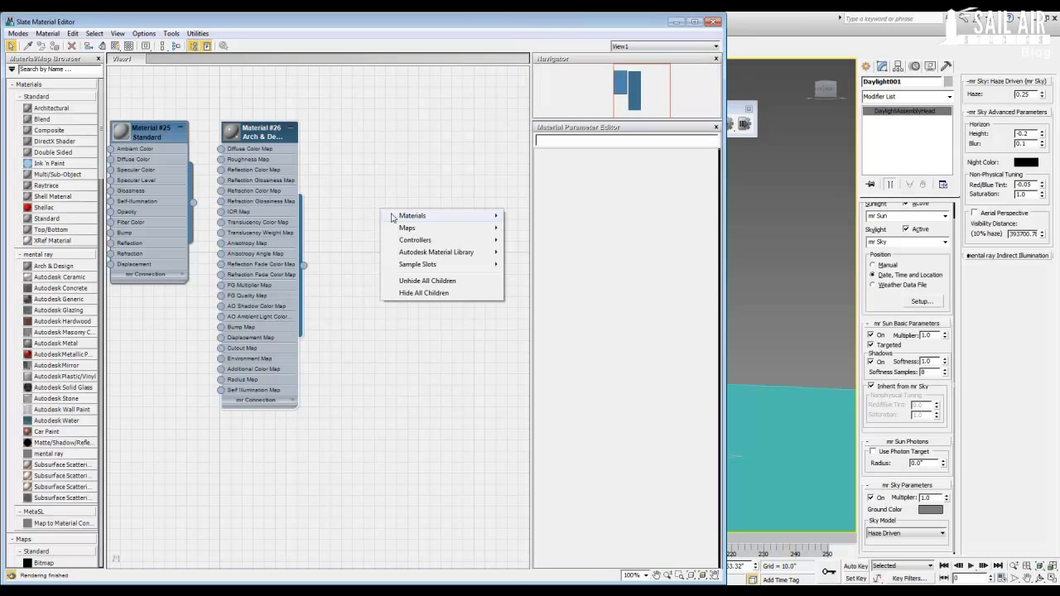
mouse_move(488, 217)
mouse_move(536, 231)
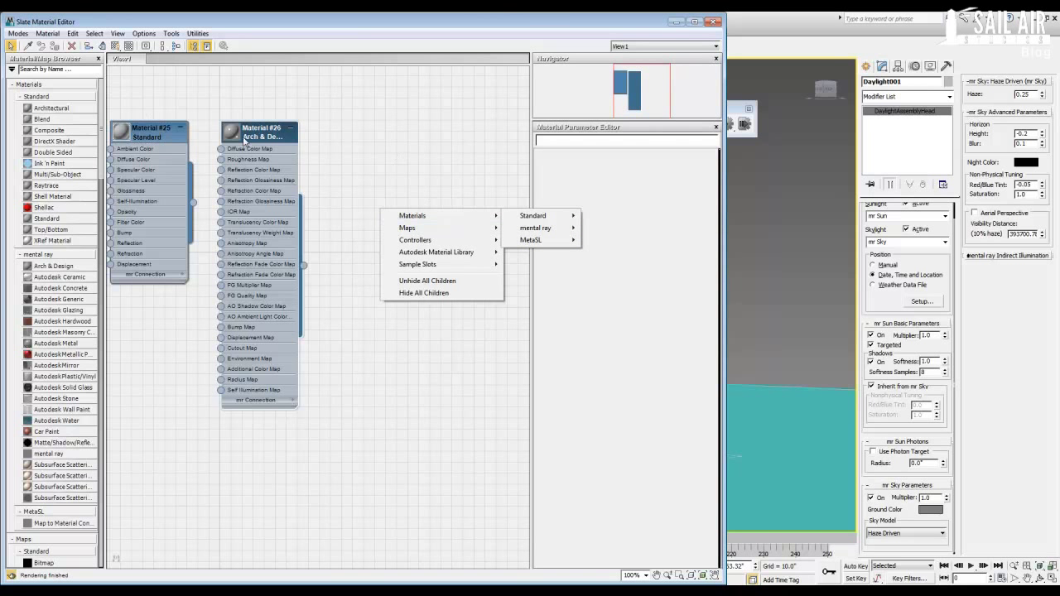
click(385, 142)
Step: Open Material #26's parameters and reset its reflectivity to 0.0
click(24, 38)
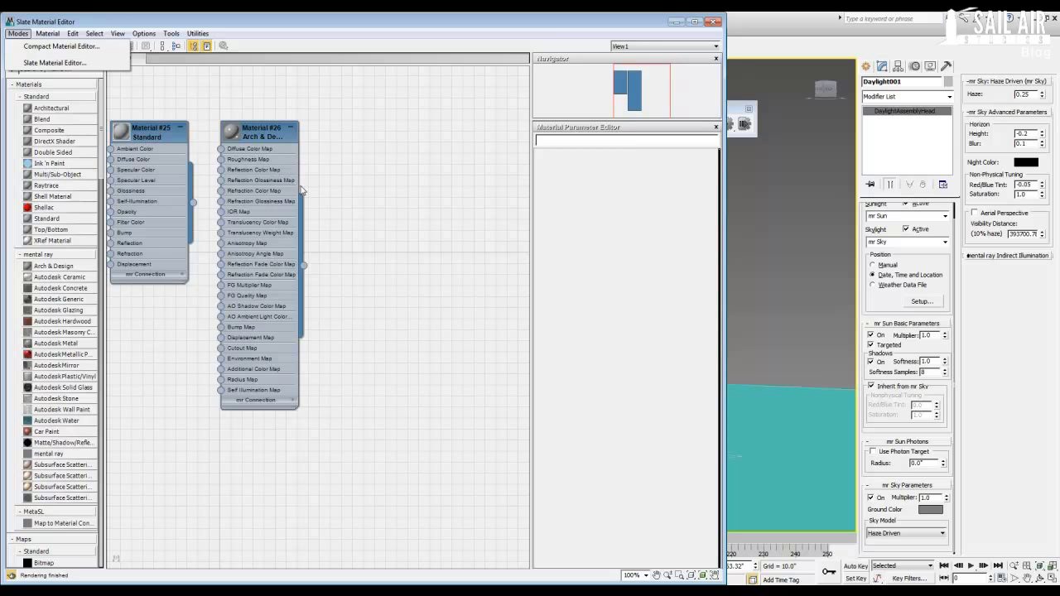
click(205, 111)
middle_drag(215, 143, 244, 168)
click(277, 159)
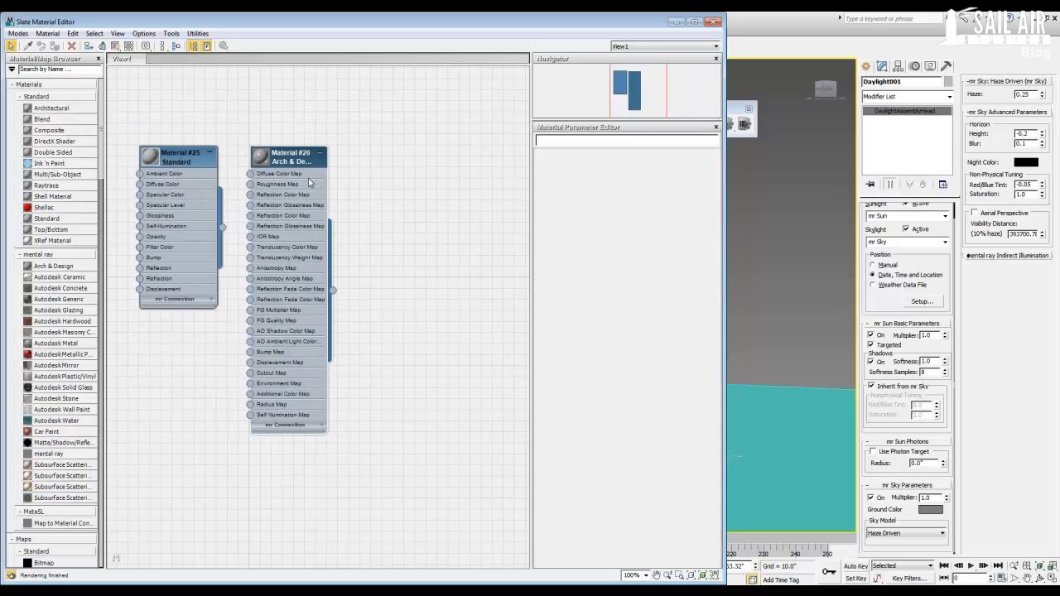
double_click(295, 161)
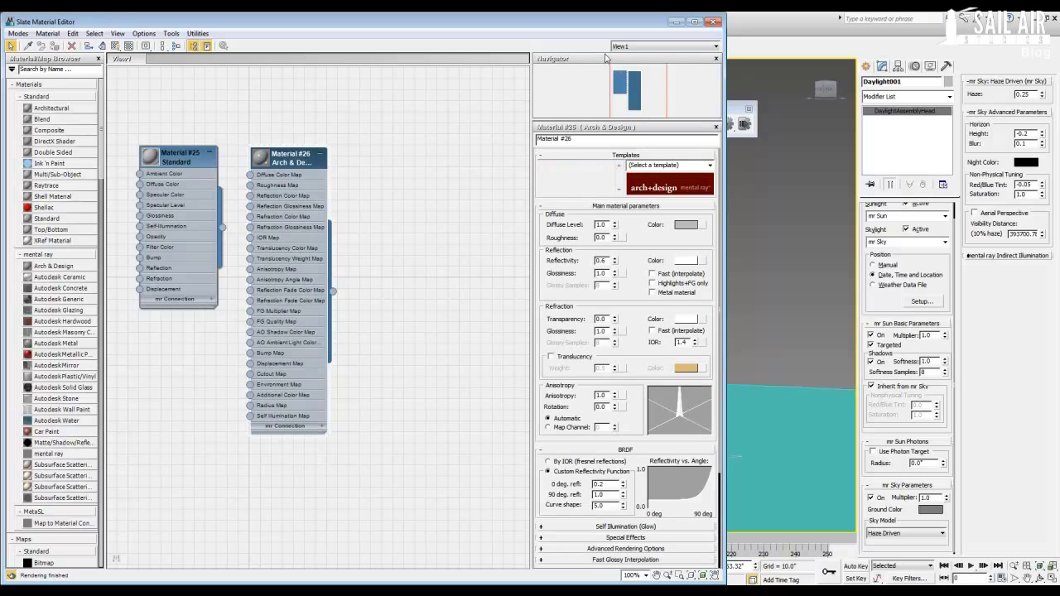
right_click(615, 262)
click(677, 25)
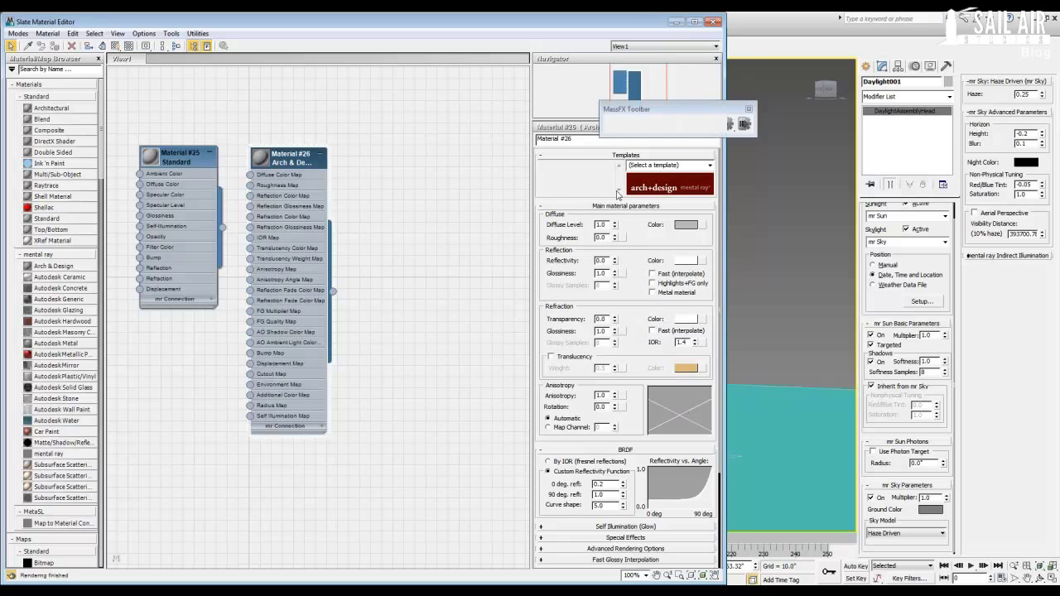
Step: Restore the Slate Material Editor and assign Material #26 to Plane001
key(ctrl+a)
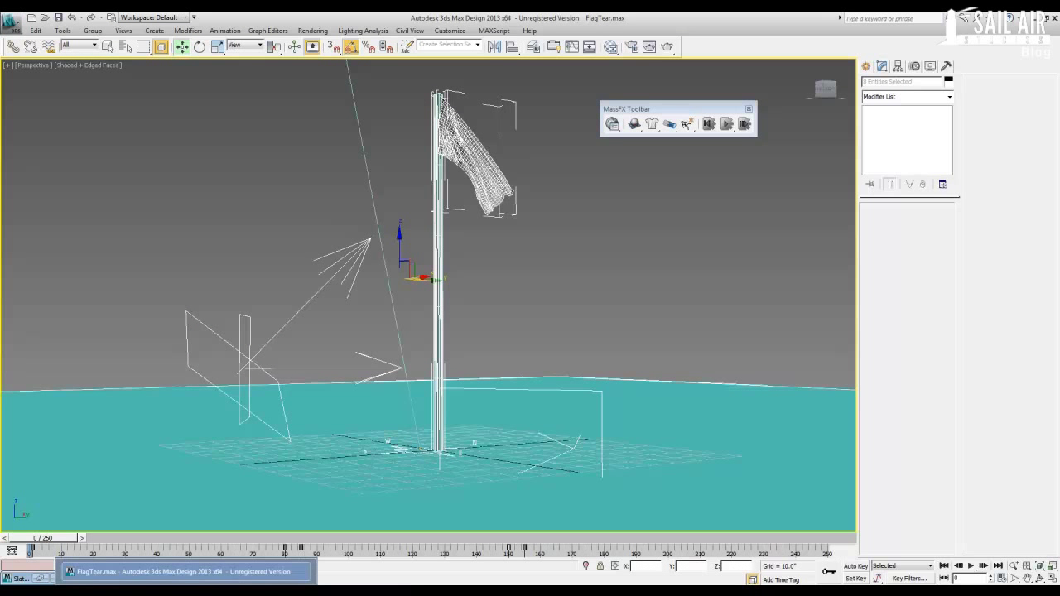
click(25, 579)
click(38, 579)
click(38, 579)
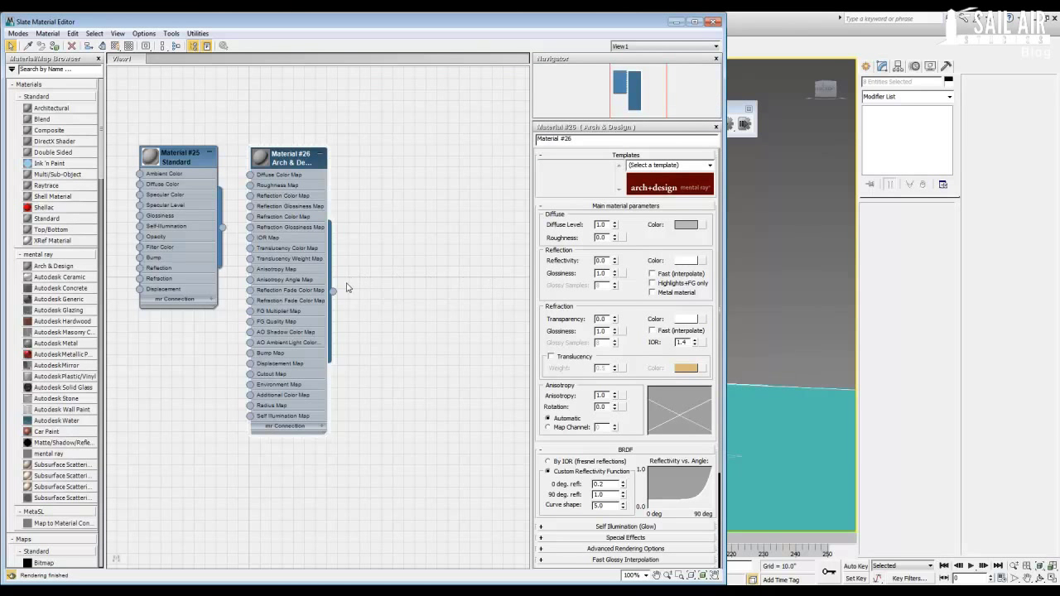
drag(333, 291, 776, 435)
click(503, 327)
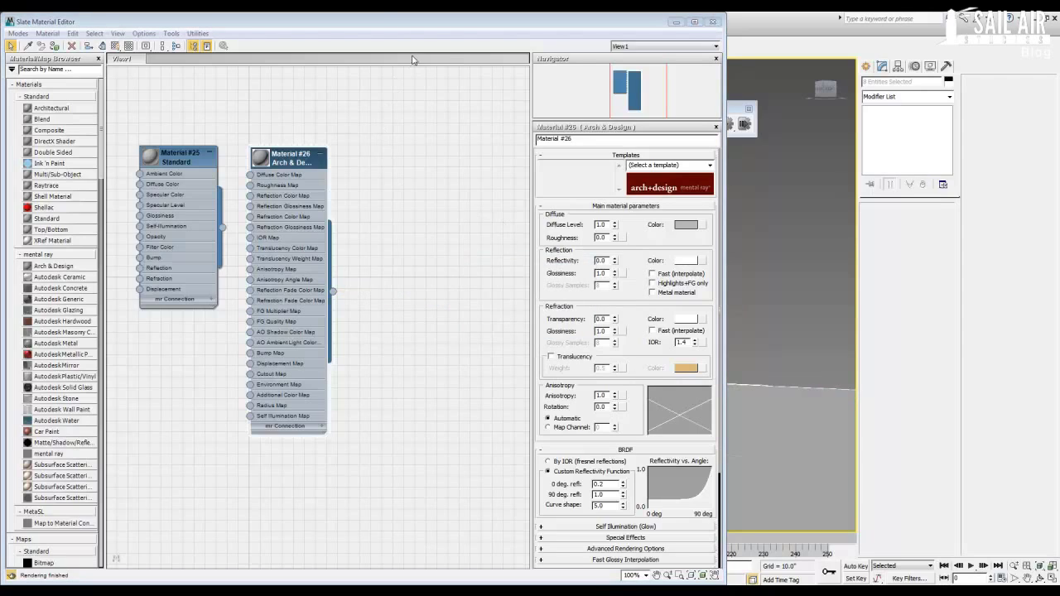
Step: Shrink the material editor, clear the selection, and select the flag pole
drag(418, 21, 714, 117)
click(440, 178)
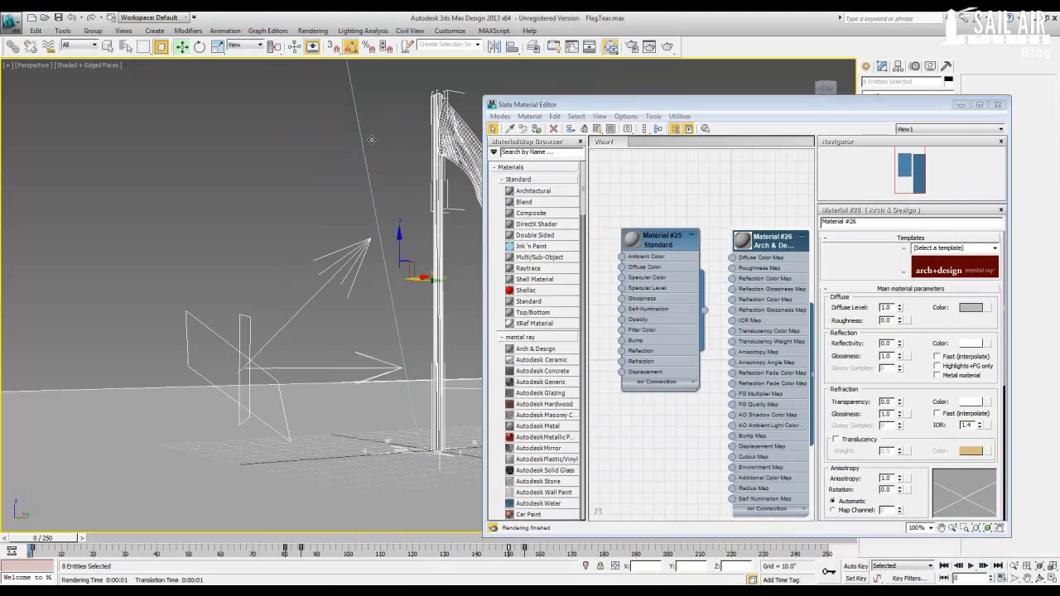
click(276, 150)
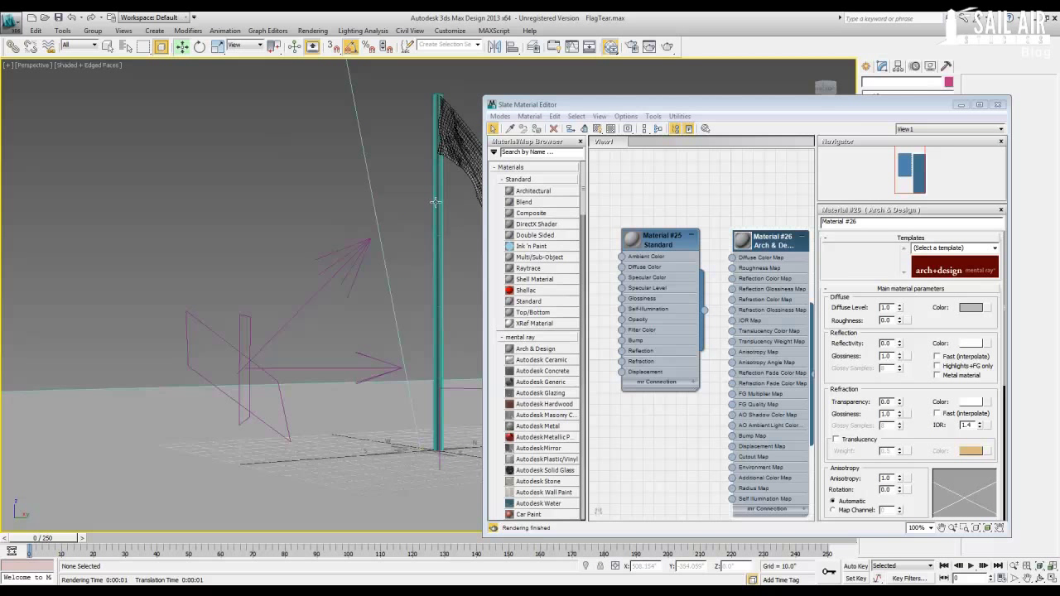
click(439, 202)
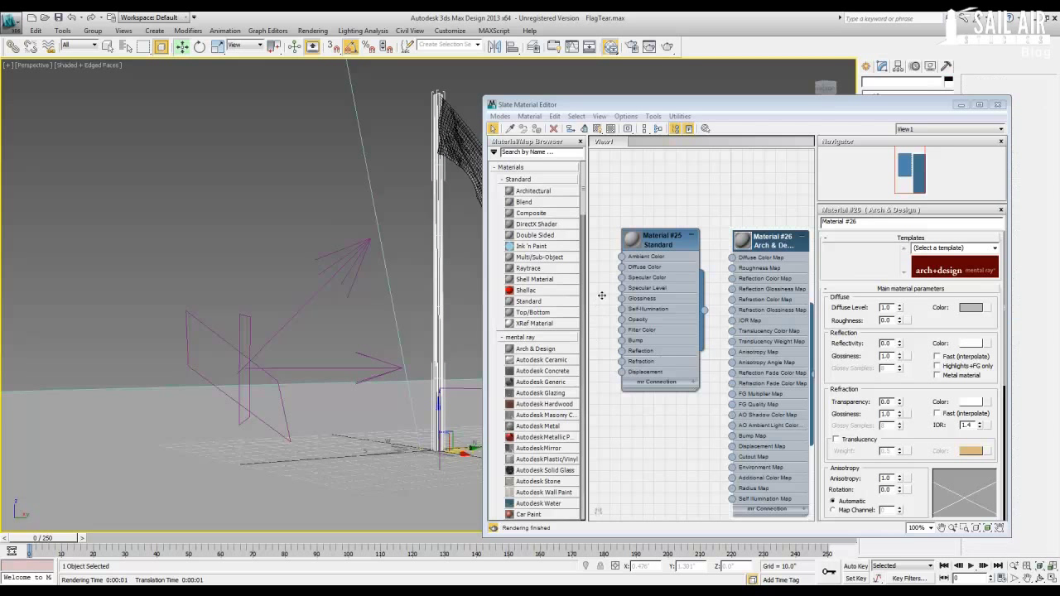
Step: Create a new mental ray Arch & Design material, Material #27, in clear node space
middle_drag(594, 346, 453, 336)
right_click(666, 319)
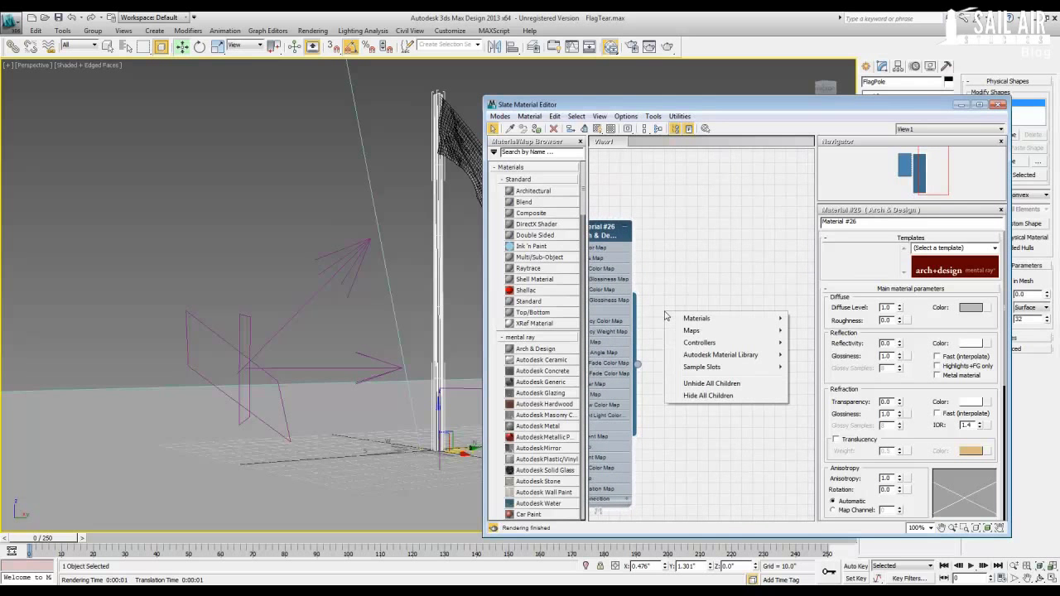
mouse_move(696, 324)
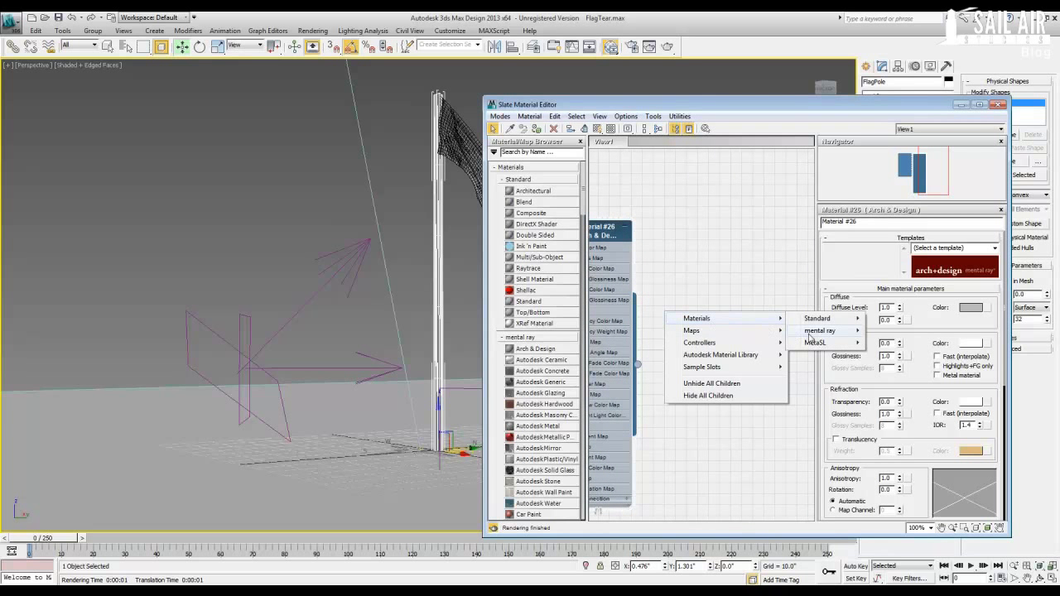
mouse_move(816, 331)
click(894, 333)
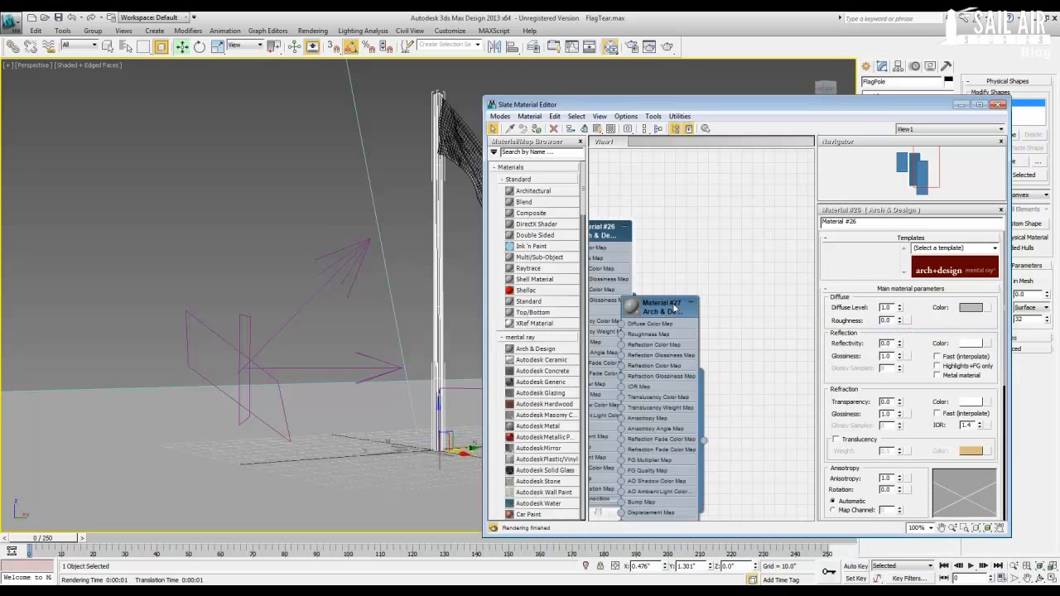
drag(674, 305, 720, 215)
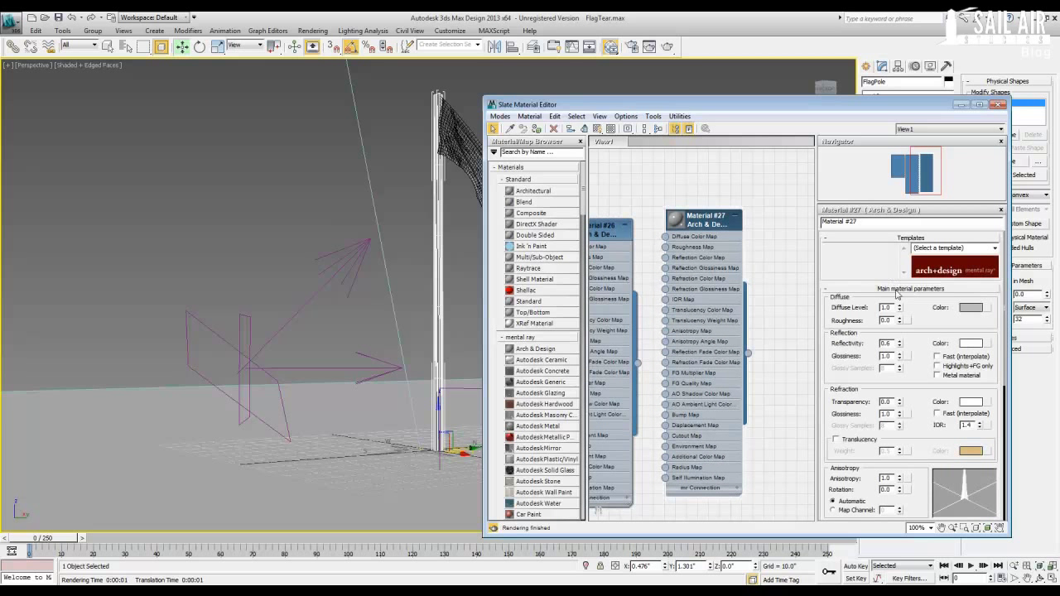
Step: Apply the Satined Metal template to Material #27 and assign it to FlagPole
click(994, 247)
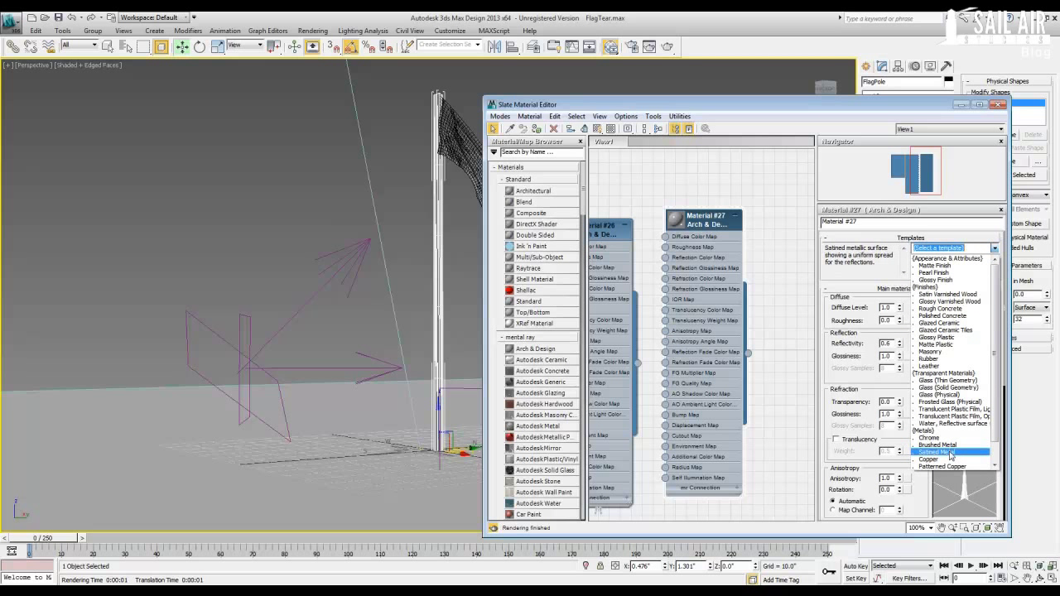
click(937, 452)
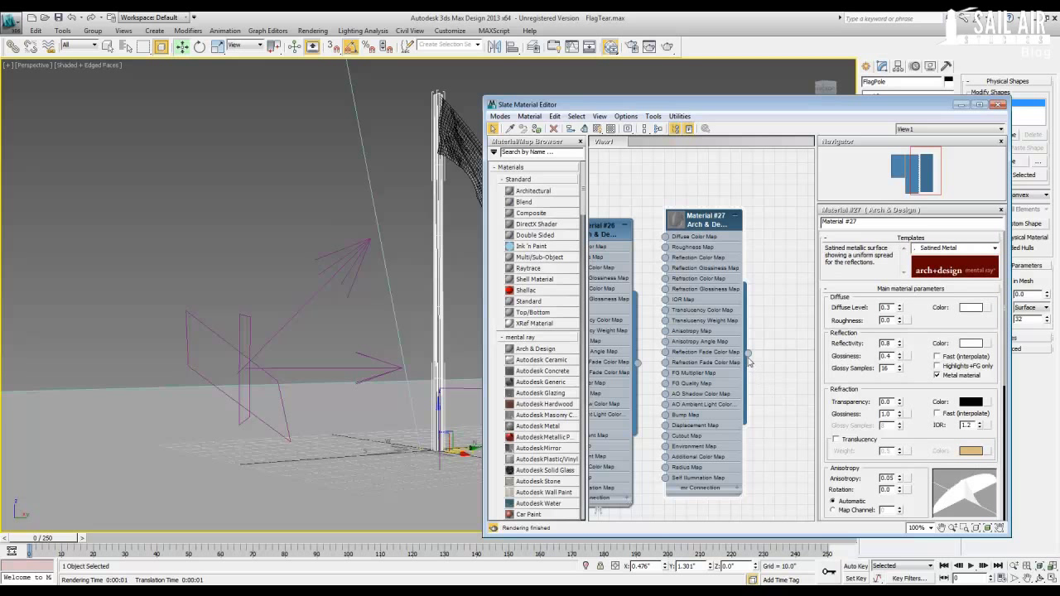
drag(747, 353, 439, 355)
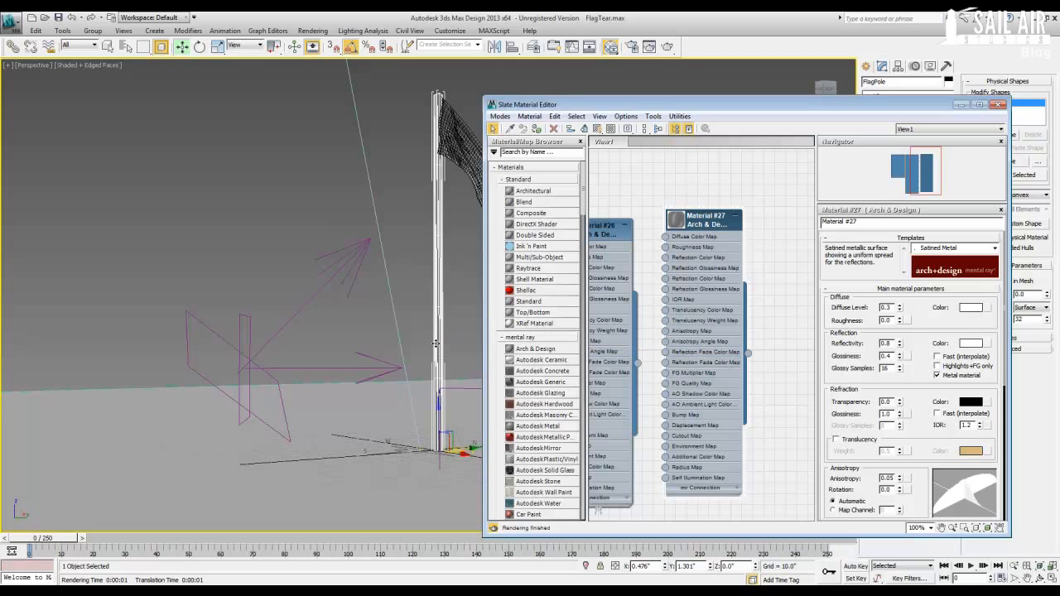
middle_drag(737, 284, 660, 313)
Step: Create Arch & Design Material #28 and place it right of Material #27
right_click(699, 250)
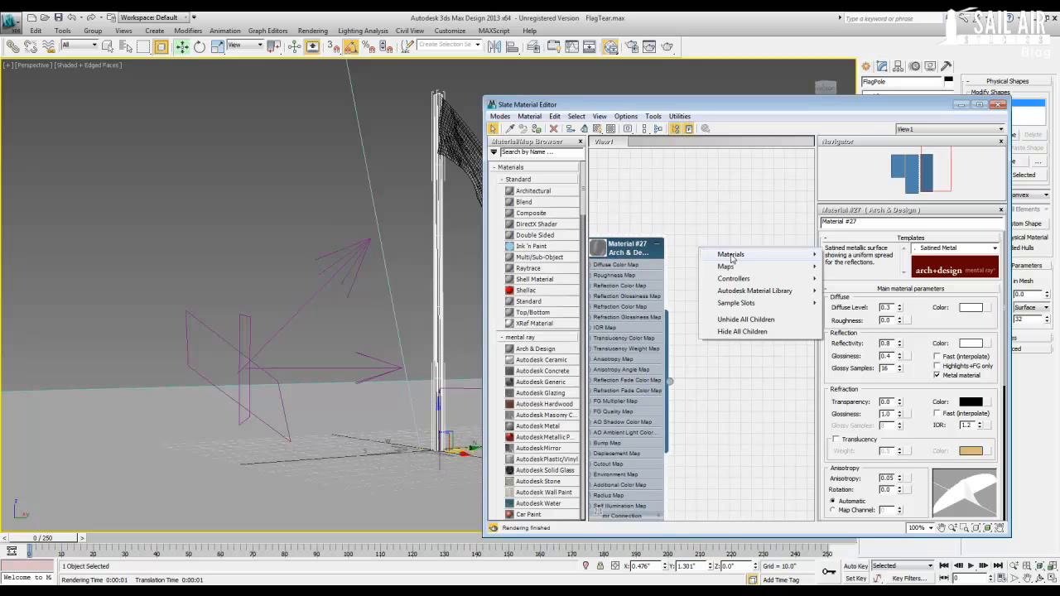
mouse_move(733, 260)
mouse_move(852, 266)
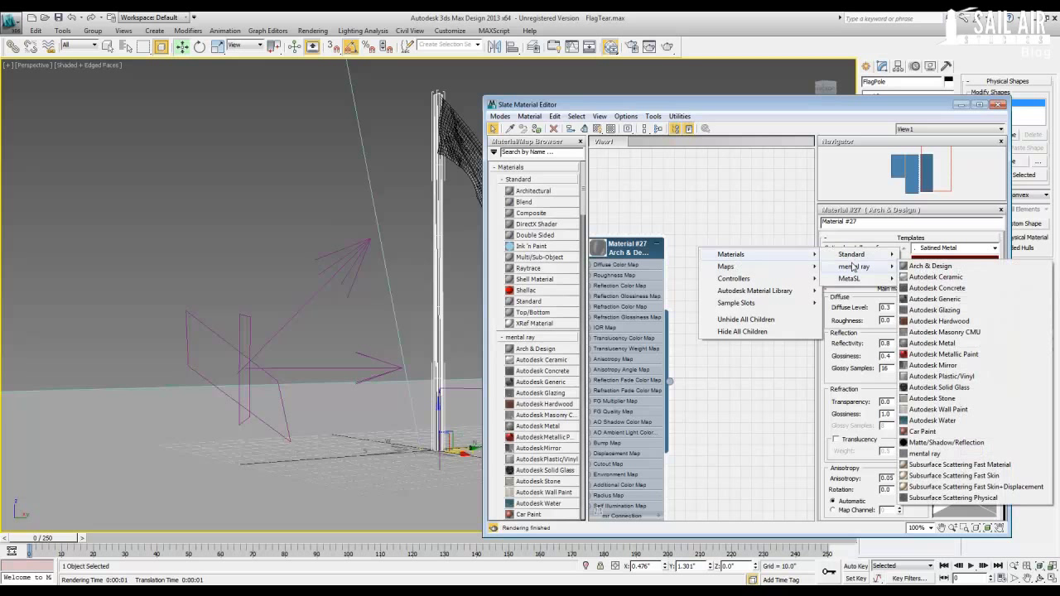
click(929, 266)
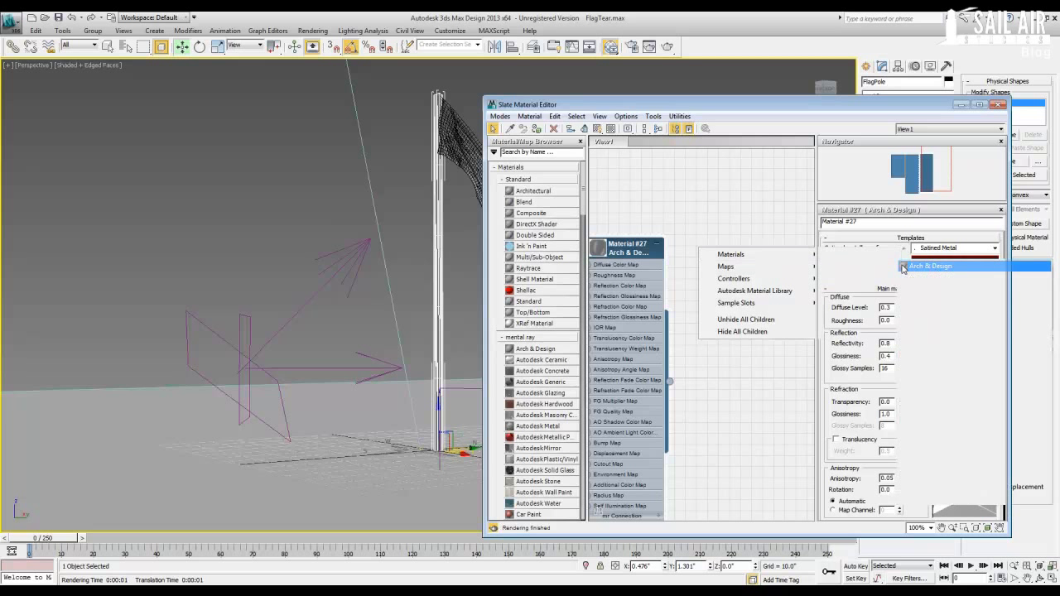
drag(755, 257, 791, 239)
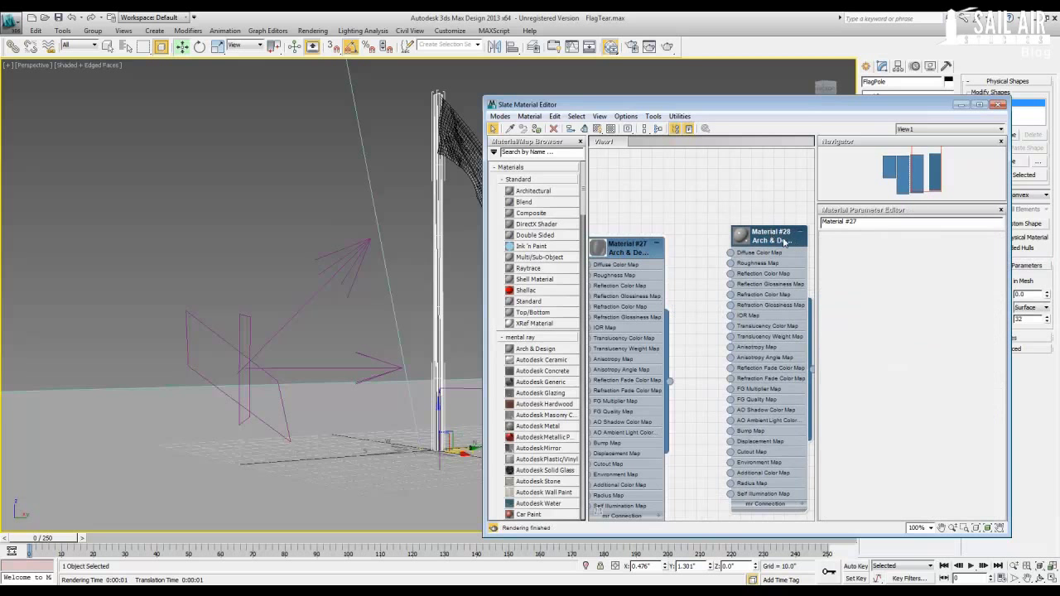
Step: Apply the Matte Finish template to Material #28 and add a Bitmap diffuse map
double_click(739, 237)
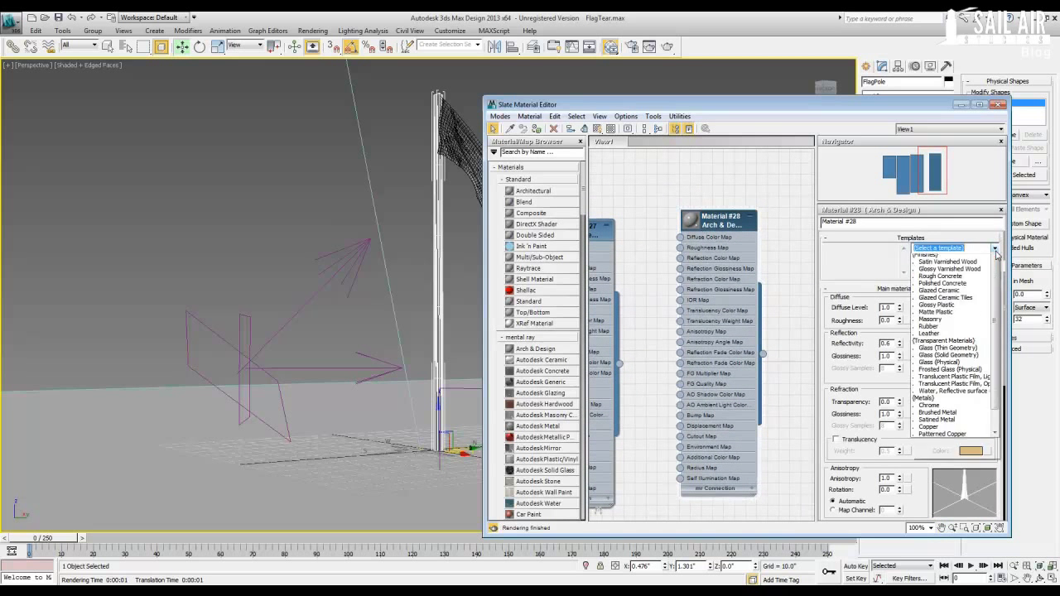
click(981, 266)
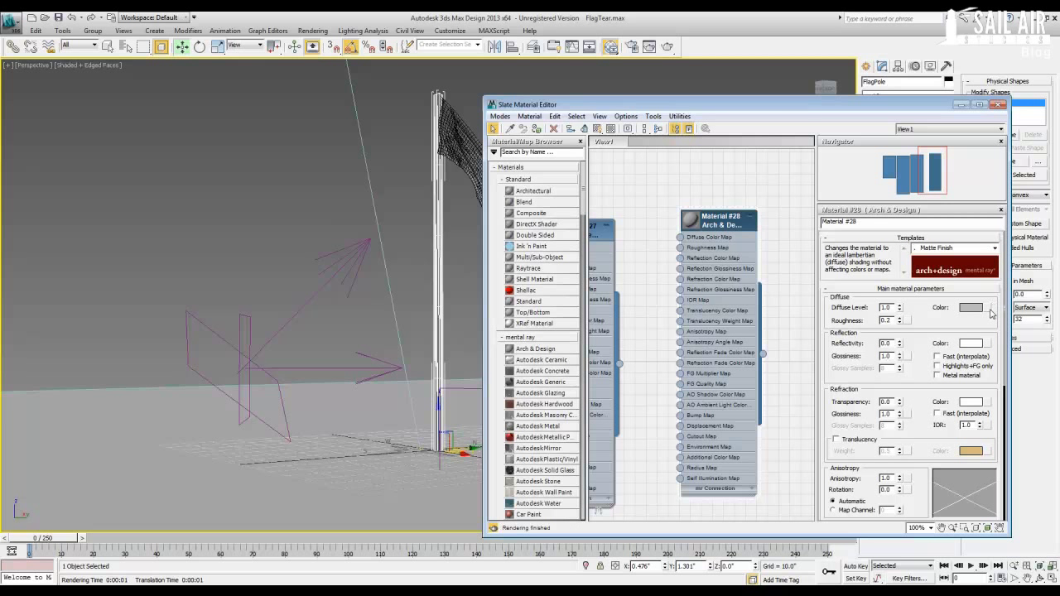
click(987, 308)
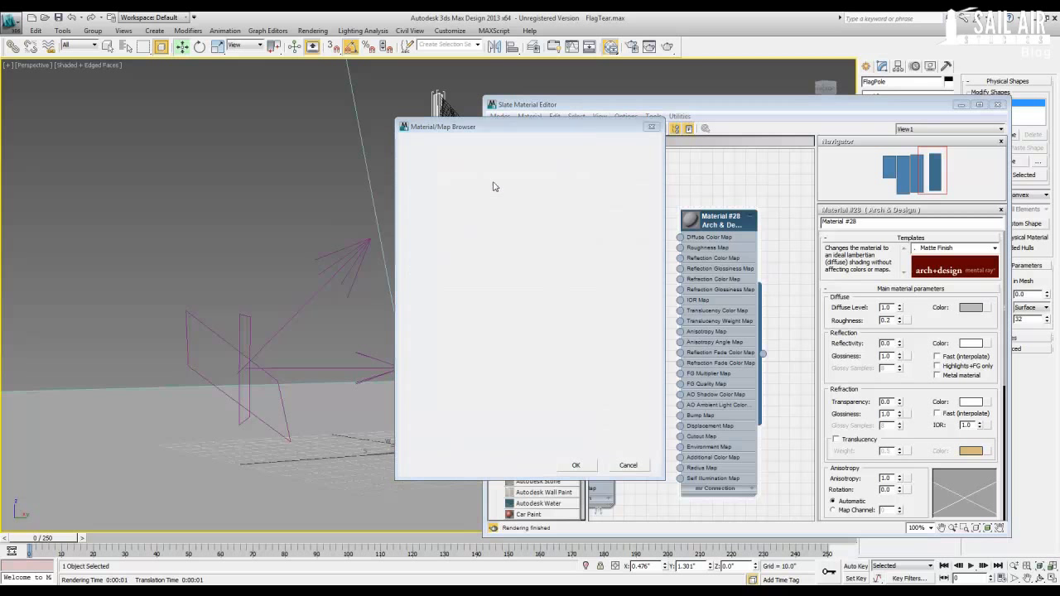
double_click(501, 186)
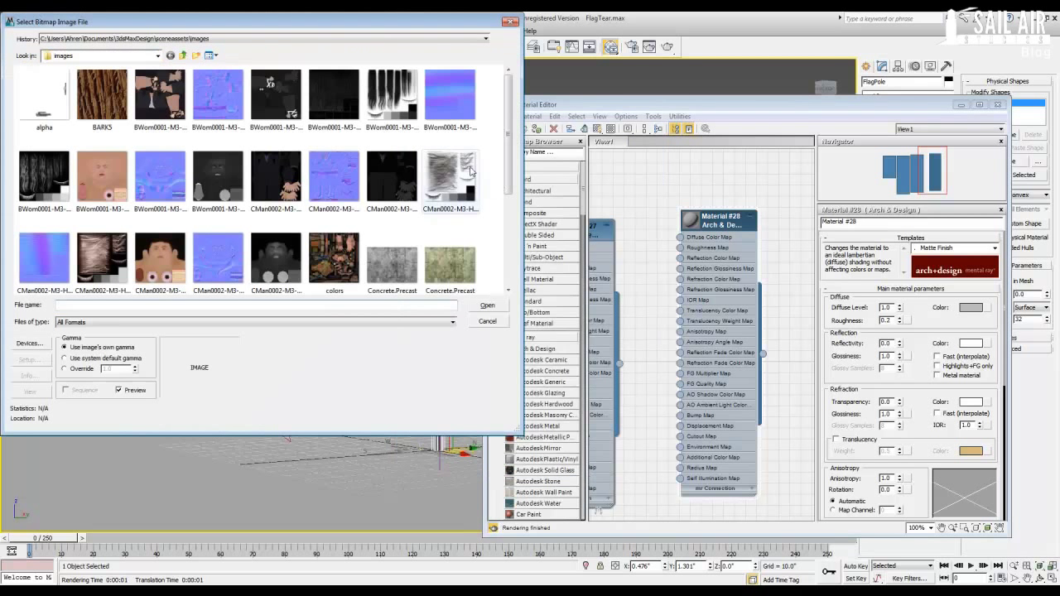
Step: Load Furnishings.Fabrics.Stripes.3 from the Mats folder as the diffuse bitmap
click(158, 39)
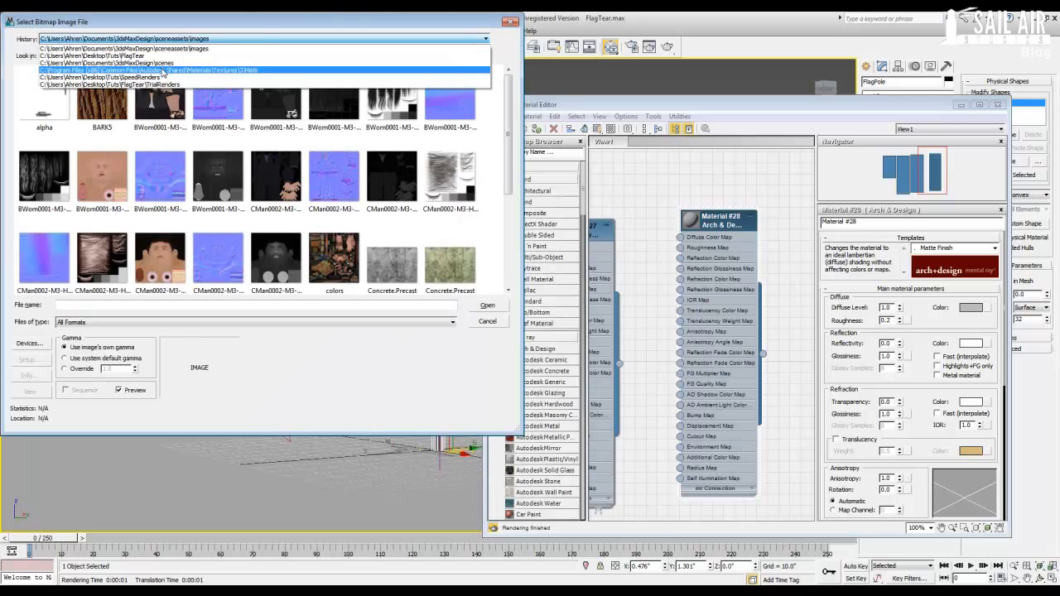
click(164, 72)
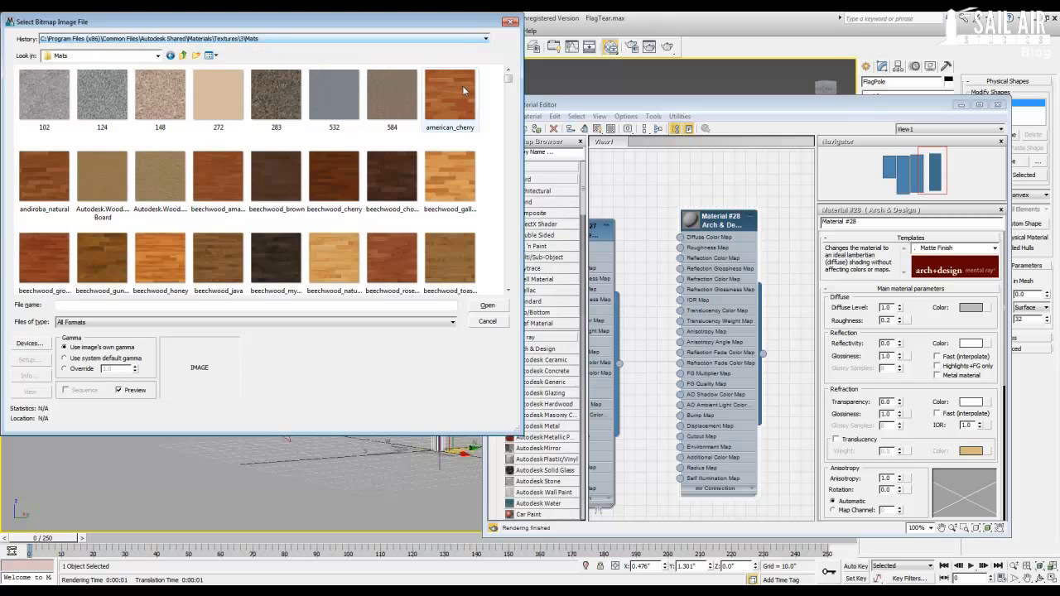
mouse_move(509, 79)
mouse_down()
mouse_move(509, 103)
mouse_move(509, 81)
mouse_up()
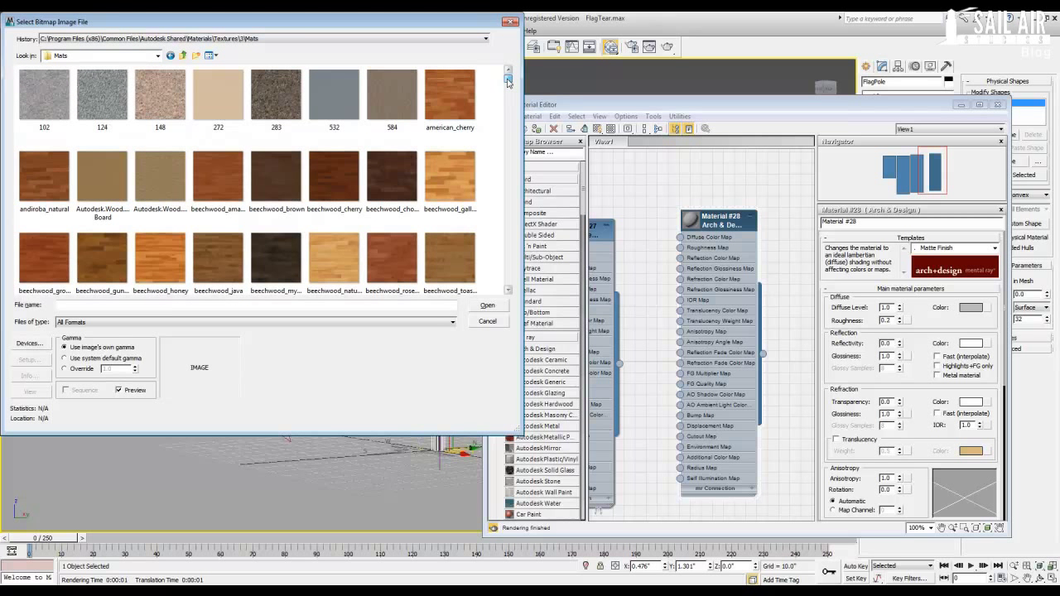
click(83, 38)
drag(508, 78, 505, 167)
click(462, 163)
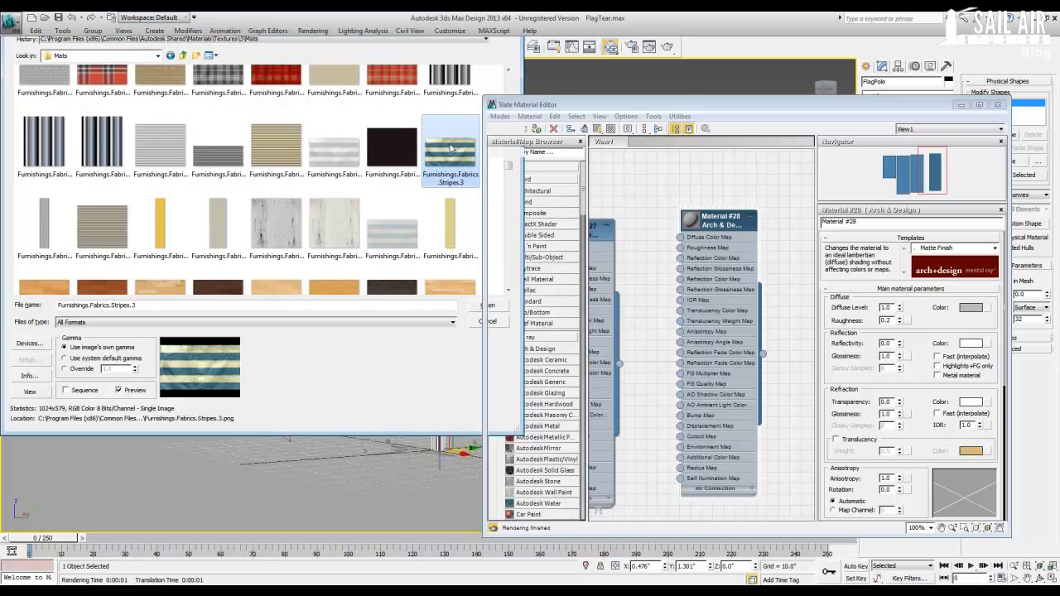
double_click(451, 148)
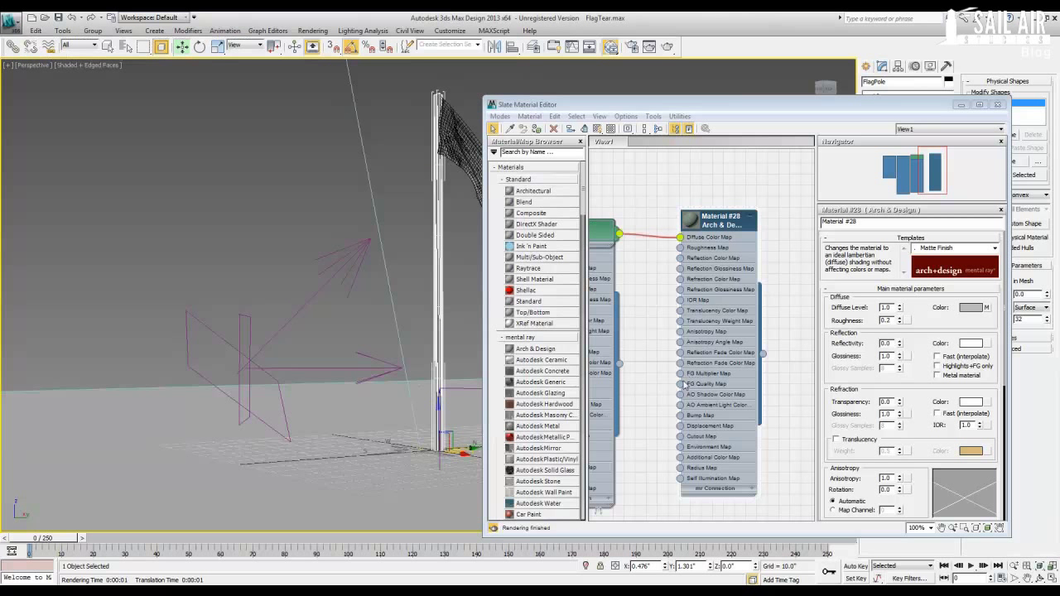
Step: Wire a Bitmap, Map #17, into Material #28's bump input using Furnishings.Fabrics.Stripes.3.bump
drag(680, 415, 639, 425)
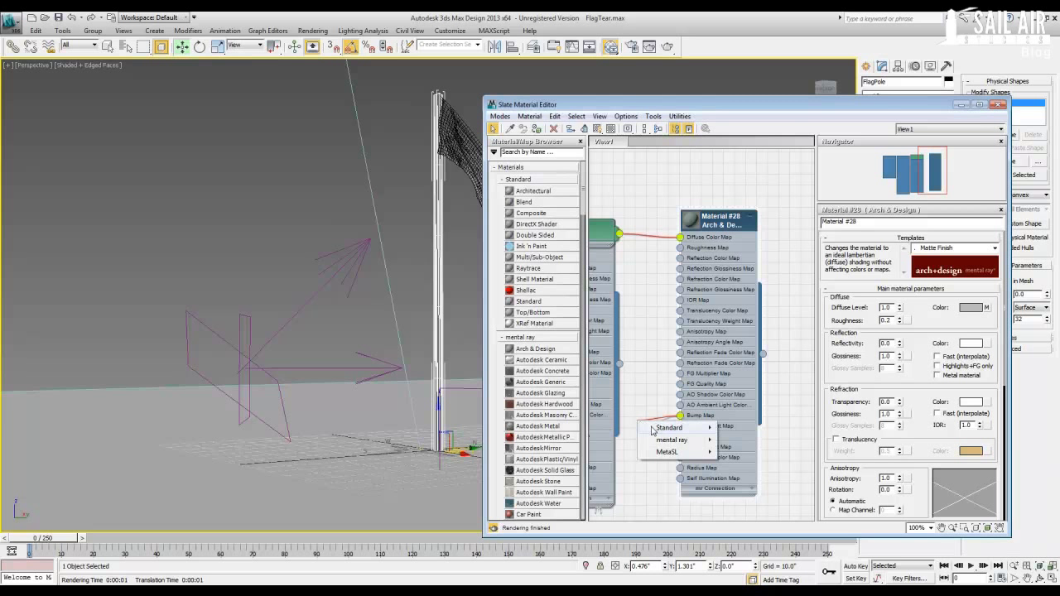
mouse_move(652, 430)
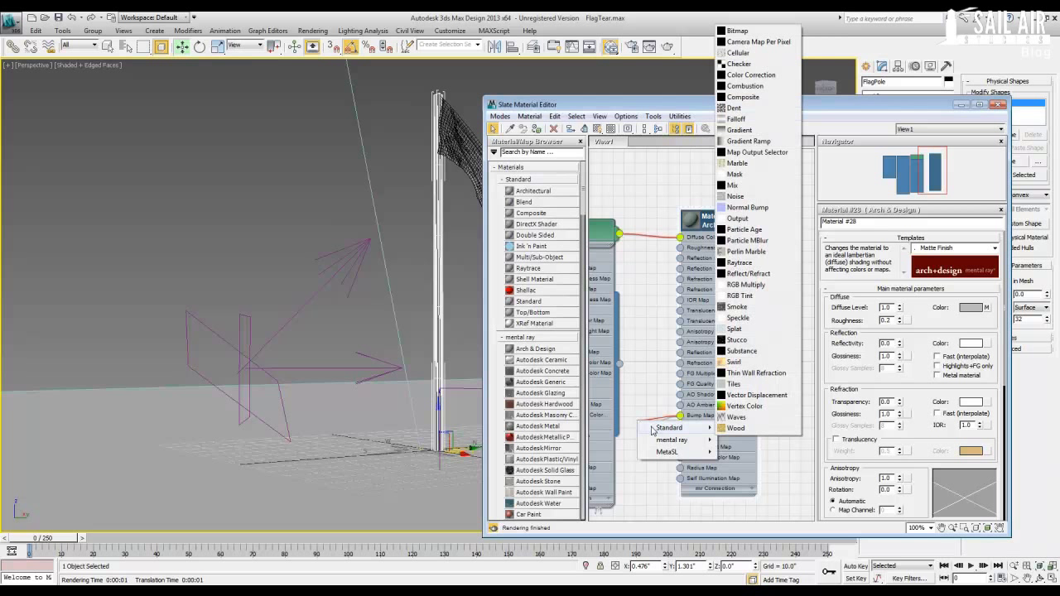
click(731, 31)
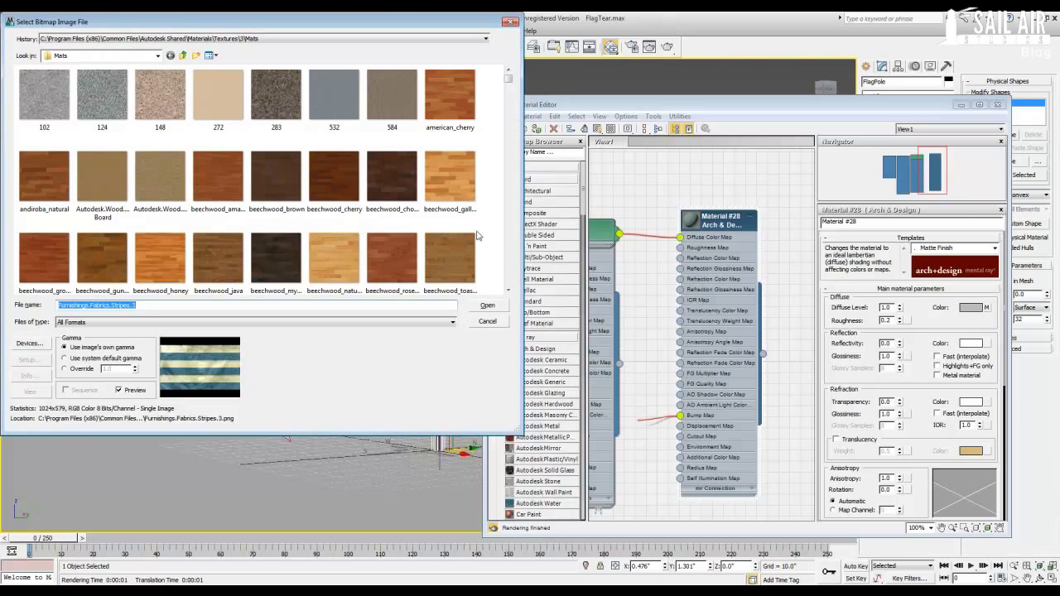
drag(508, 78, 511, 166)
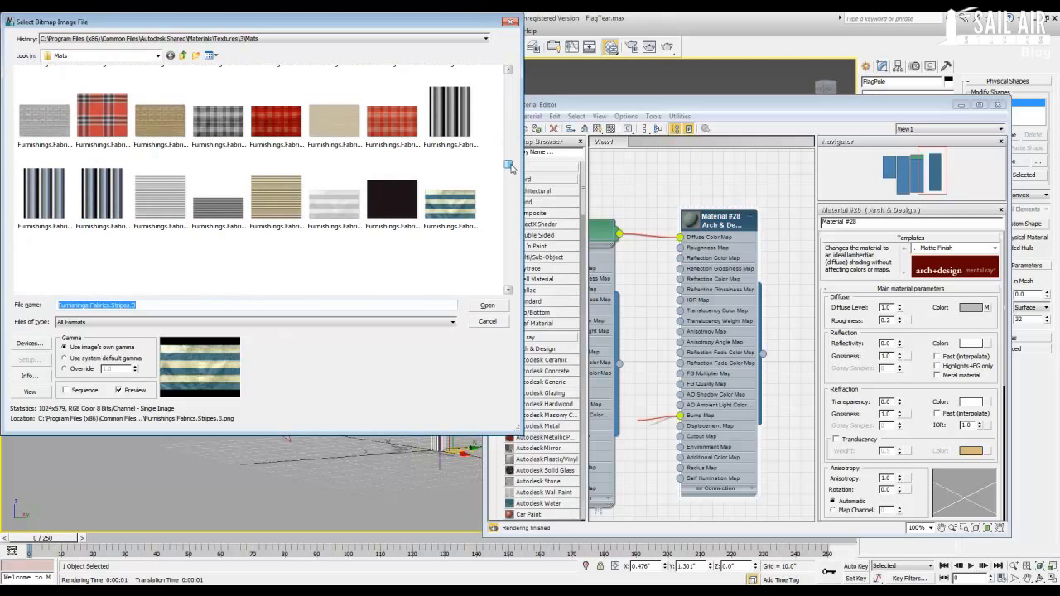
click(473, 201)
click(336, 199)
scroll(344, 190, down, 3)
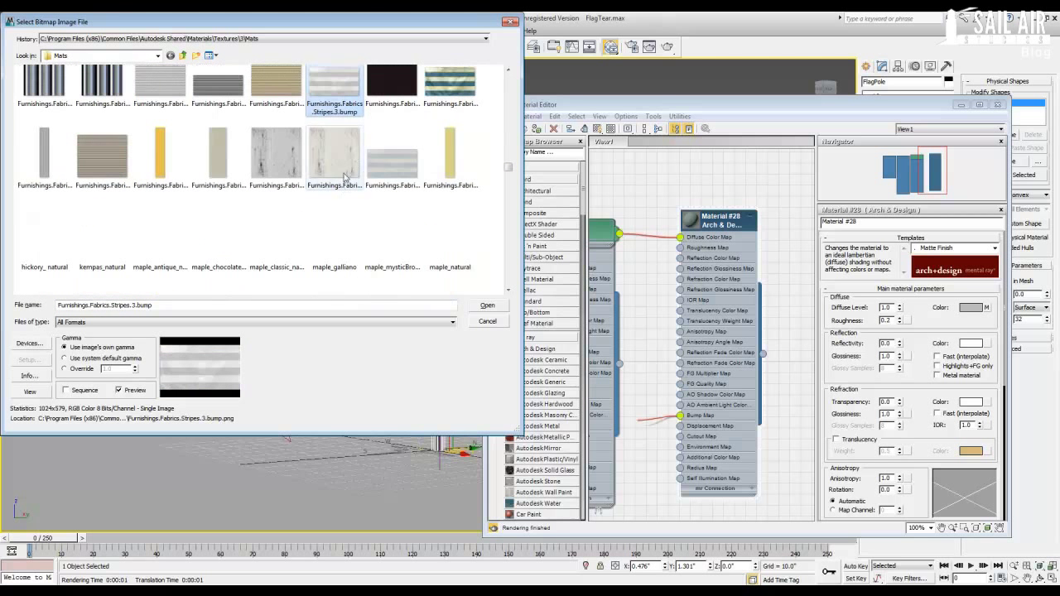
scroll(351, 170, up, 3)
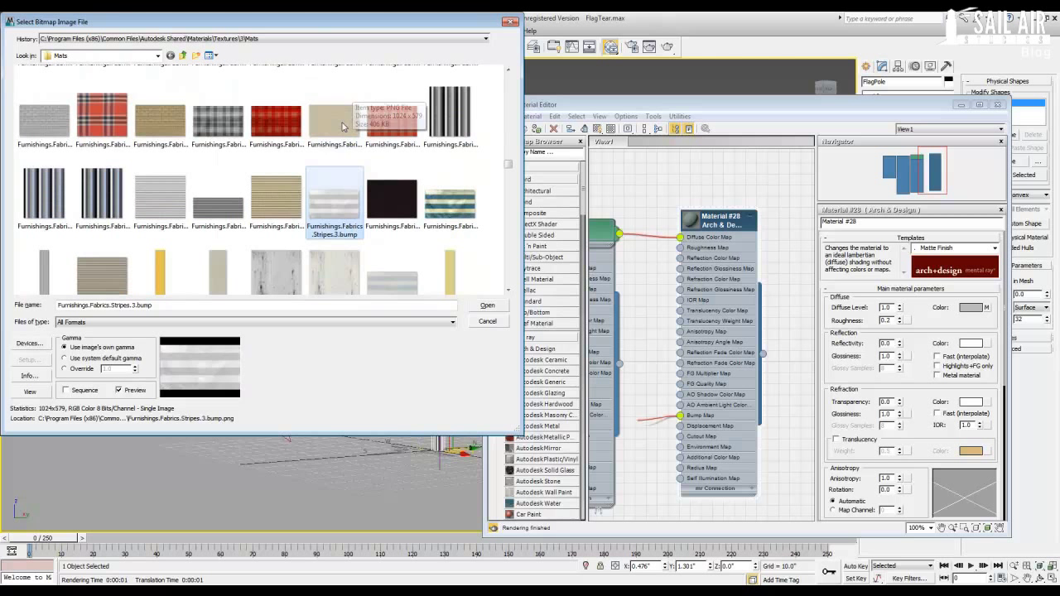
double_click(346, 217)
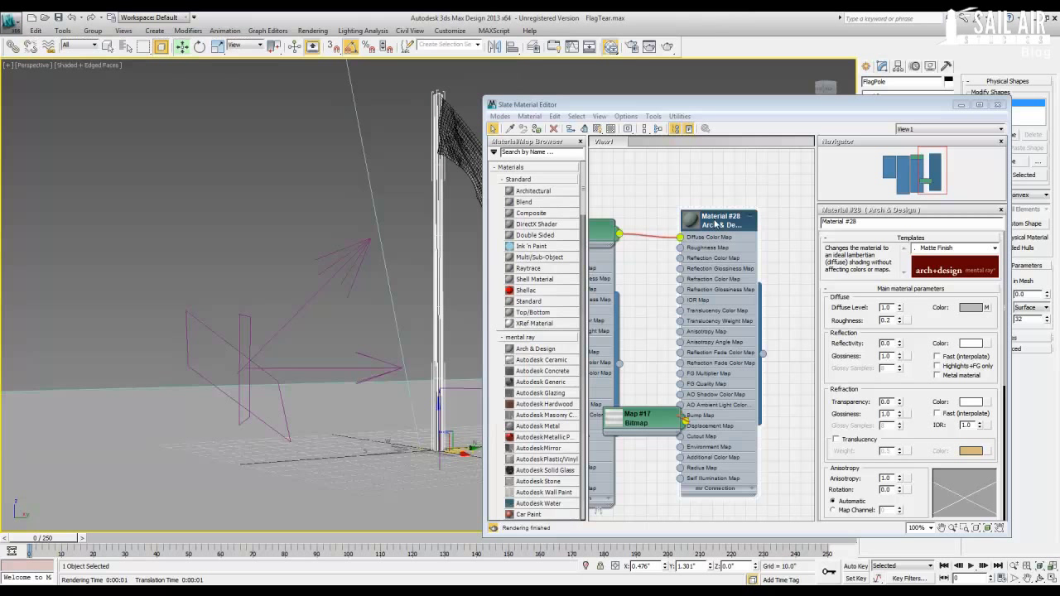
Step: Arrange Material #28, Map #16 and Map #17 nodes neatly in the node view
scroll(909, 401, down, 5)
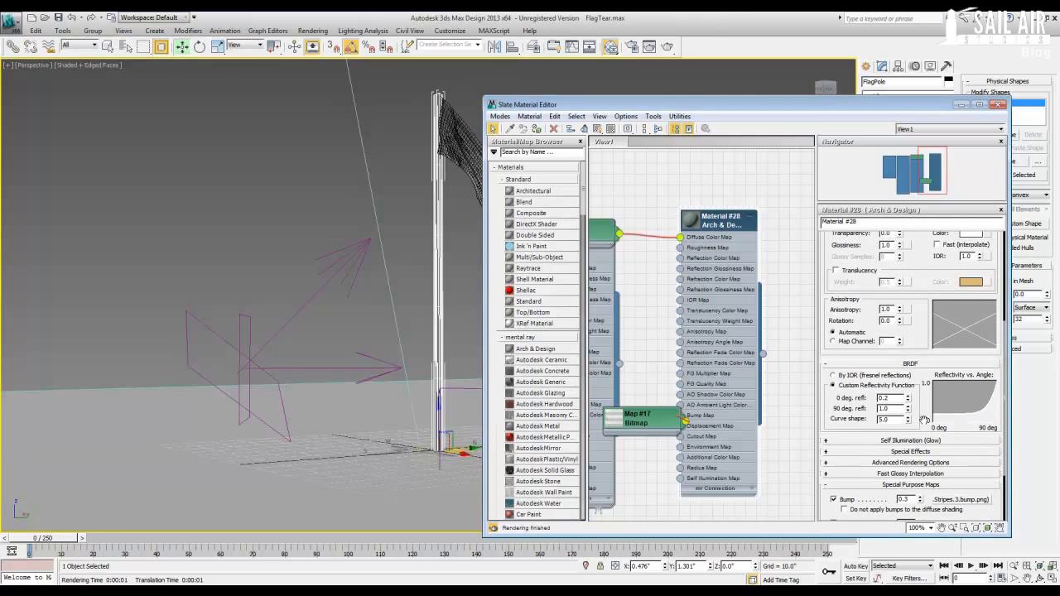
scroll(908, 289, down, 3)
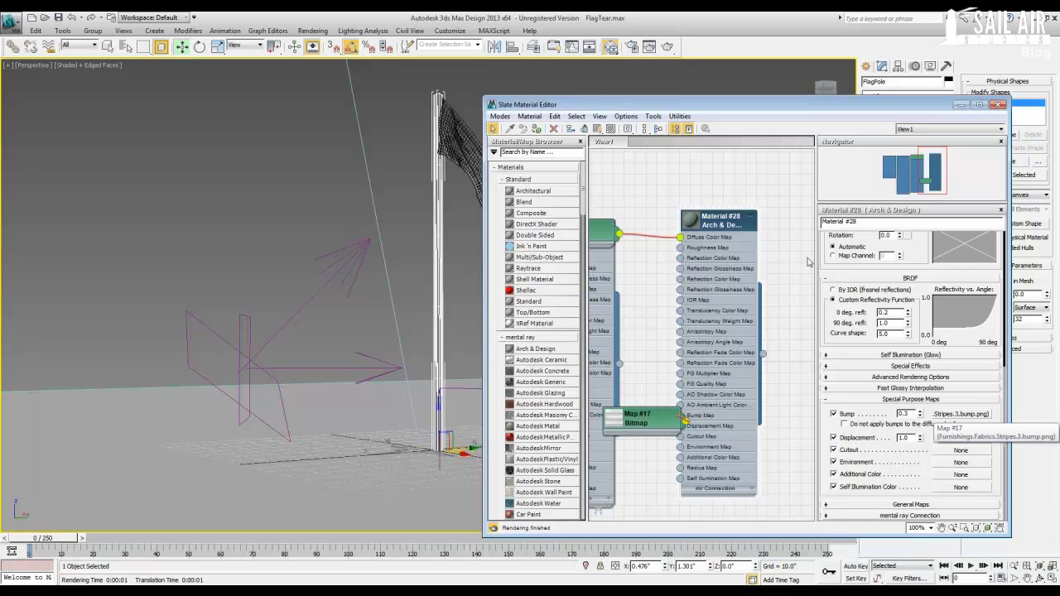
drag(708, 235, 774, 223)
drag(650, 422, 683, 420)
drag(602, 234, 690, 233)
Step: Show Material #28 in a plain shaded viewport and assign it to the flag
click(778, 211)
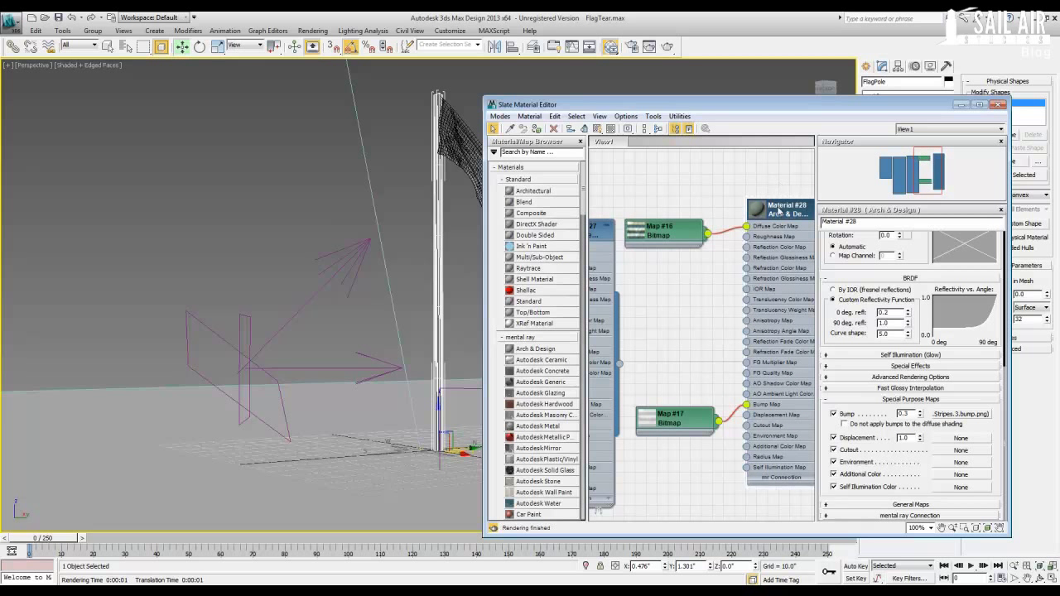
click(597, 128)
click(475, 120)
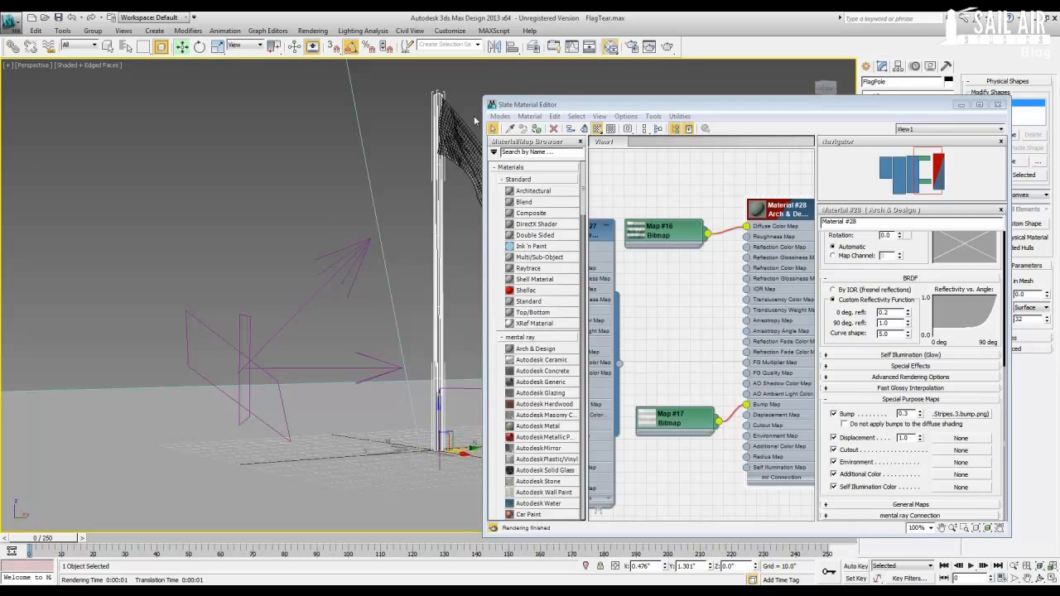
key(F4)
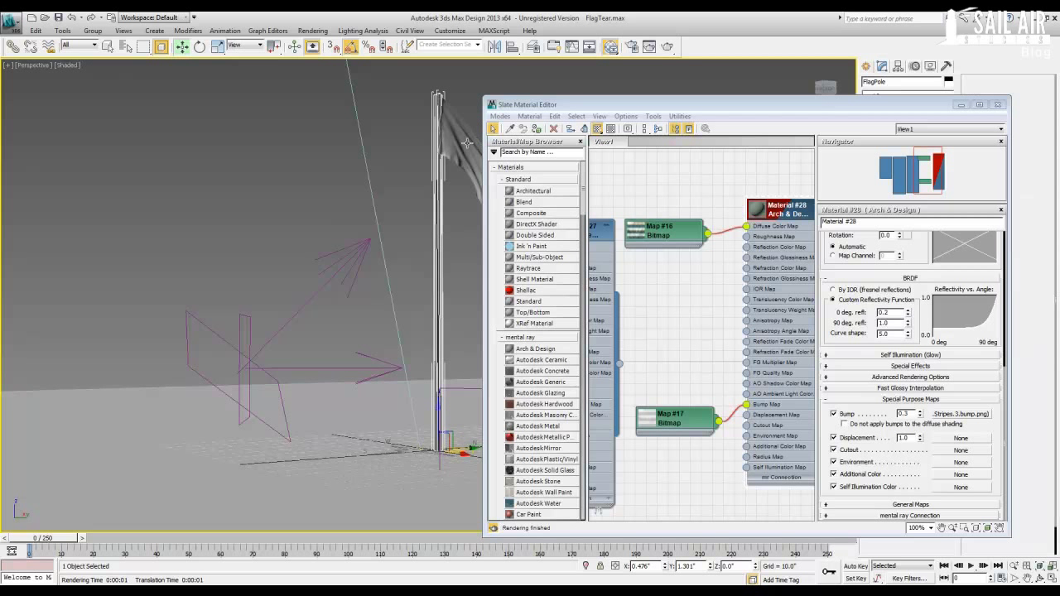
click(467, 143)
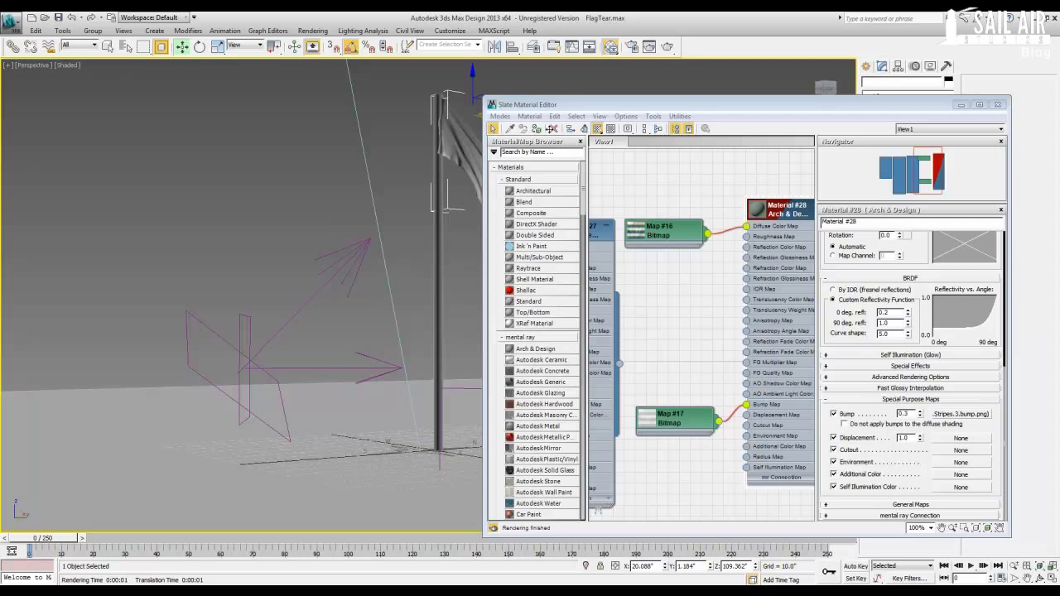
click(537, 128)
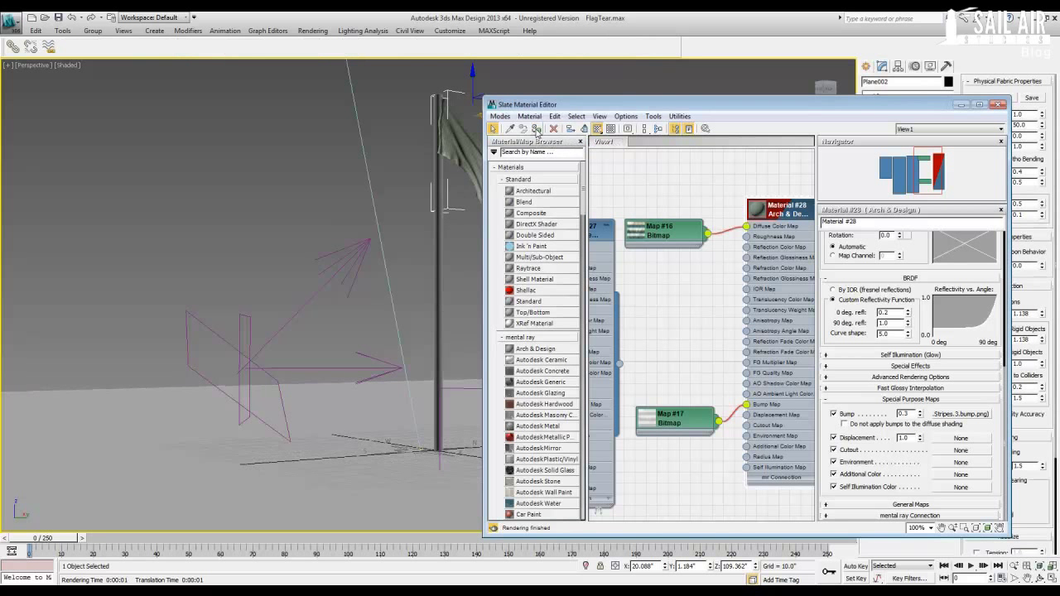
click(863, 71)
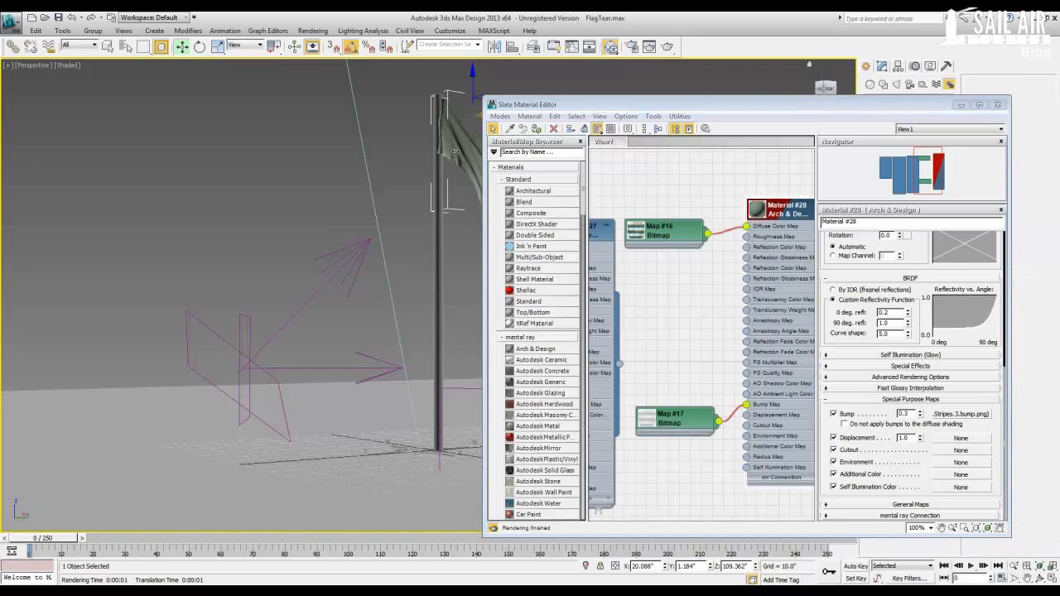
Step: Set diffuse bitmap Map #16's real-world size to 40 wide by 20 high
double_click(662, 233)
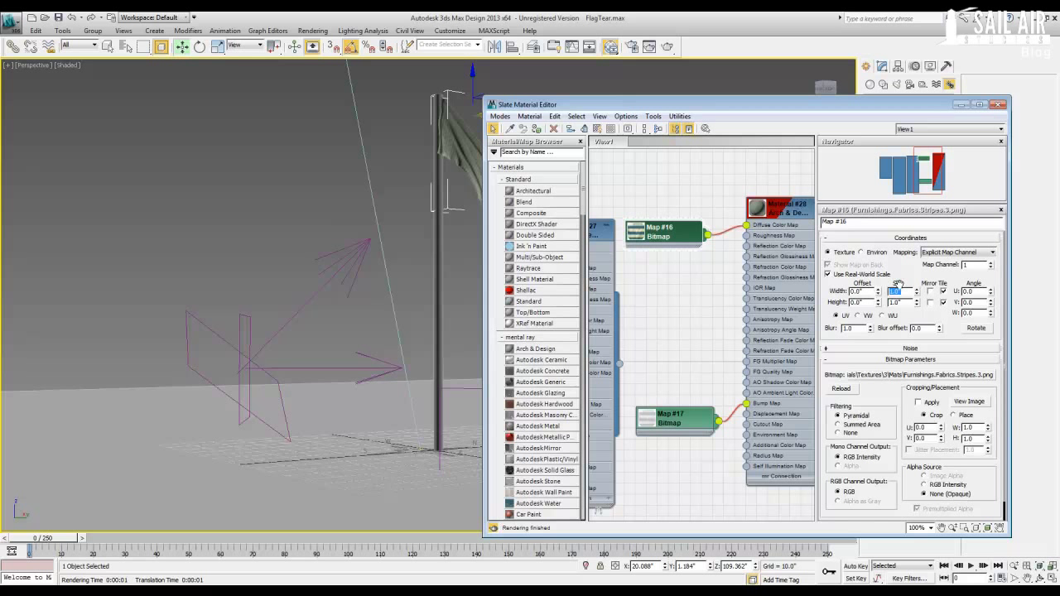
text(10)
key(Return)
text(40)
key(Tab)
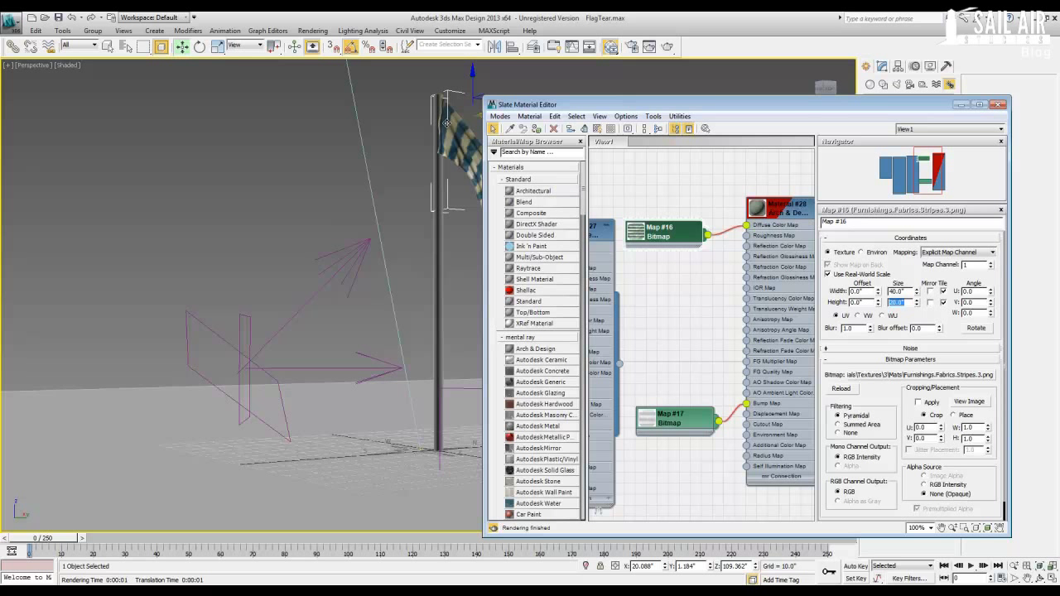
text(20)
key(Tab)
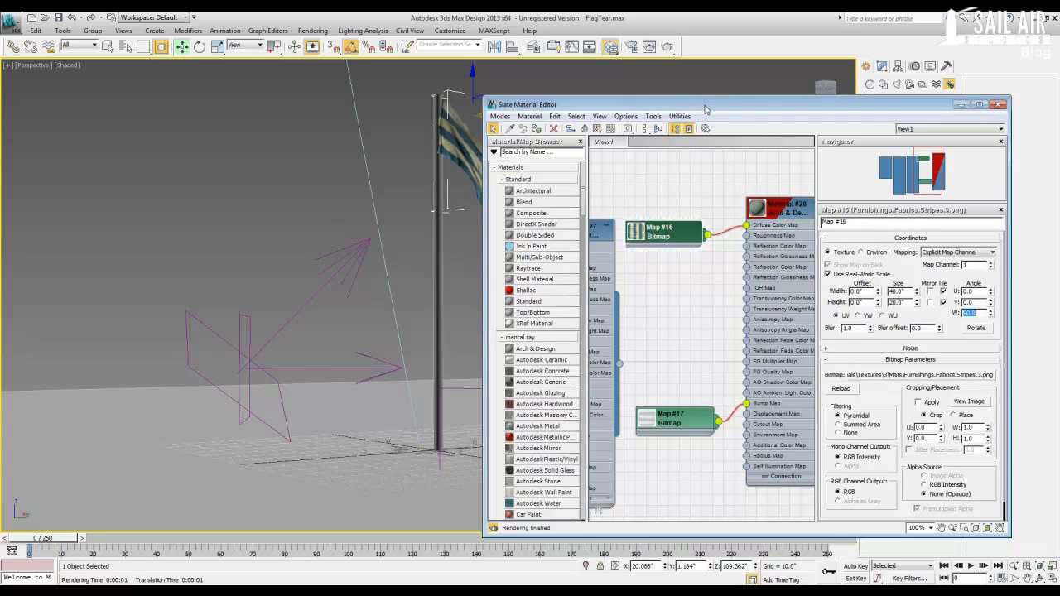
drag(706, 109, 750, 106)
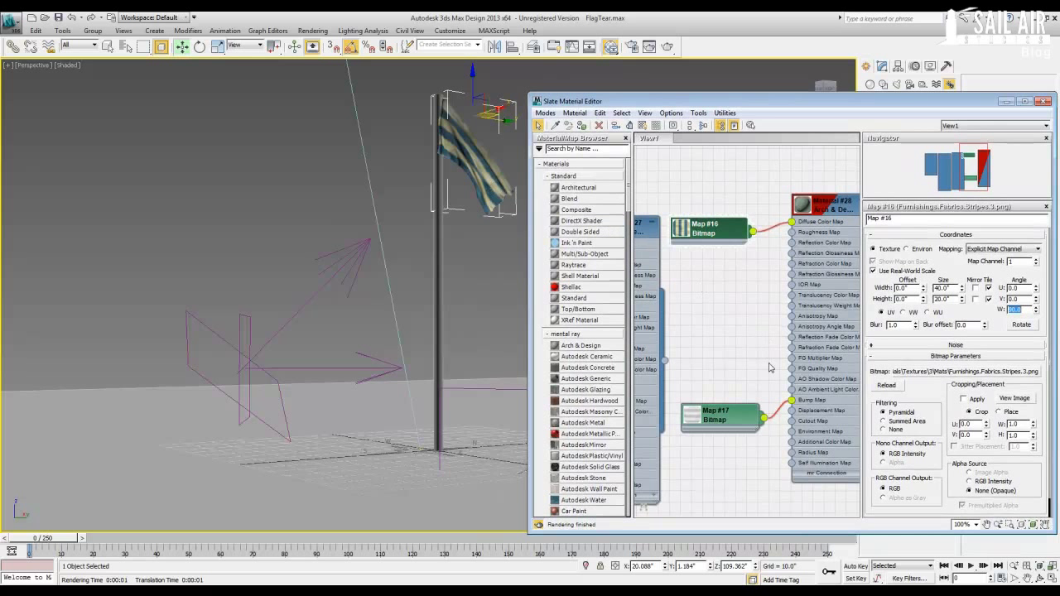
Step: Set bump bitmap Map #17 to height 20 with a W angle of 90
double_click(730, 418)
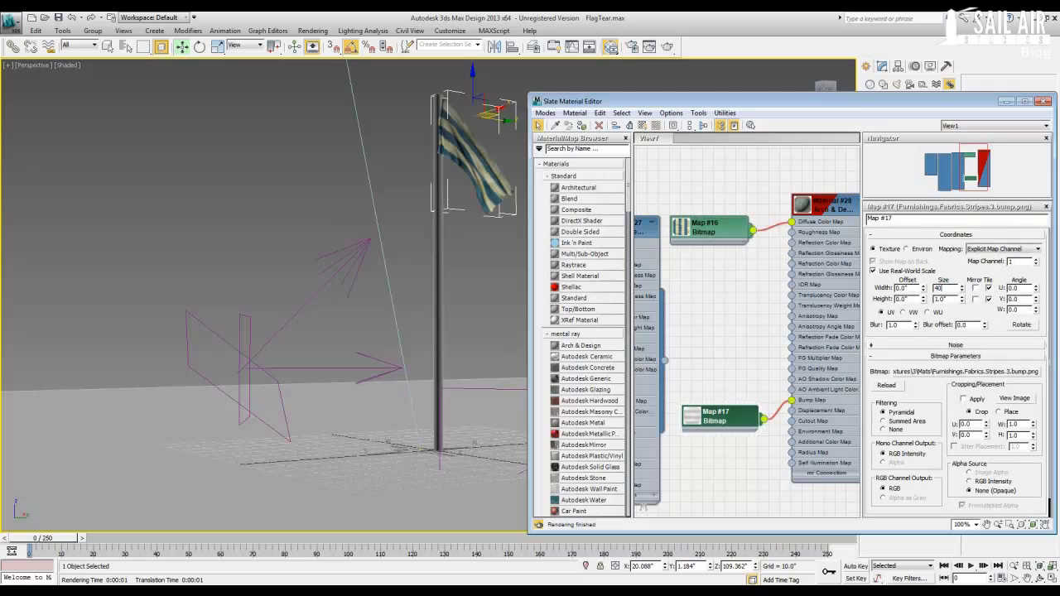
double_click(943, 299)
text(20)
key(Return)
double_click(1020, 308)
text(90)
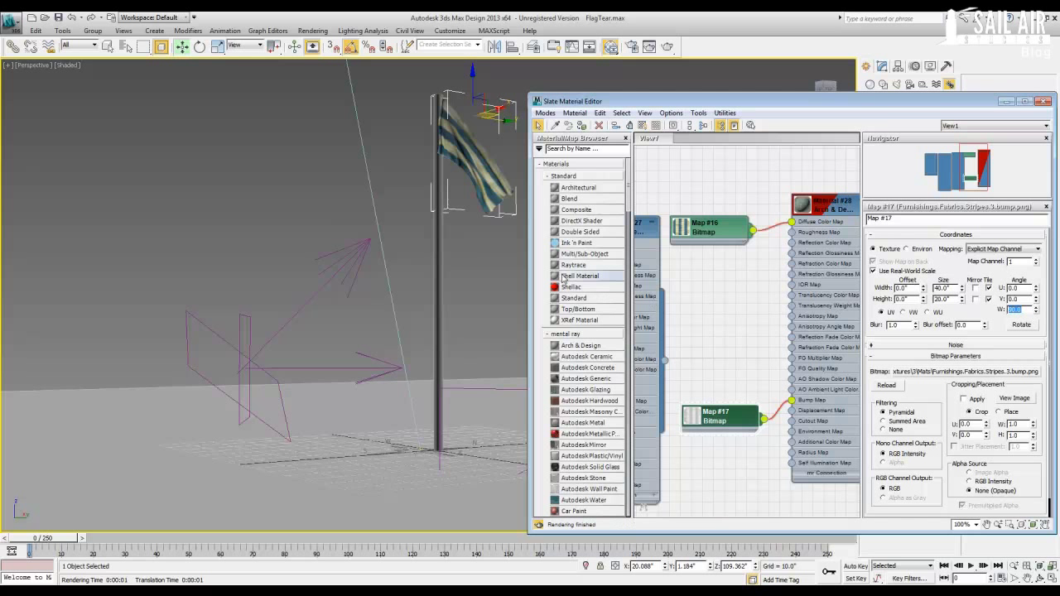
click(505, 245)
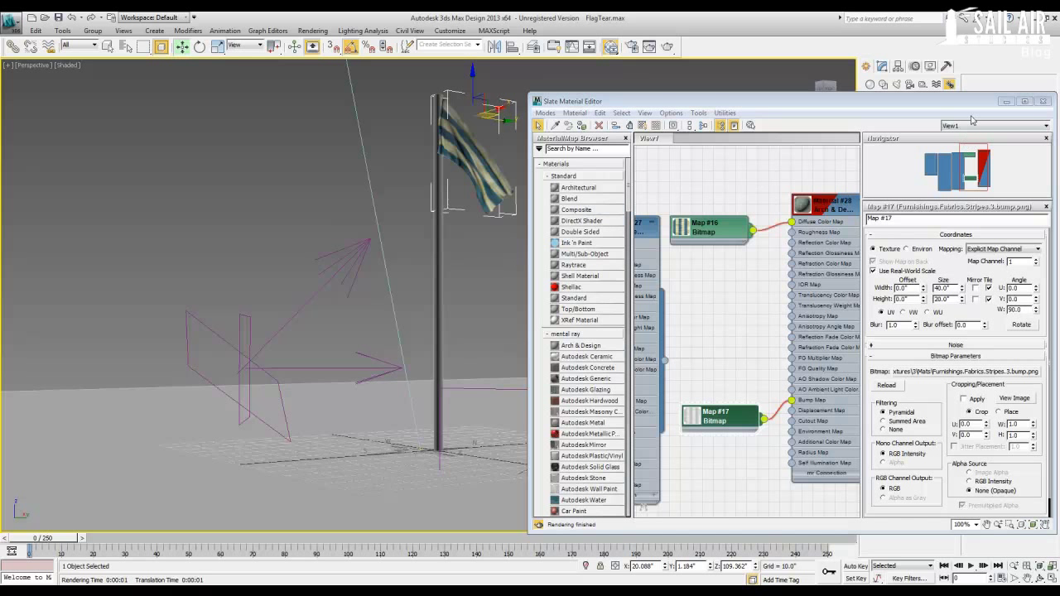
Step: Quick-render a test frame of the striped flag, then return to its modifier settings
click(1006, 101)
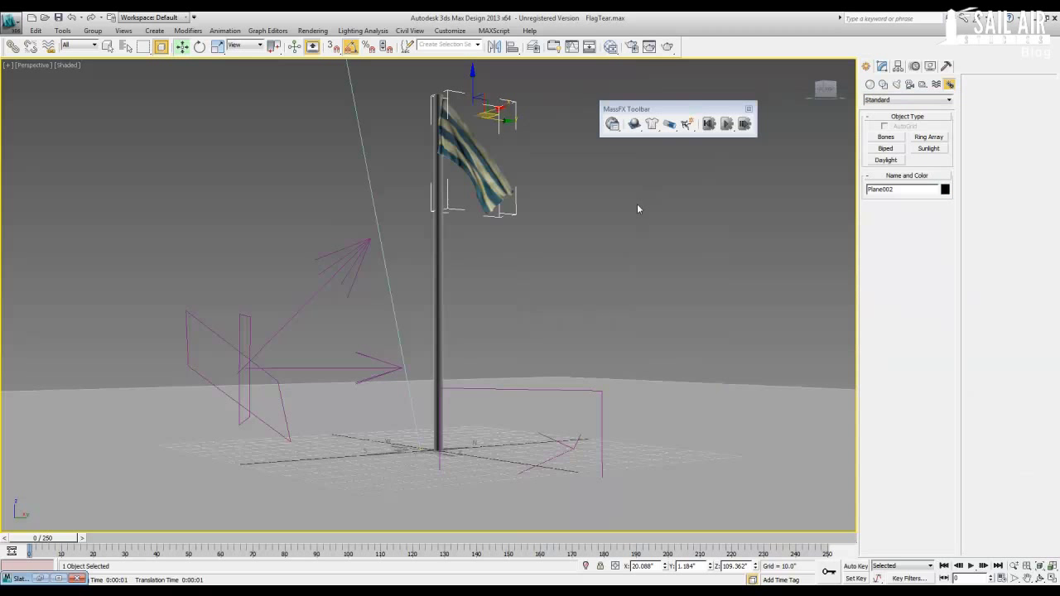
key(shift+q)
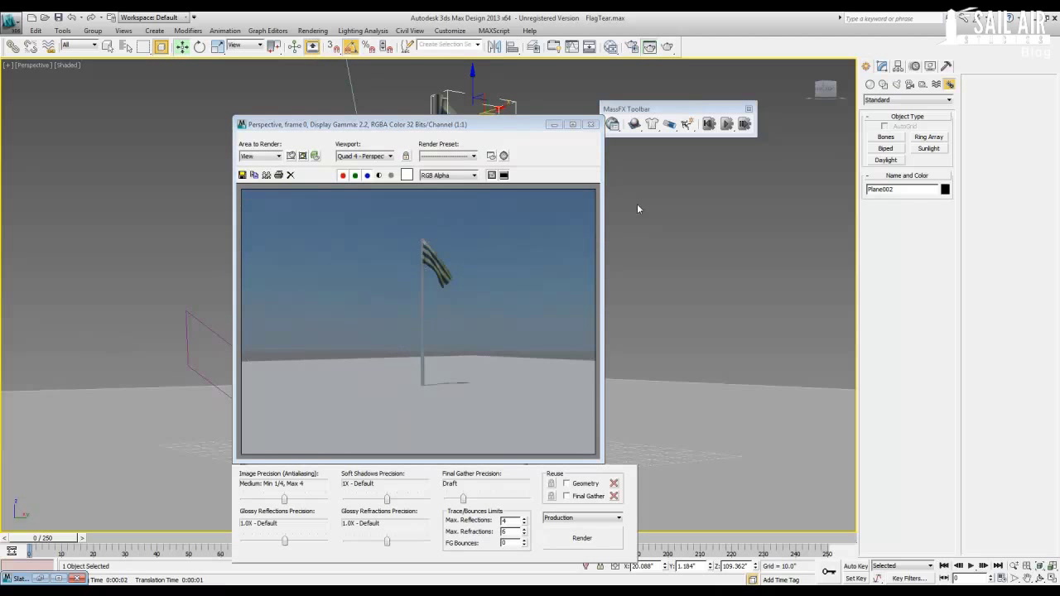
click(591, 124)
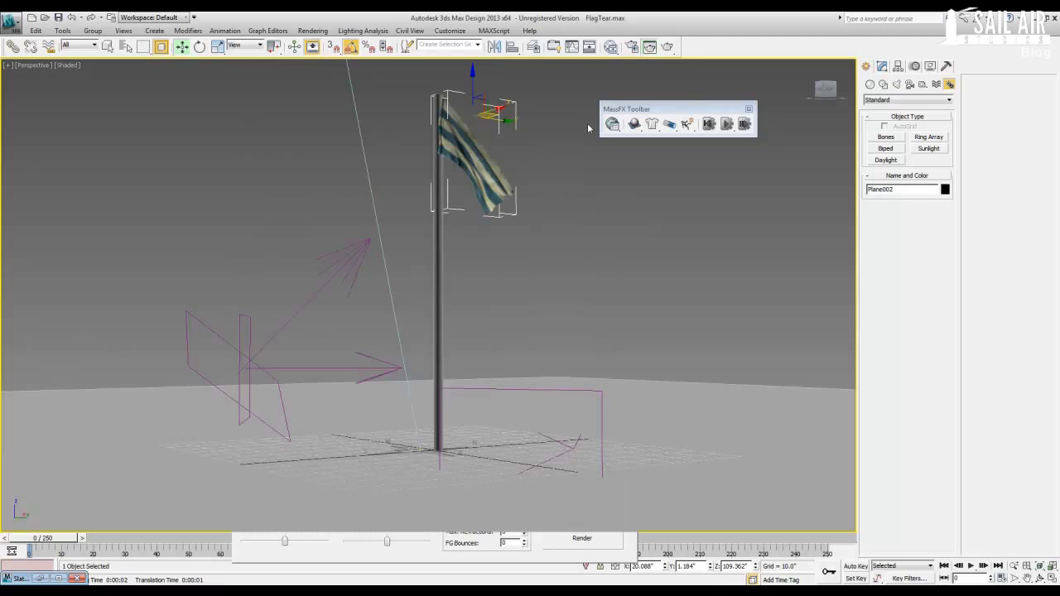
click(883, 67)
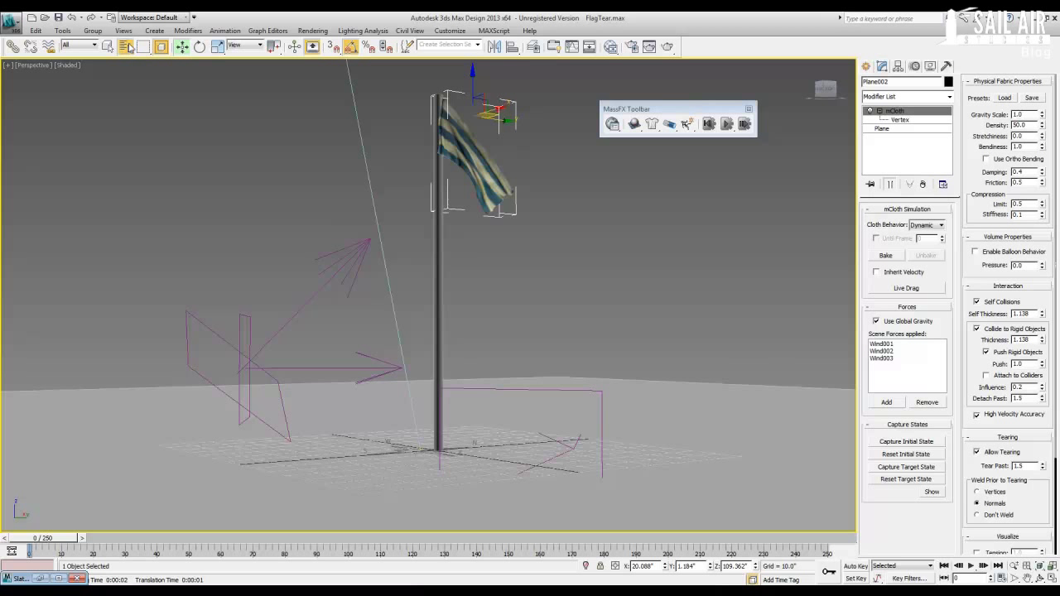
Step: Select Daylight001 by name to check its sun and sky settings, then reselect flag Plane002
click(129, 47)
click(169, 189)
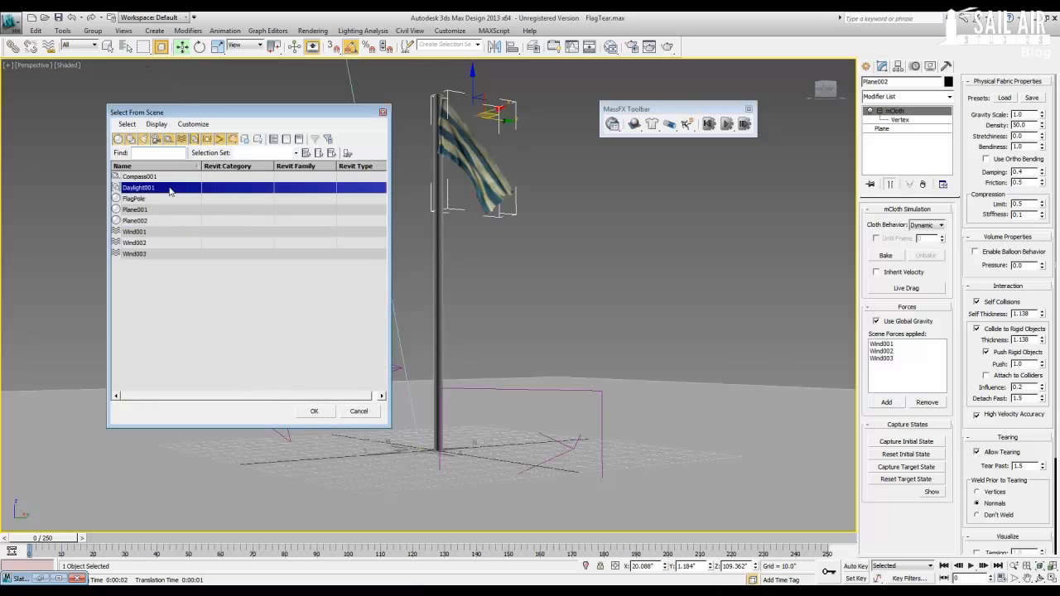
key(Return)
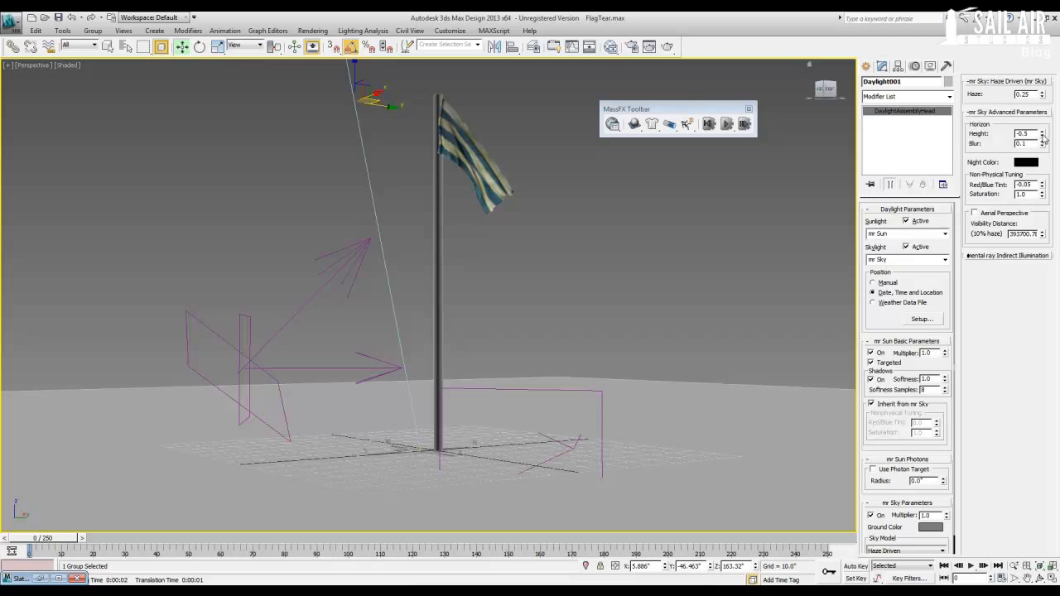
alt+middle_drag(687, 264, 618, 305)
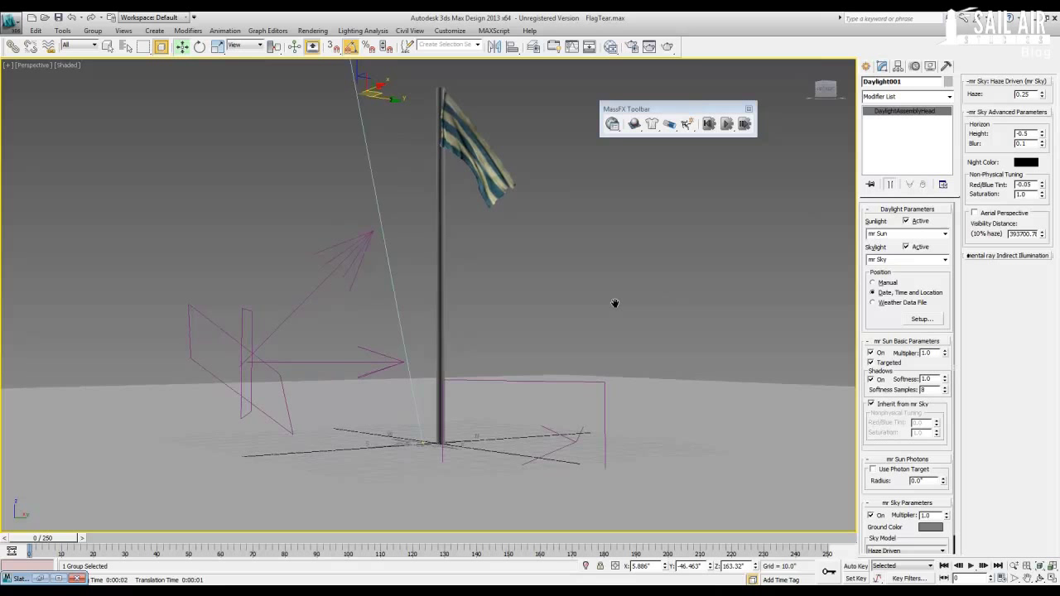
click(476, 150)
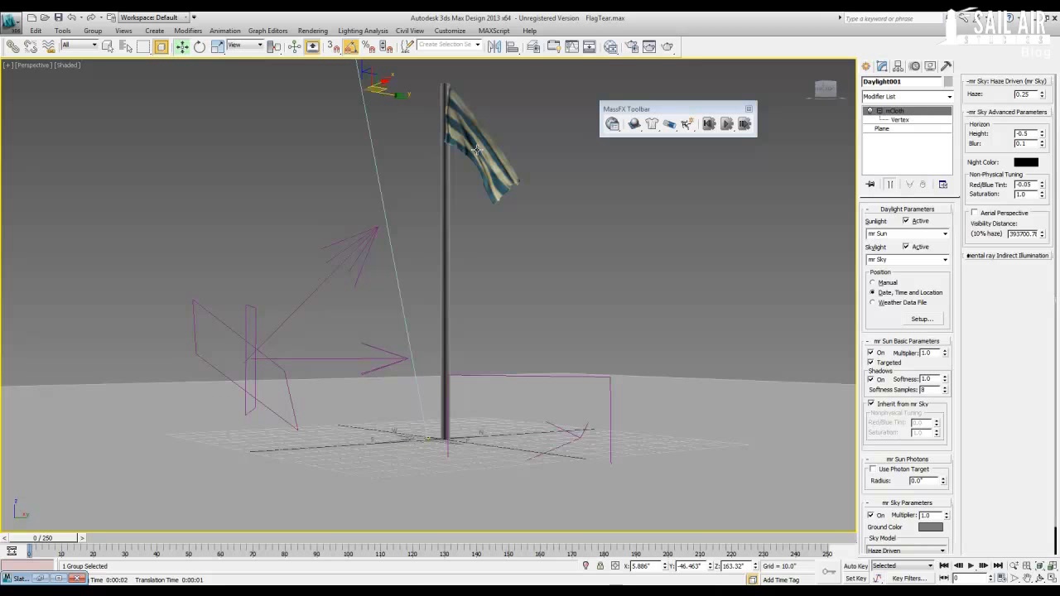
Step: Start the MassFX simulation so the striped mCloth flag tears in the wind
click(726, 123)
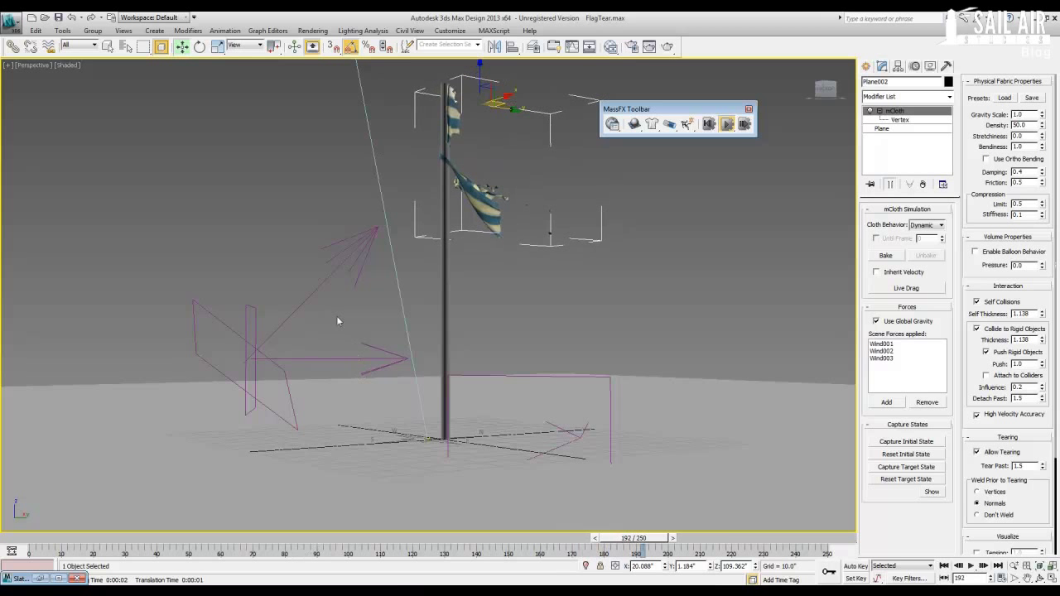
Step: Bake the entire MassFX cloth simulation with Bake All on the Simulation tab
click(614, 126)
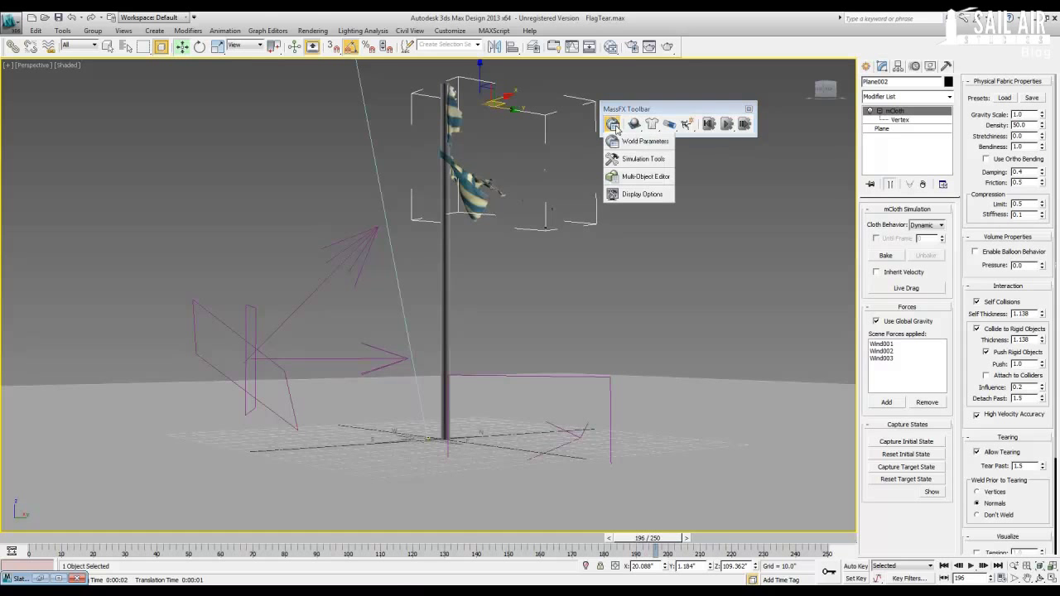
click(615, 128)
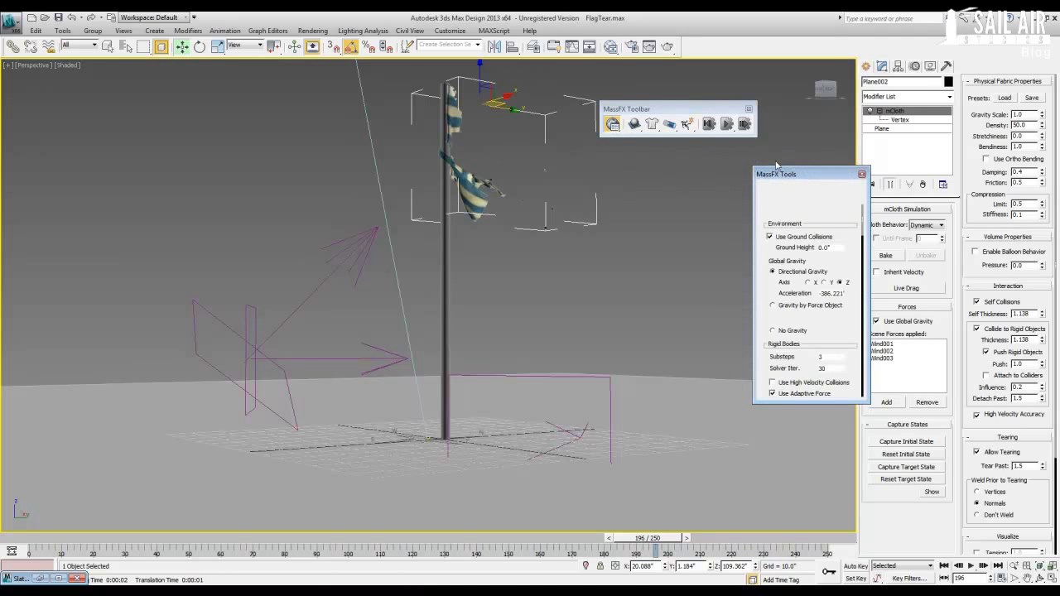
drag(801, 176, 736, 198)
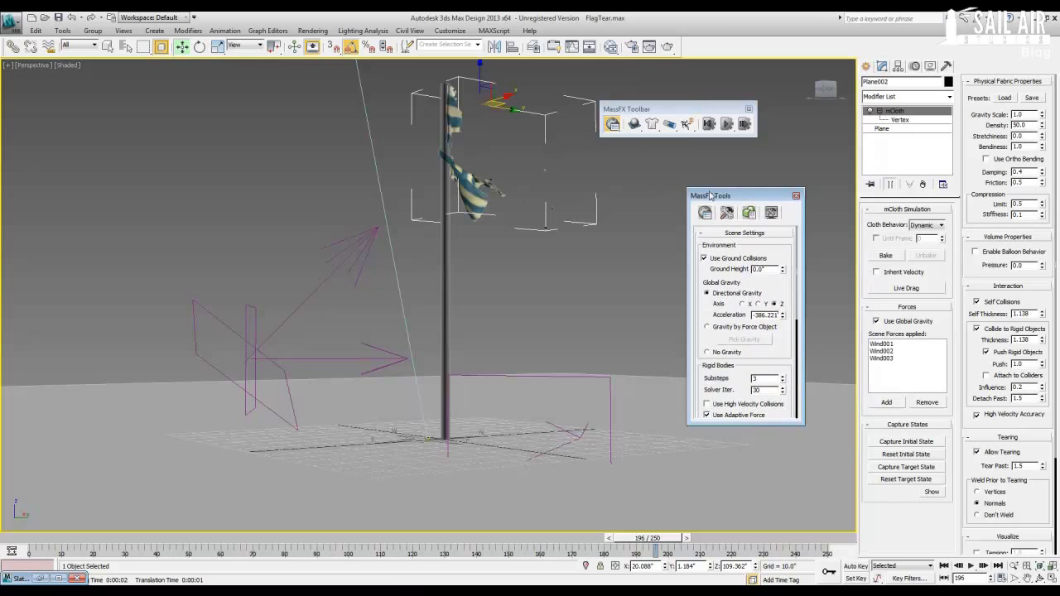
click(727, 213)
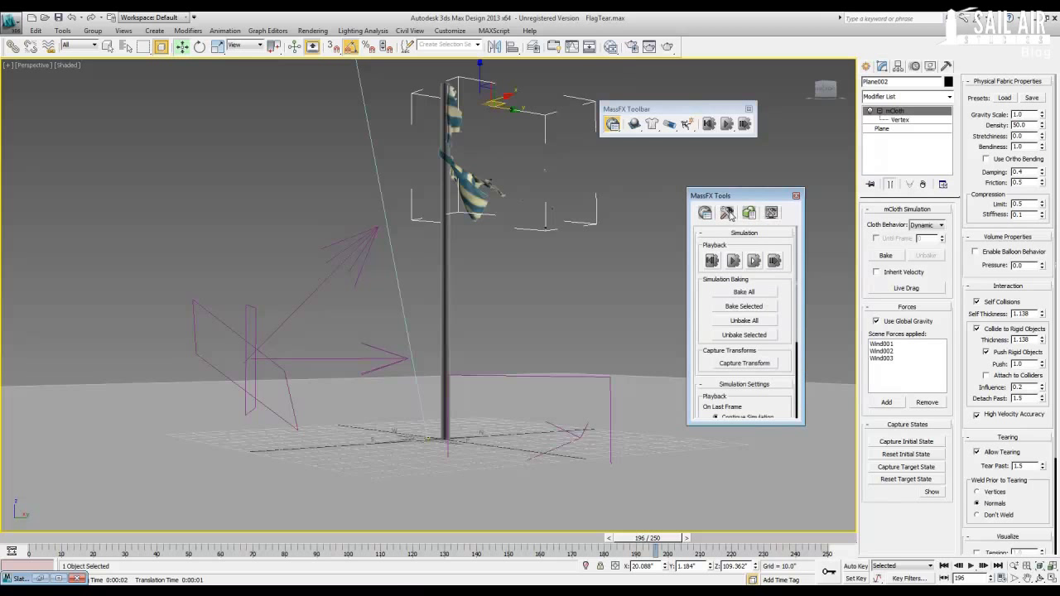
click(747, 293)
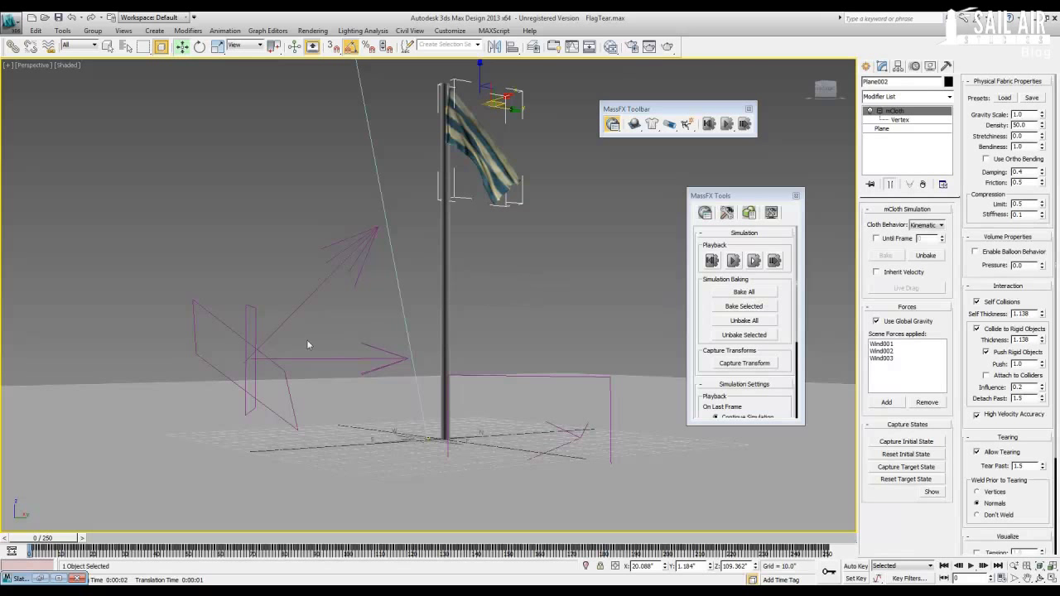
Step: Scrub to frame 89, deselect the flag, and play the baked animation, stopping near frame 62
drag(42, 539, 4, 577)
key(w)
click(523, 331)
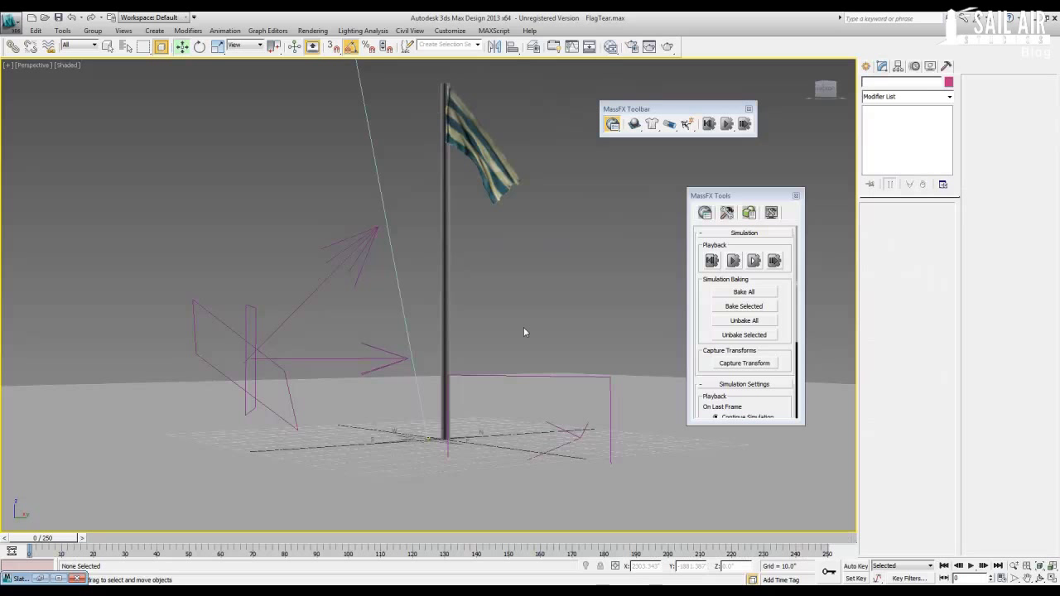
click(970, 566)
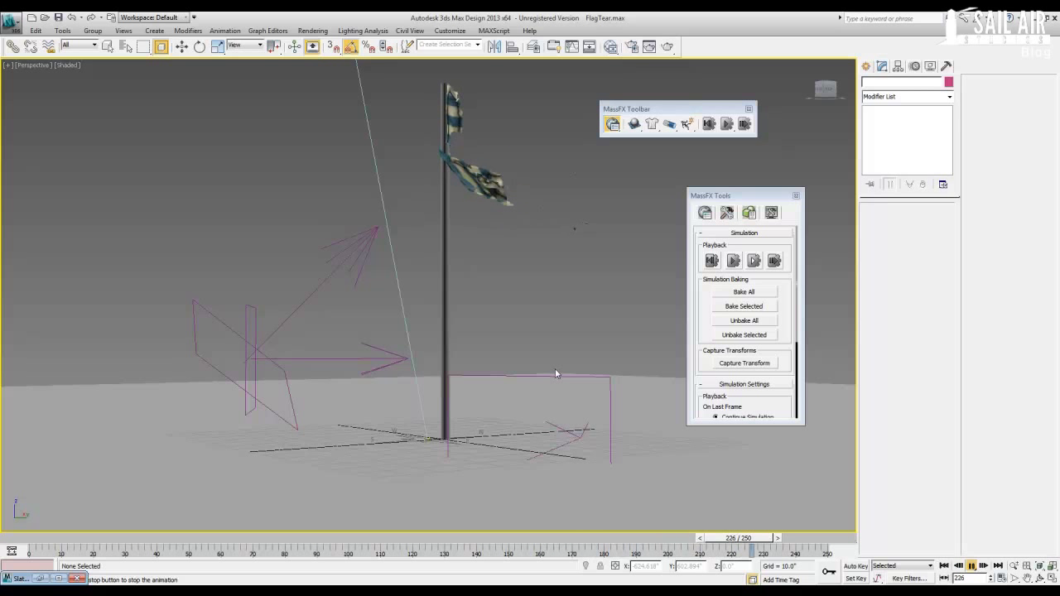
click(970, 565)
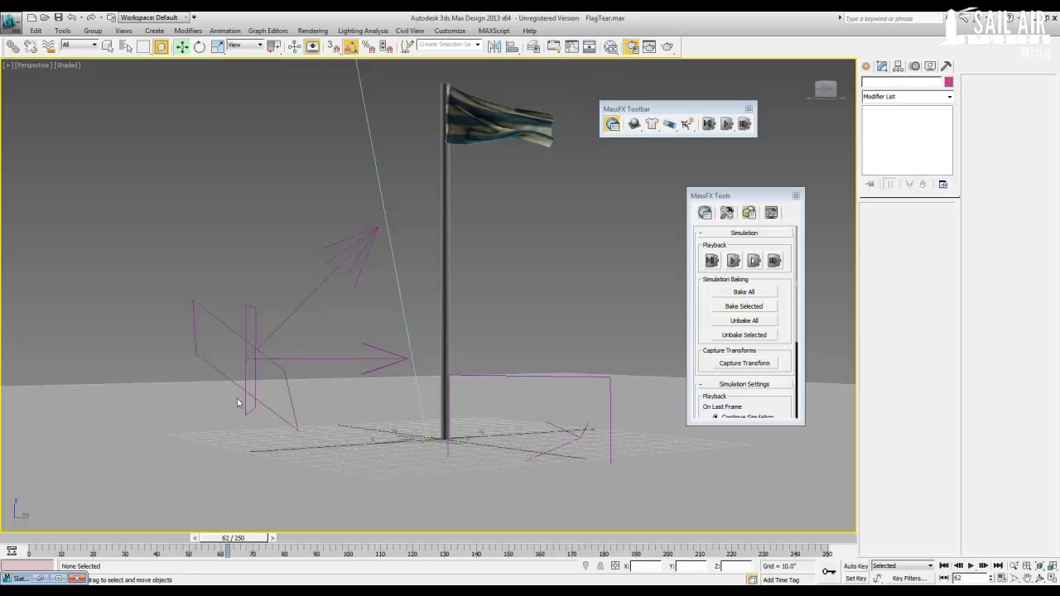
Step: In Render Setup, set the output size preset to HDTV (video) at 1280x720
click(611, 46)
drag(629, 101, 581, 110)
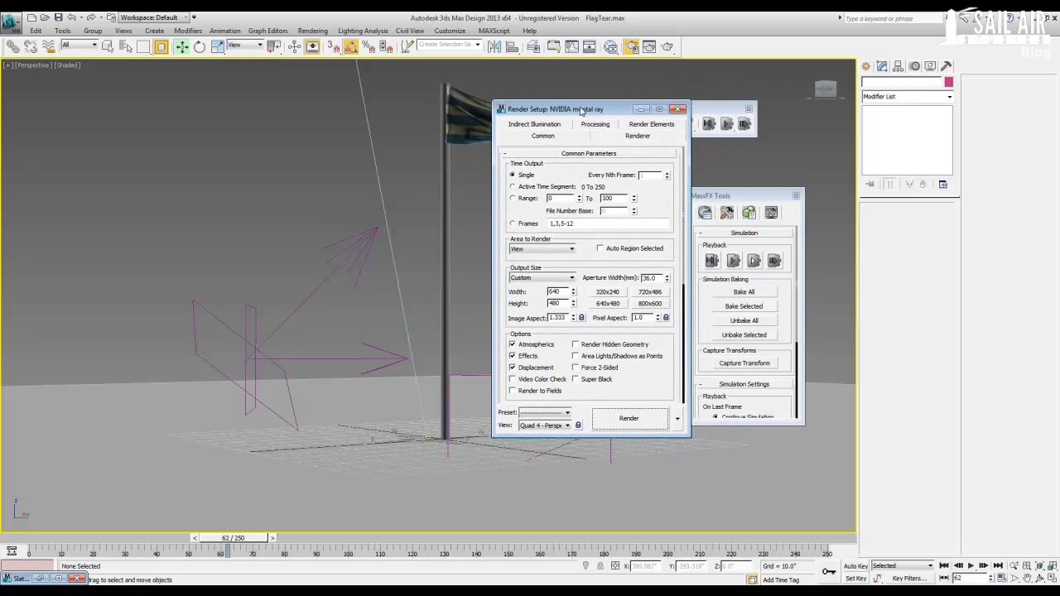
click(543, 278)
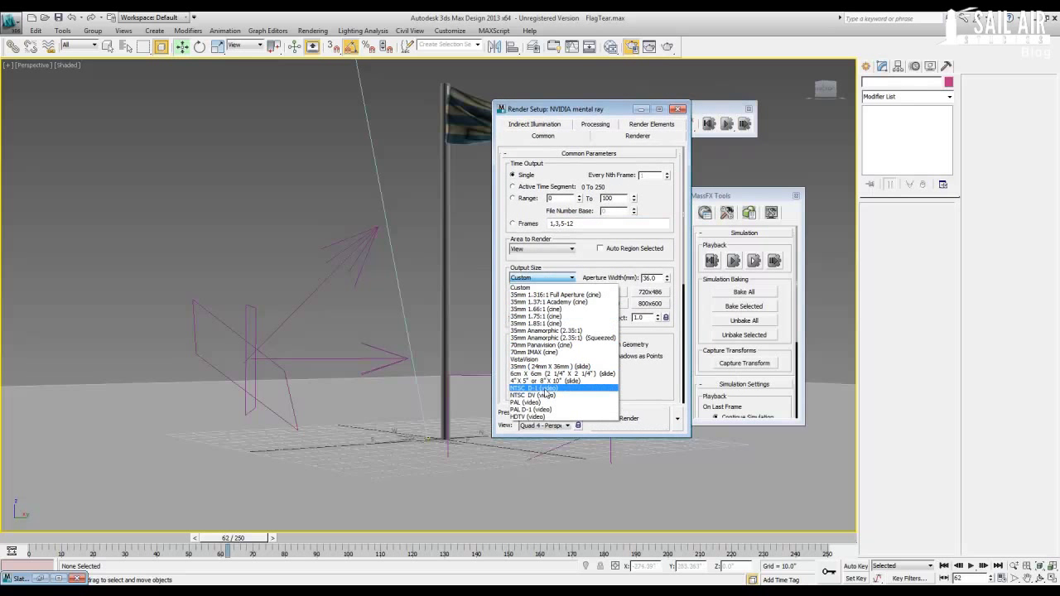
click(563, 418)
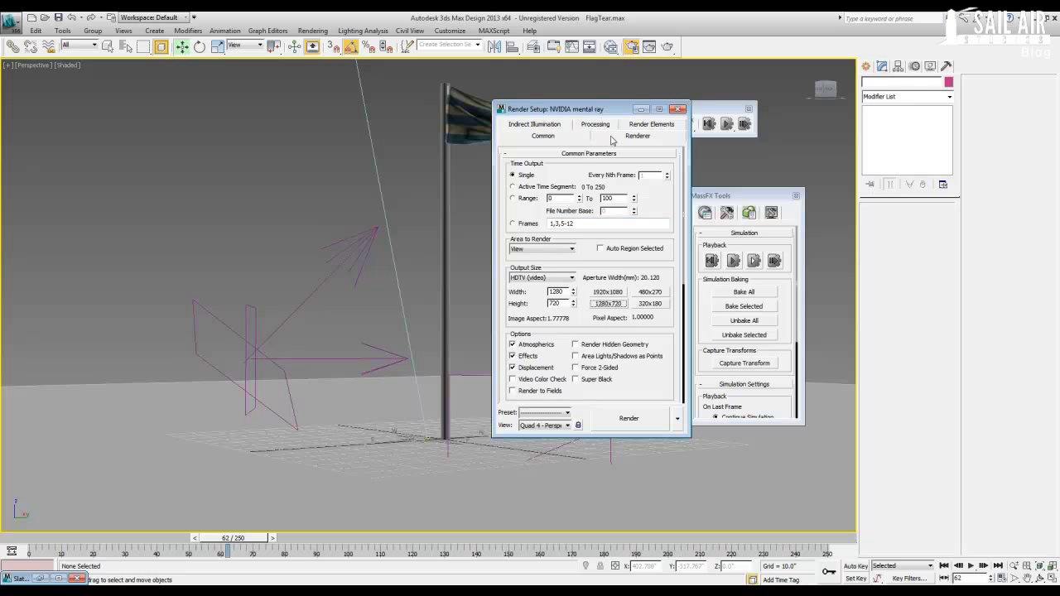
drag(644, 375, 610, 270)
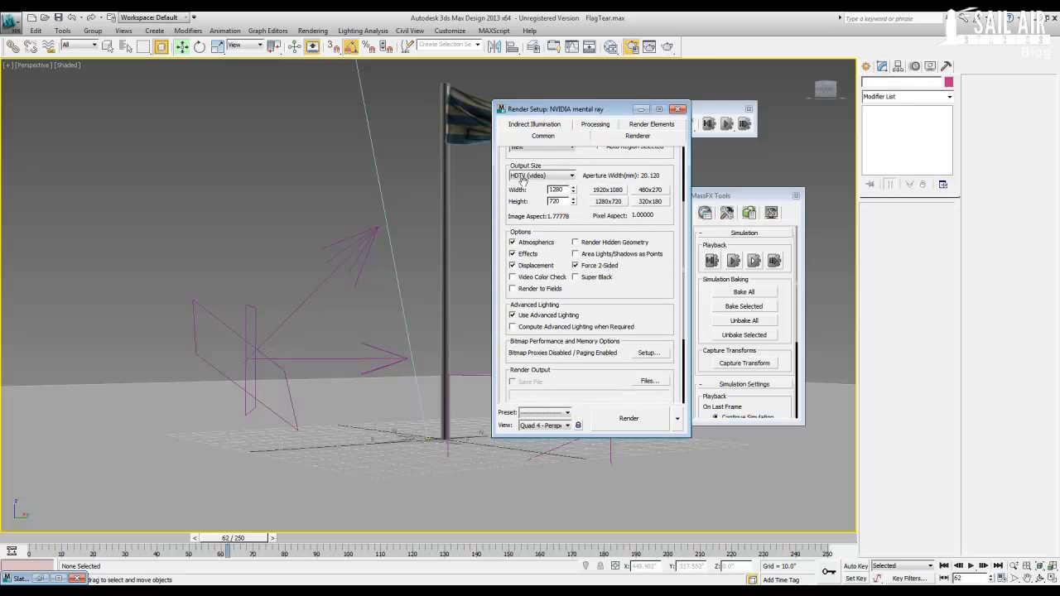
drag(641, 324, 610, 148)
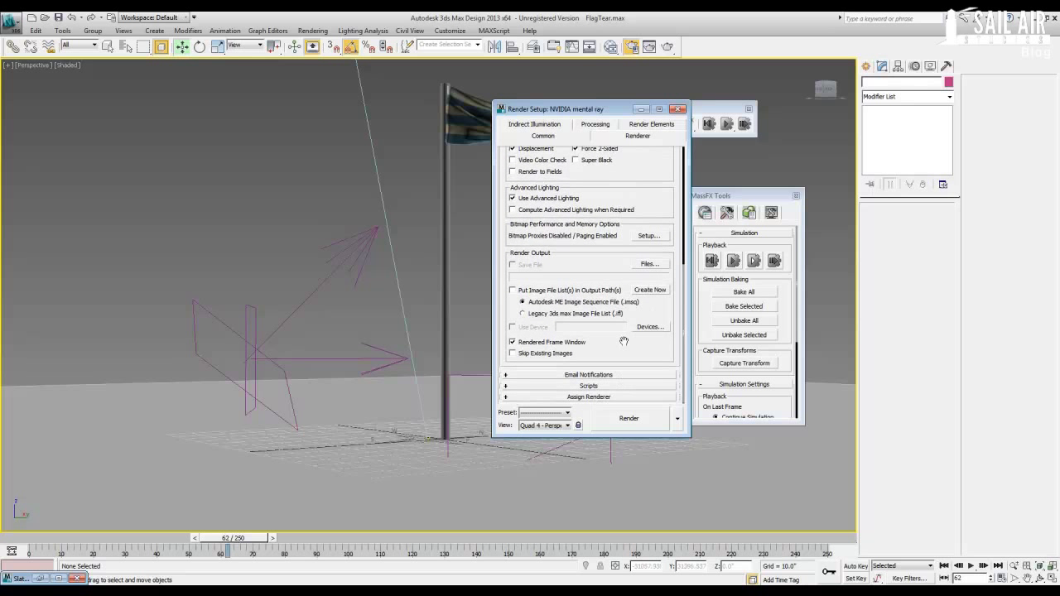
drag(633, 194, 602, 136)
Step: Set renderer samples to Min 1 / Max 16, Mitchell filter, and soft shadows precision 2
click(621, 136)
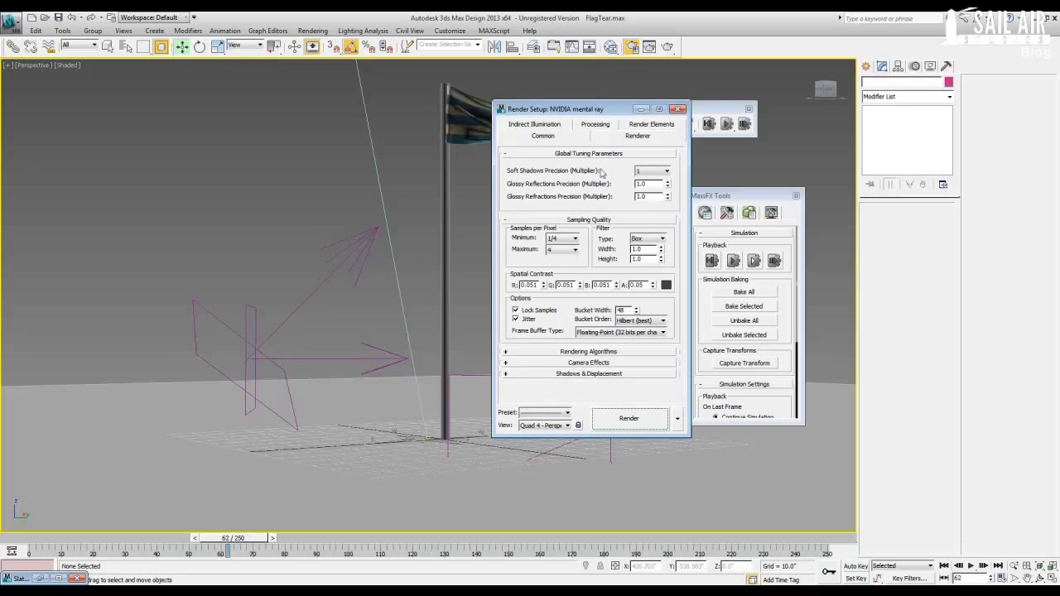
click(565, 240)
click(562, 269)
click(563, 249)
click(555, 296)
click(569, 251)
click(652, 239)
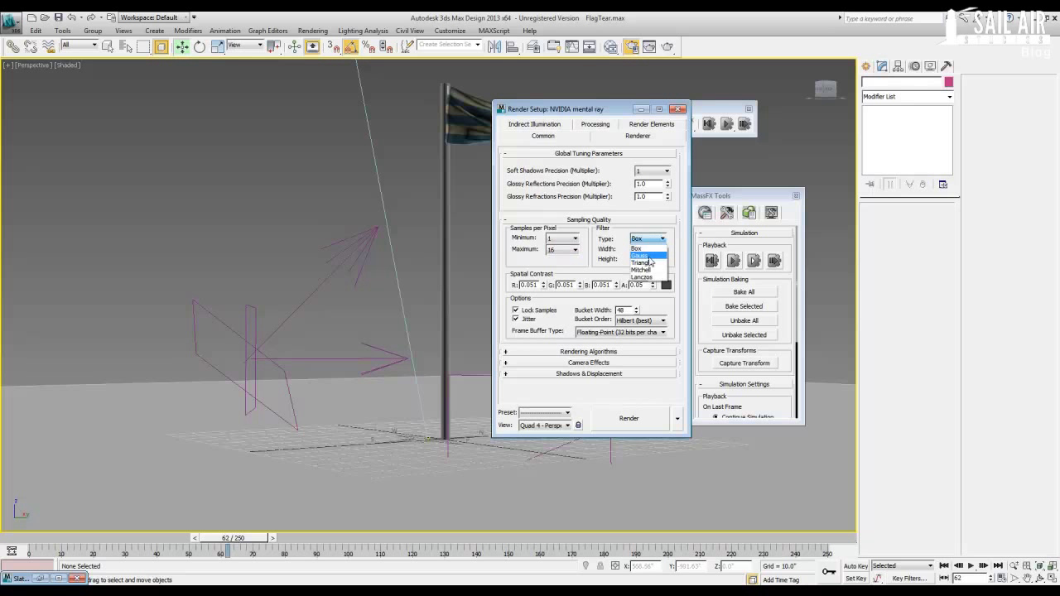
click(641, 270)
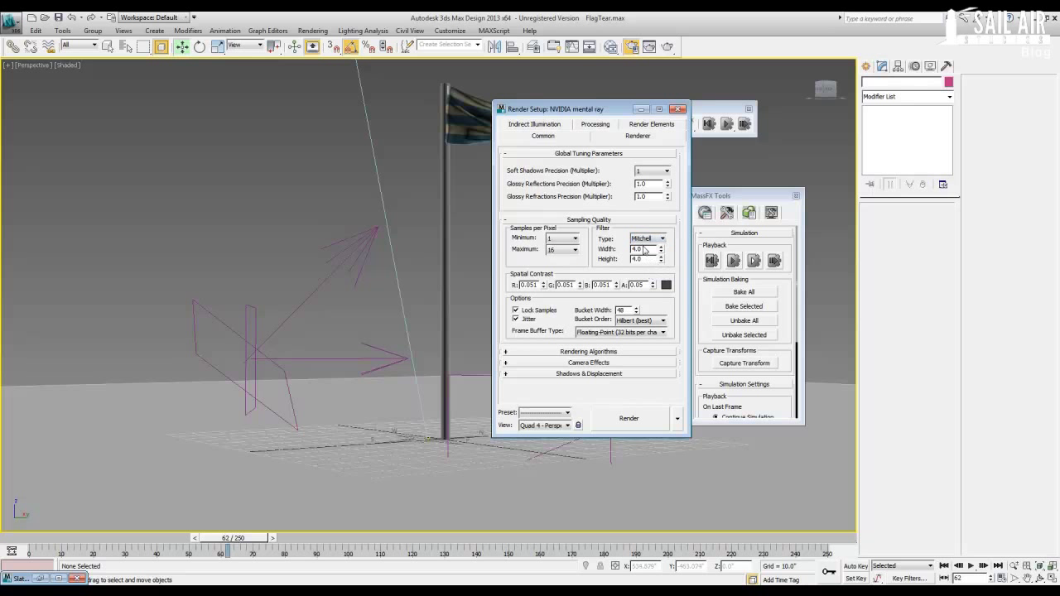
click(649, 173)
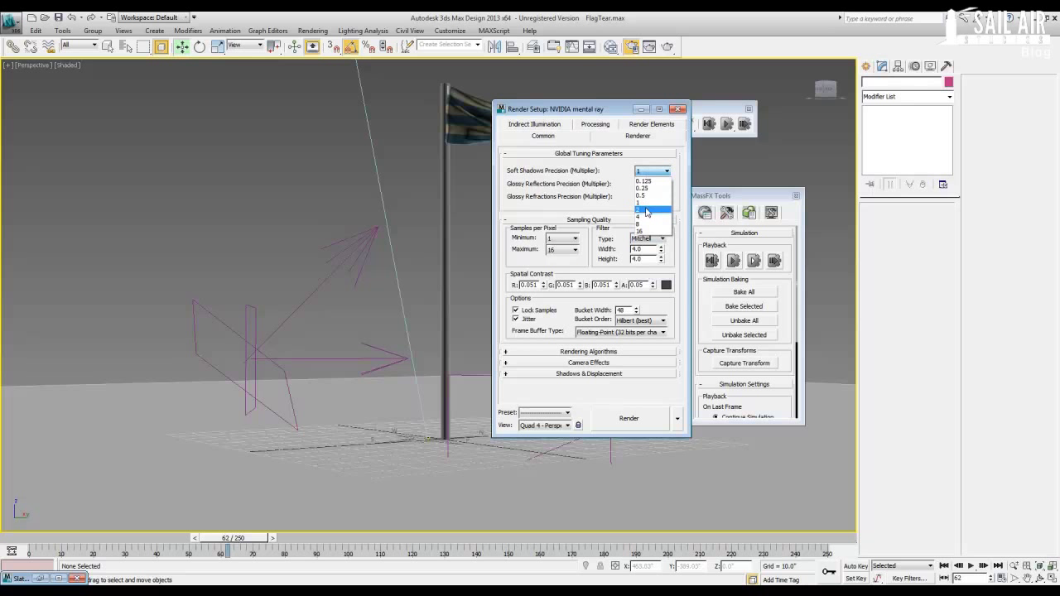
click(646, 211)
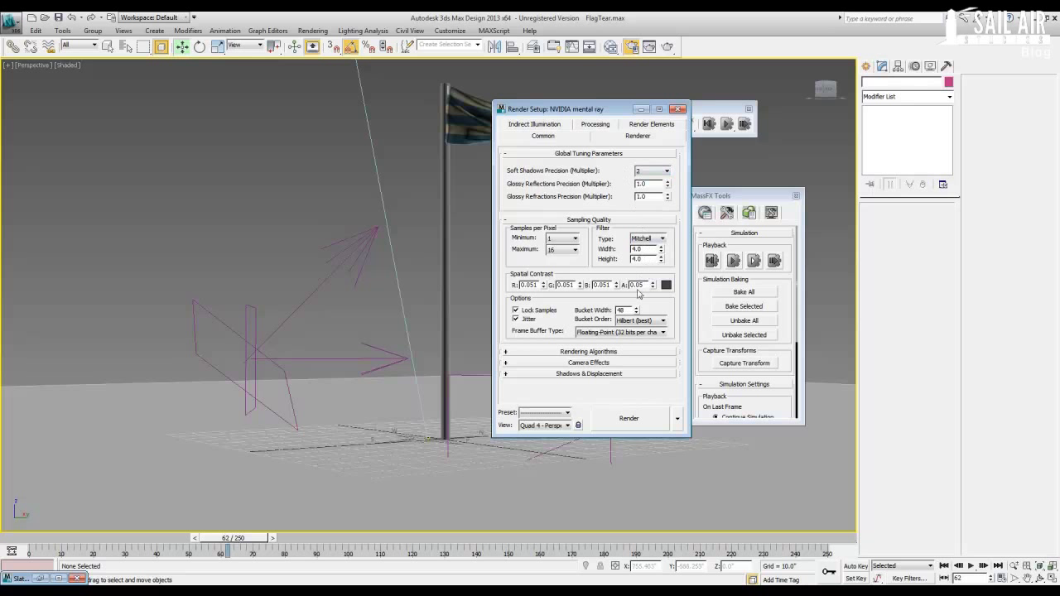
Step: Review the Indirect Illumination, Processing and Render Elements tabs, then return to Common
click(555, 126)
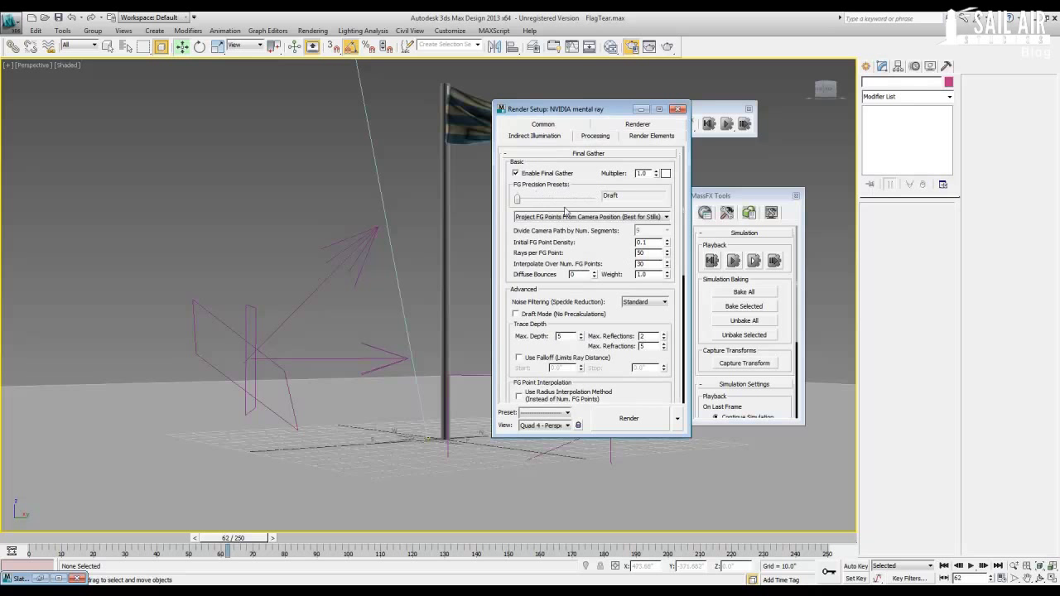
click(602, 138)
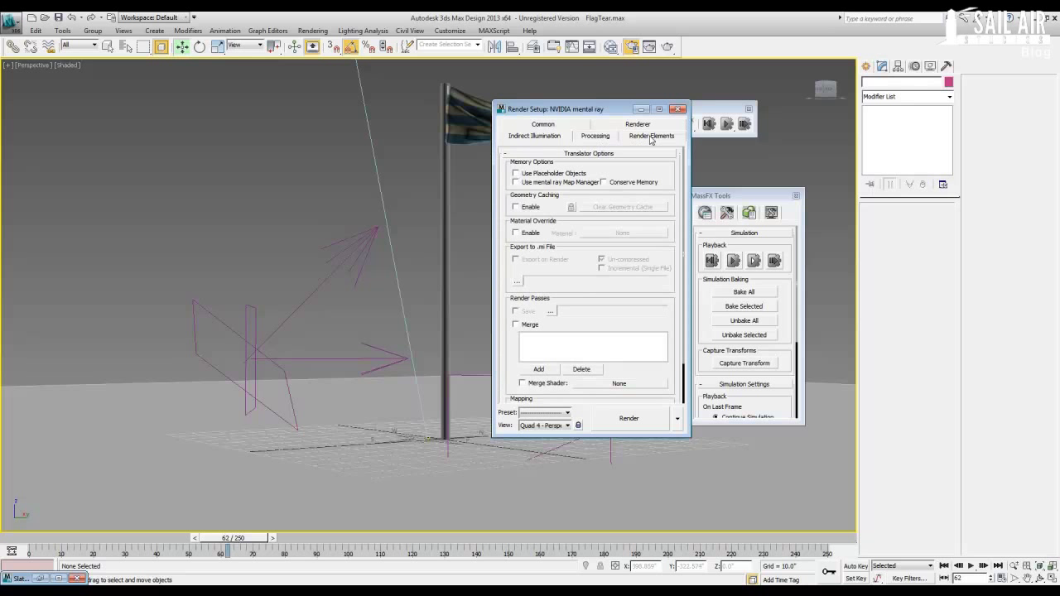
click(651, 138)
click(544, 128)
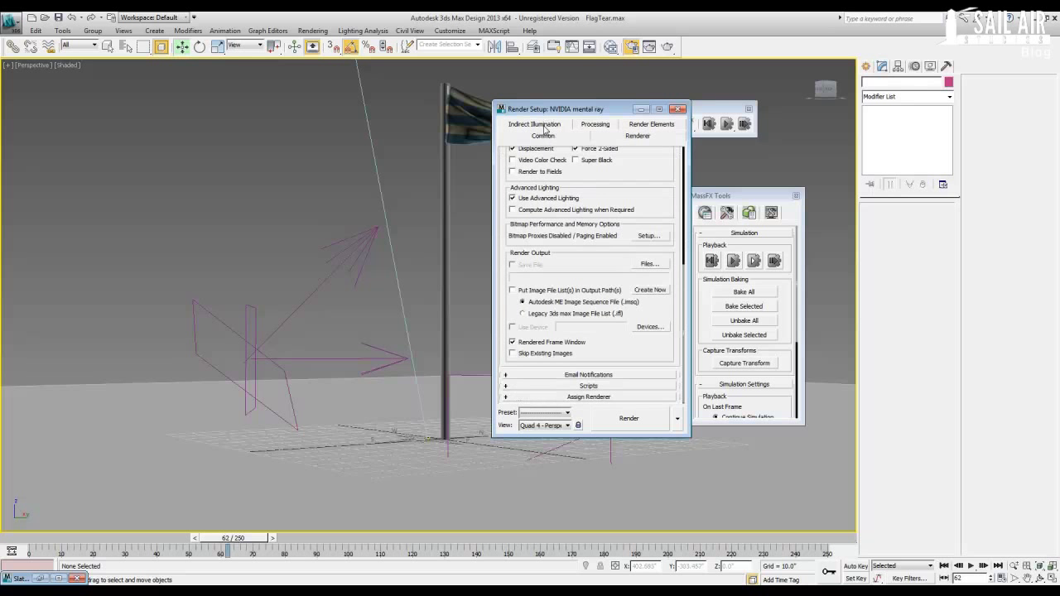
drag(644, 192, 652, 432)
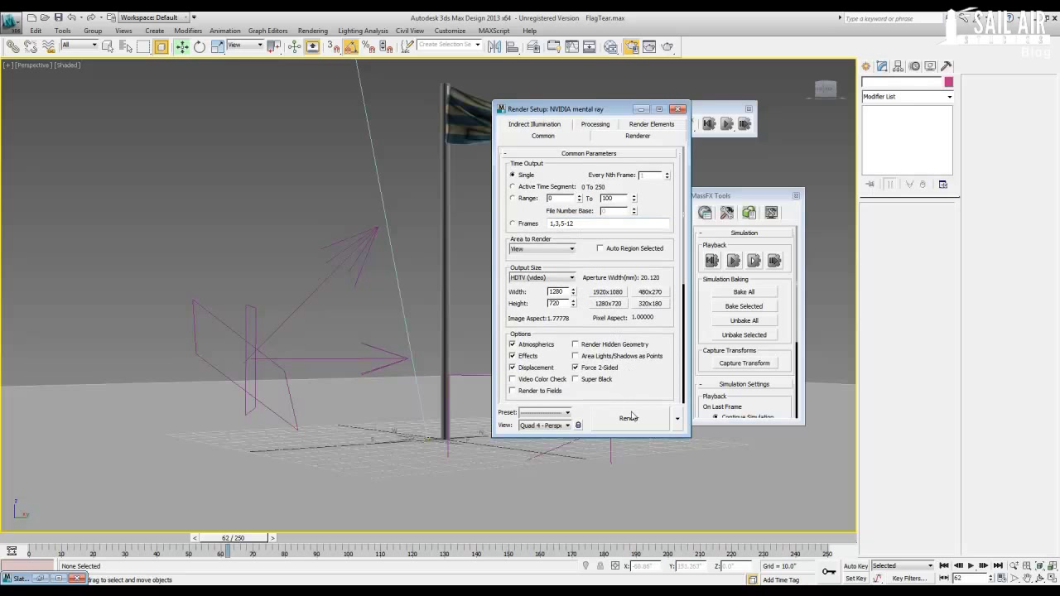
Step: Render a test frame of the flag at frame 62 and close the rendered frame window
click(629, 419)
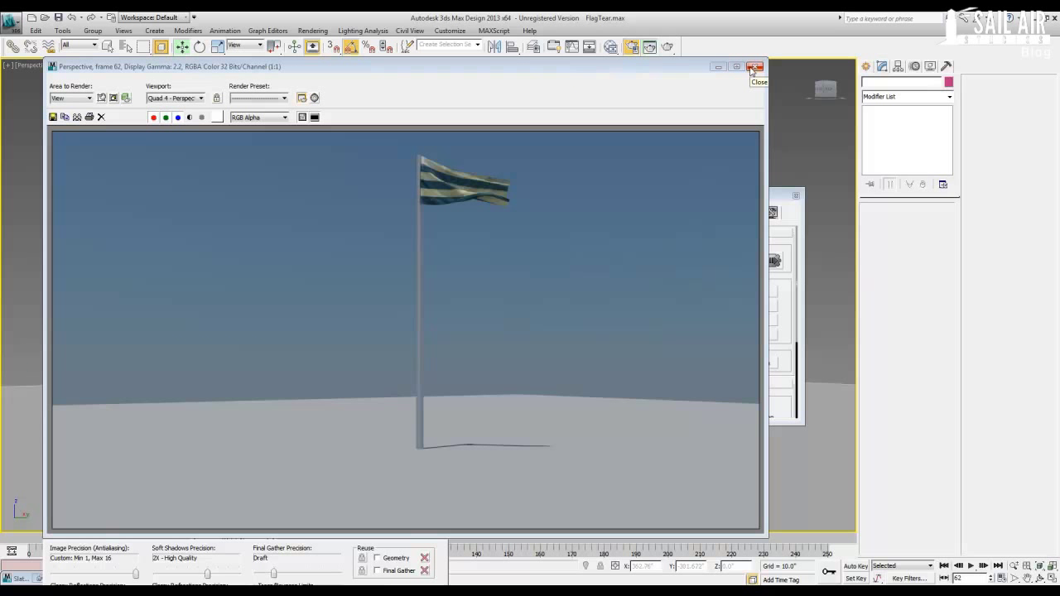
click(754, 66)
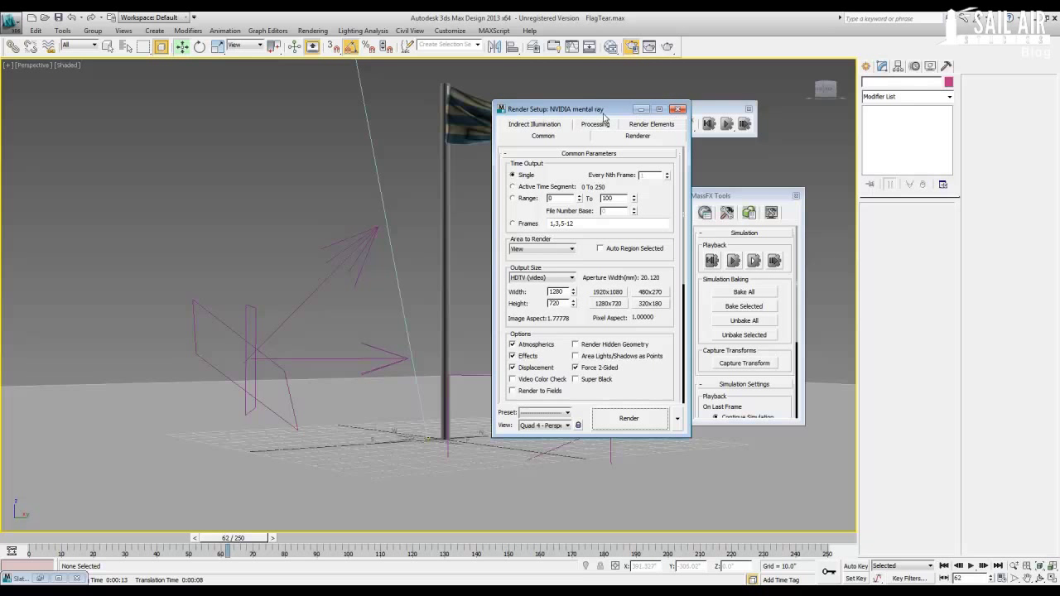
Step: Set the time output to render the whole Active Time Segment
drag(605, 110, 577, 102)
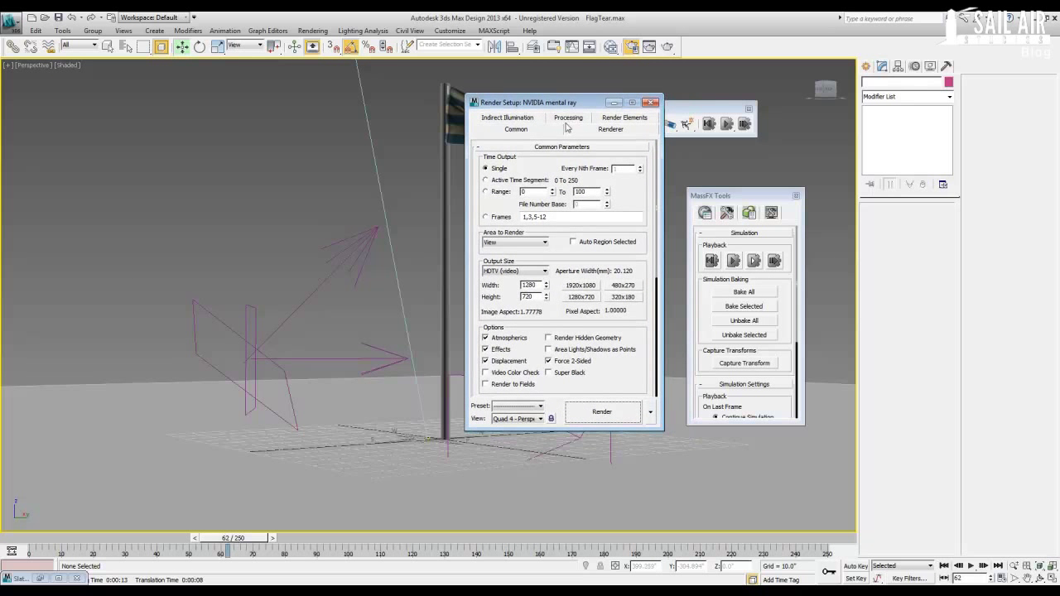
click(504, 182)
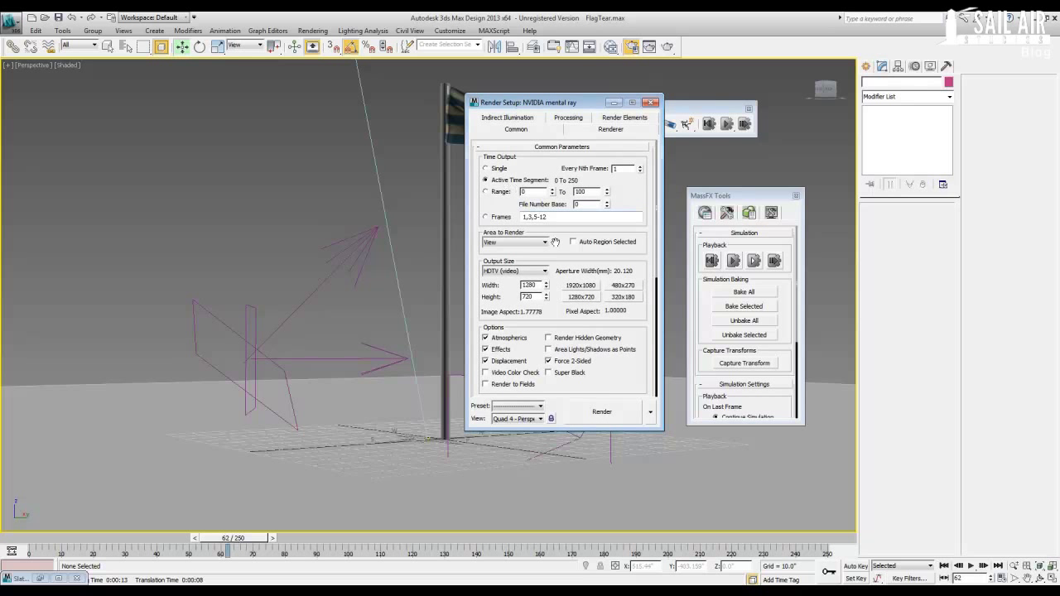
scroll(504, 190, down, 5)
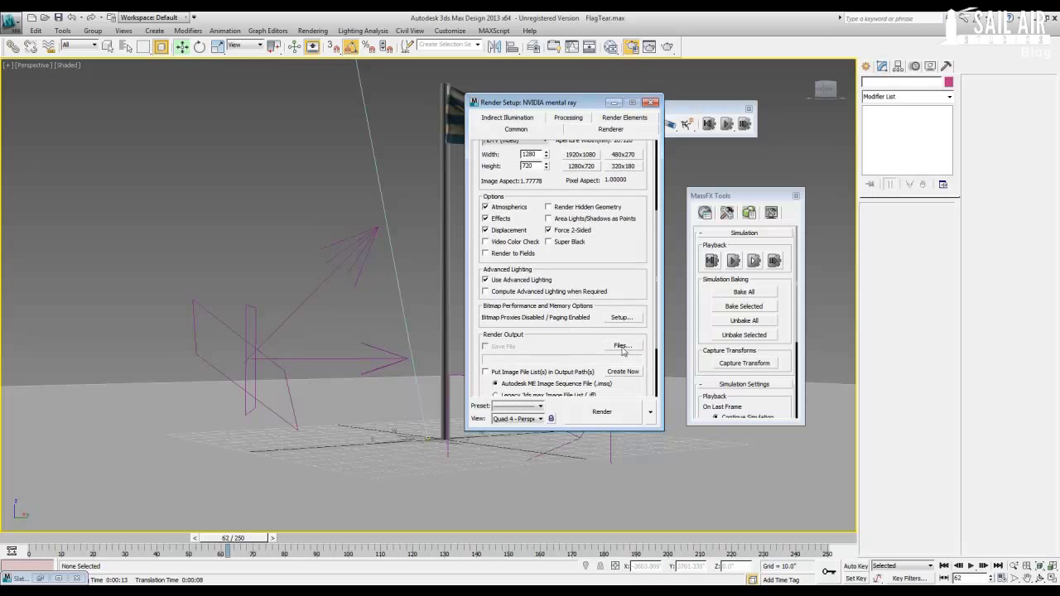
Step: Create a new Renders folder in Desktop\Tuts\FlagTear as the render output location
click(621, 345)
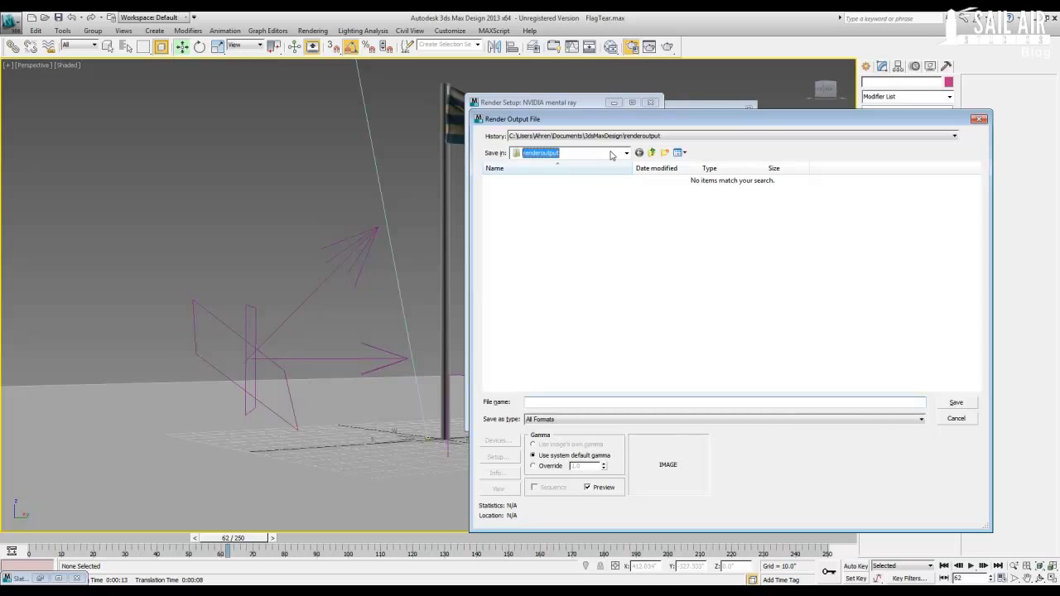
click(627, 154)
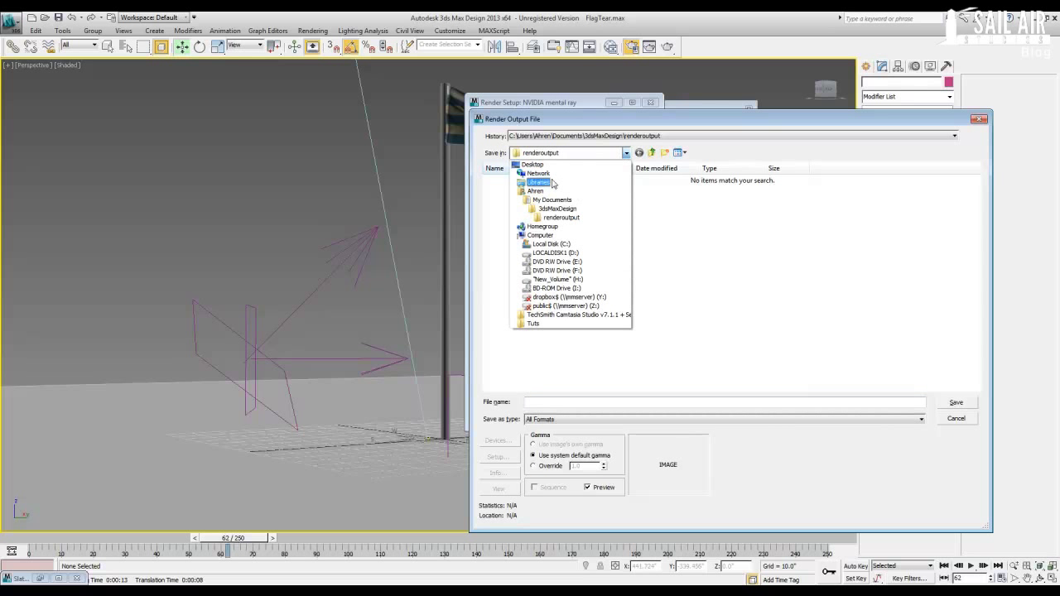
click(532, 164)
double_click(505, 242)
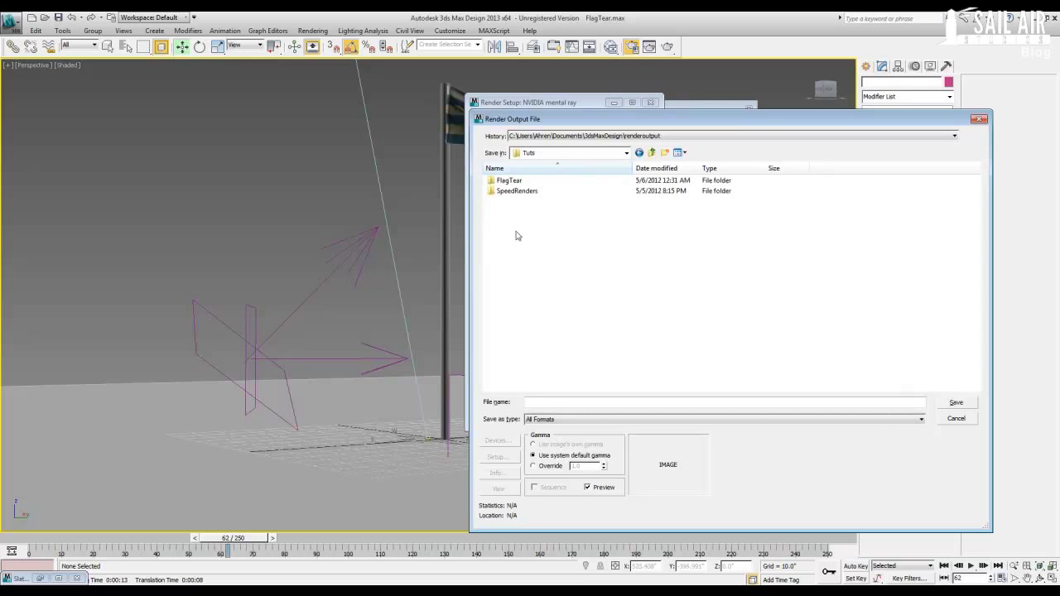
double_click(509, 180)
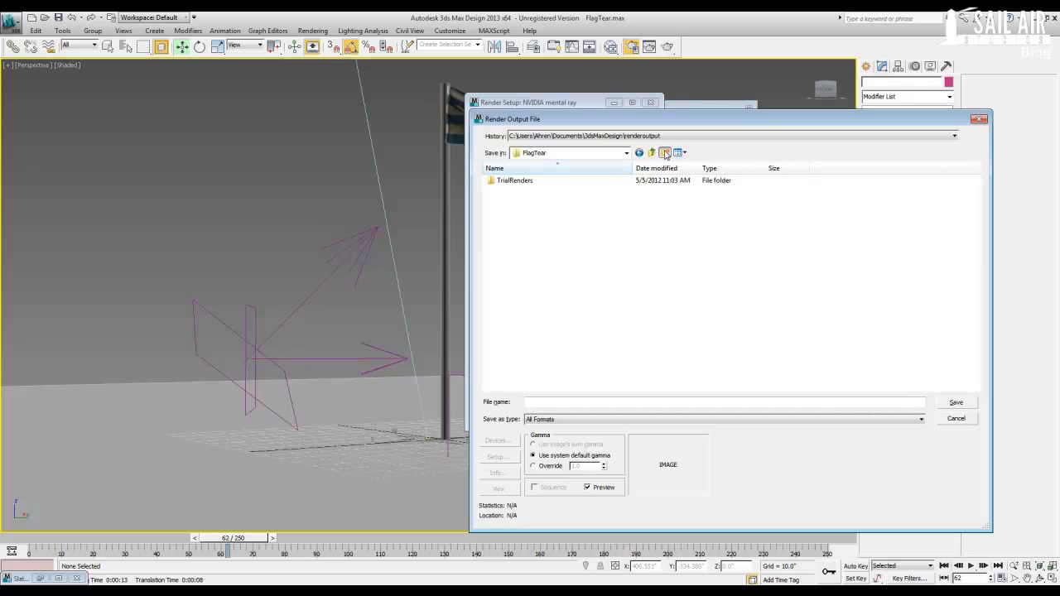
click(666, 153)
text(Rend)
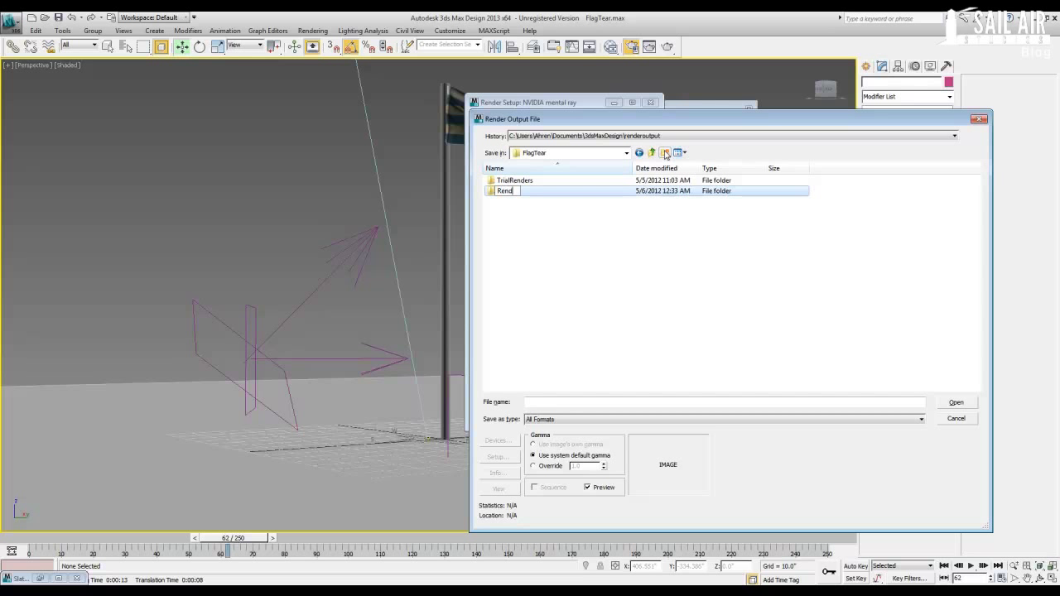
text(ers)
key(Return)
key(Return)
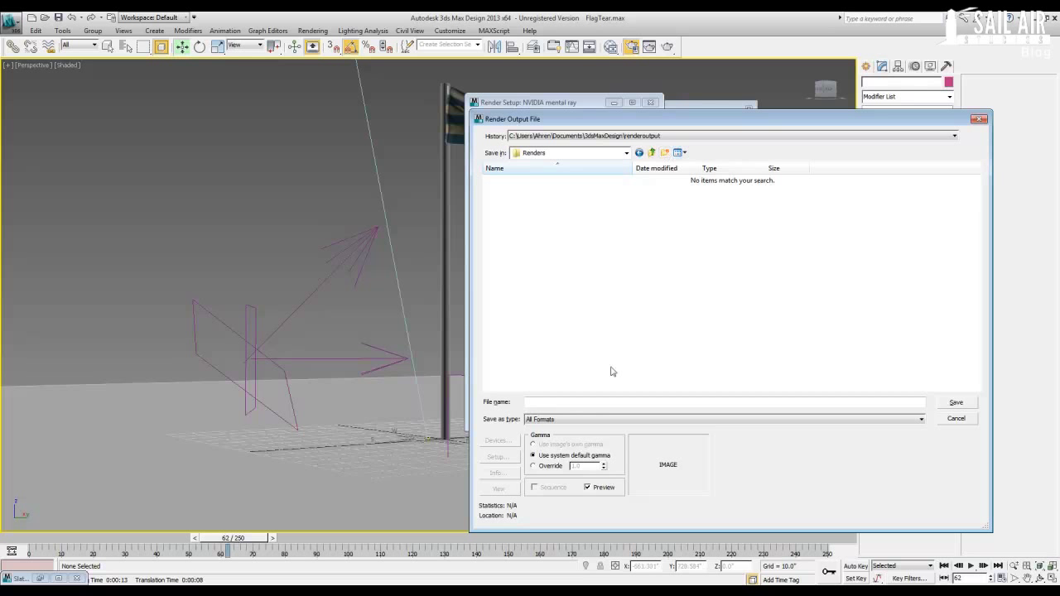
Step: Name the output Frame.png and accept 48-bit RGB PNG settings
click(584, 401)
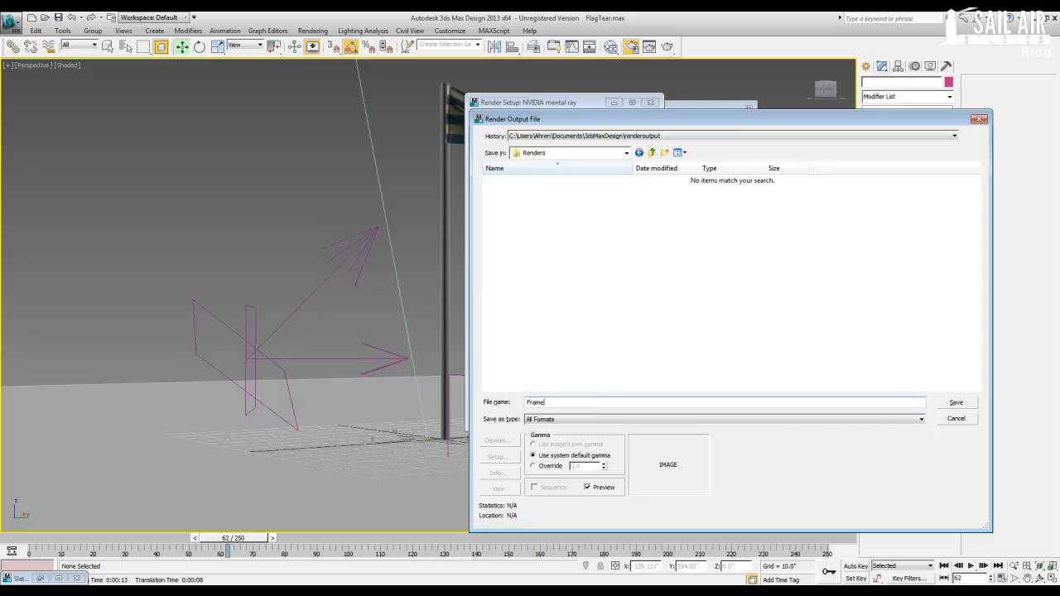
key(Tab)
key(p)
key(Return)
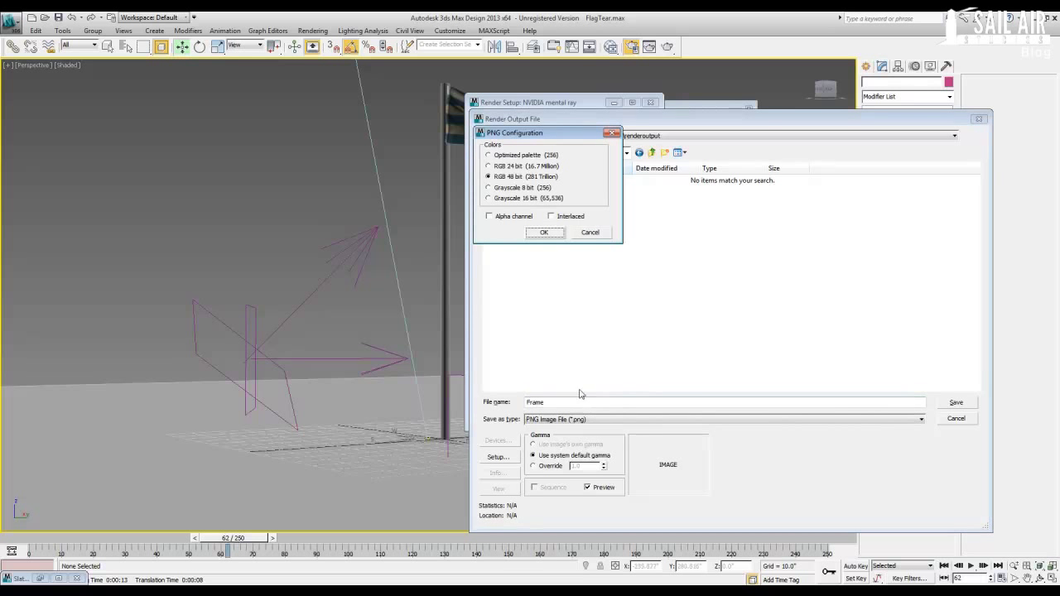
click(540, 233)
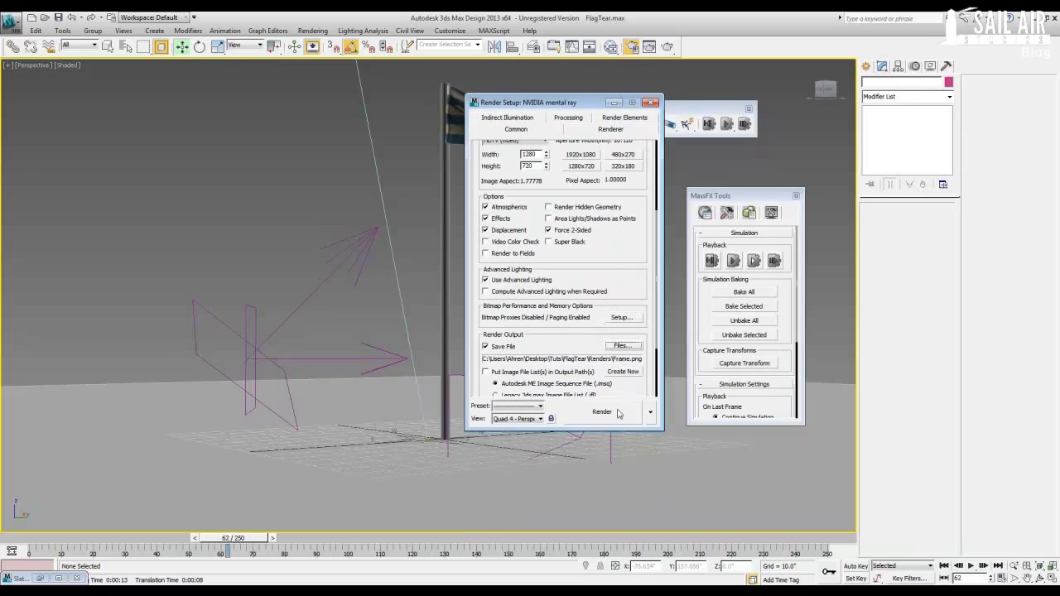
Step: Render the active time segment to the Frame####.png sequence
click(613, 417)
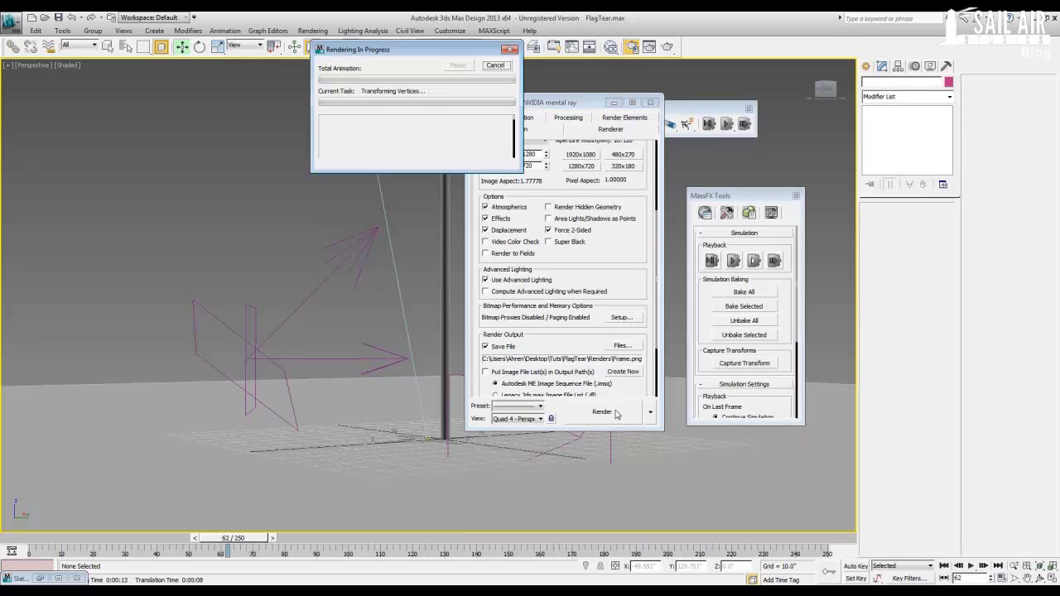